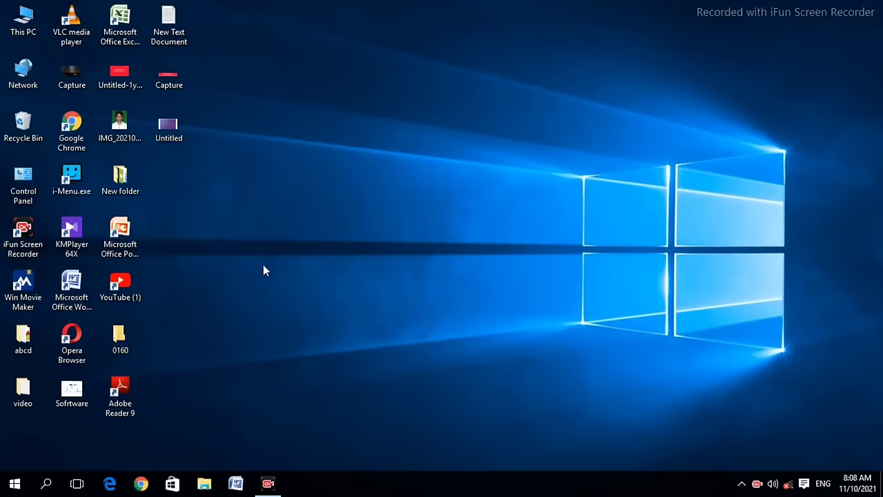
Launch PowerPoint 2007 from its desktop shortcut to get a blank Presentation1
click(125, 224)
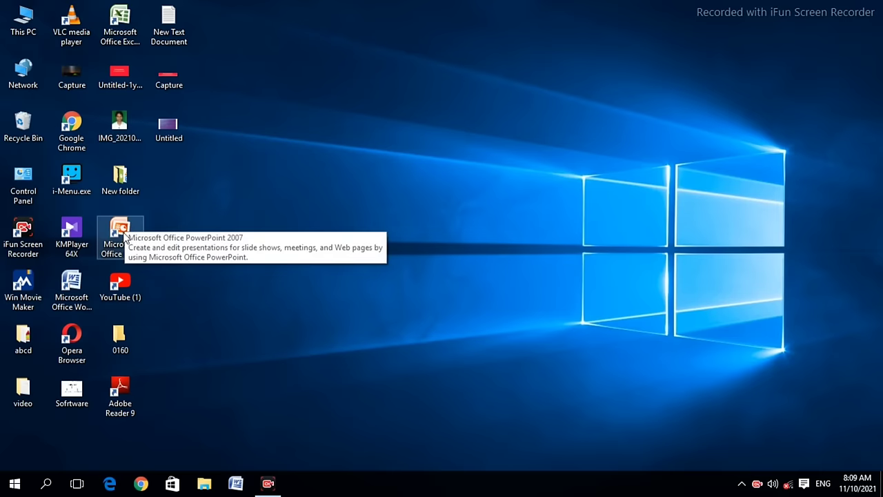
double_click(125, 238)
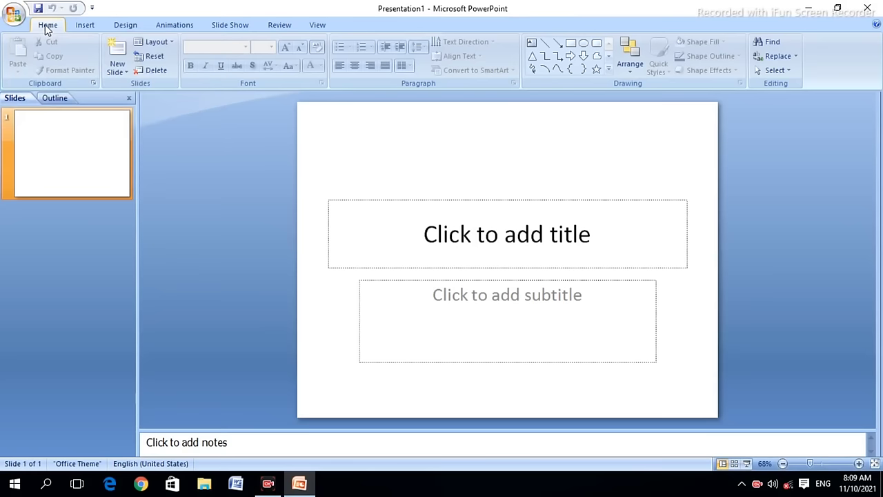
Look over the Office Button menu and the Insert and Design tabs
click(17, 20)
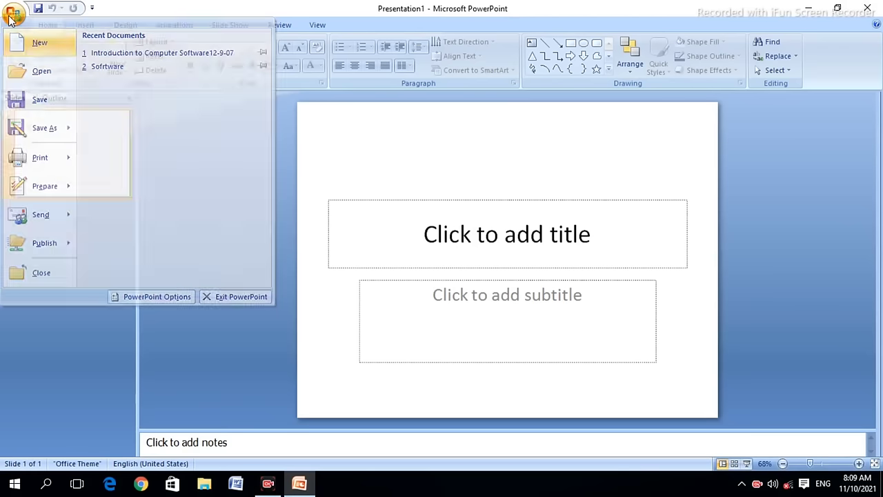
click(14, 23)
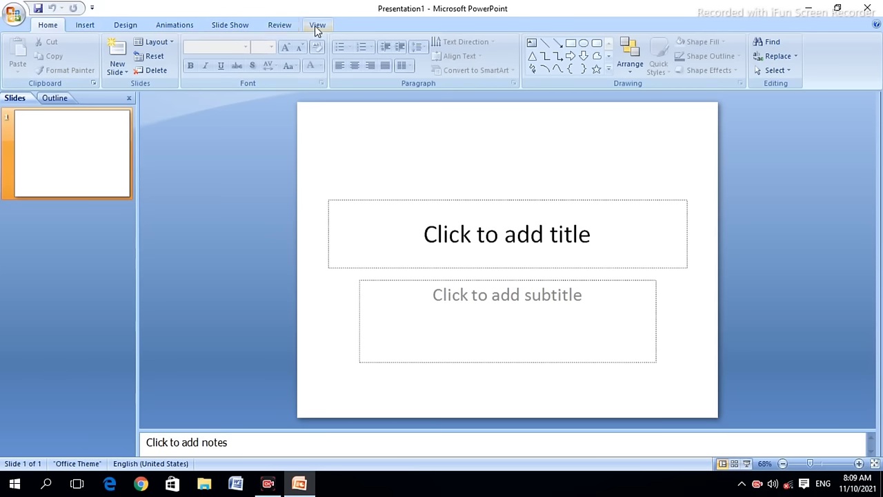
click(83, 25)
click(117, 25)
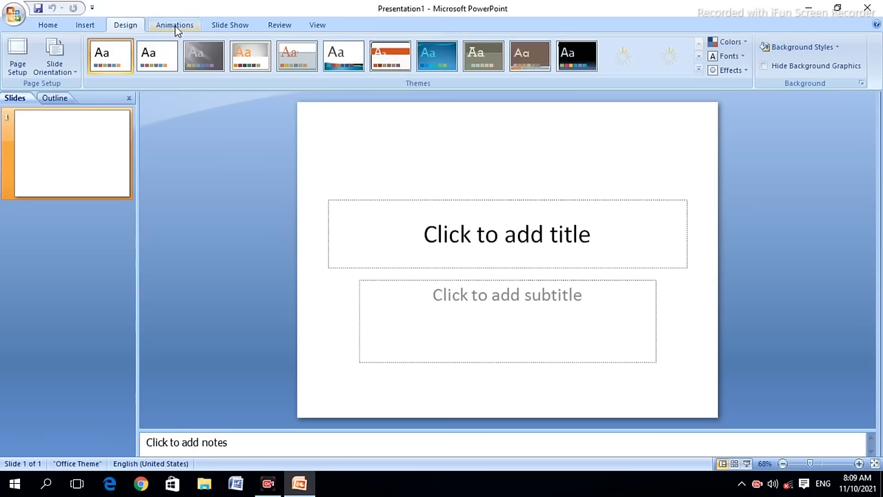
Browse the Animations, Slide Show and Review tabs, then show the Home tab's New Slide layouts
click(174, 28)
click(234, 28)
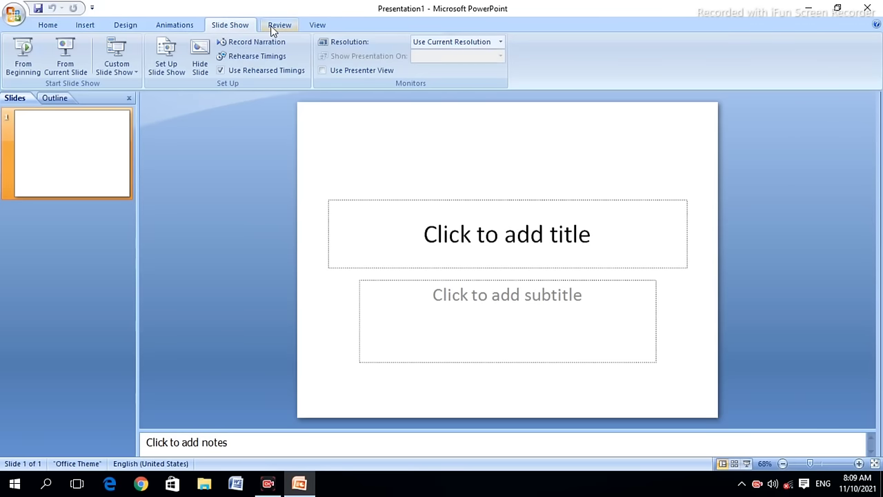
click(271, 26)
click(55, 26)
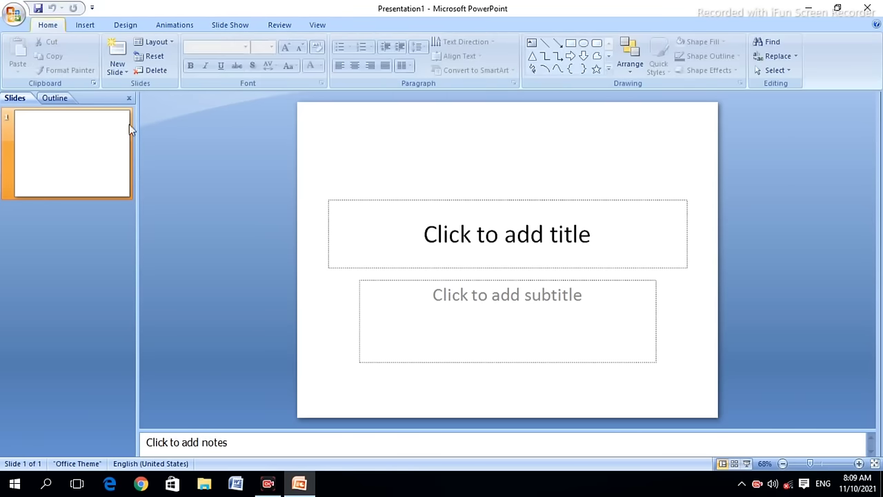
click(115, 68)
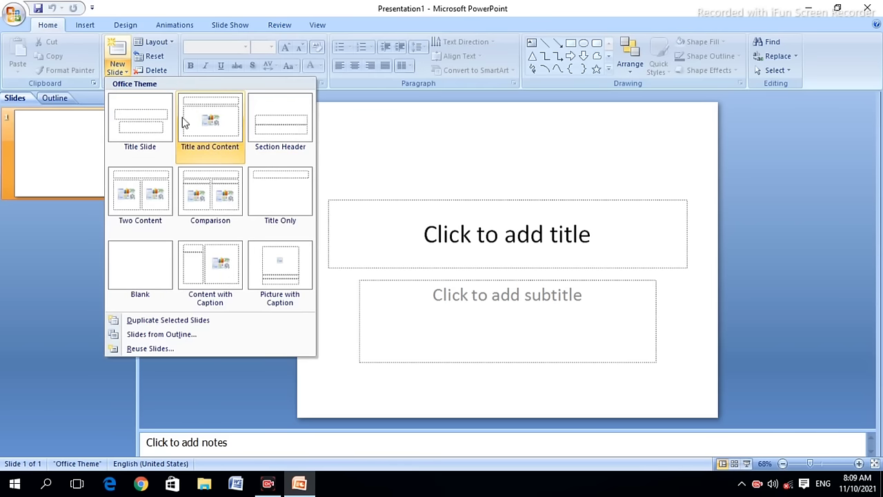
Type the title 'Name –' followed by the presenter's name, capitalising its first letter
key(Escape)
text(n)
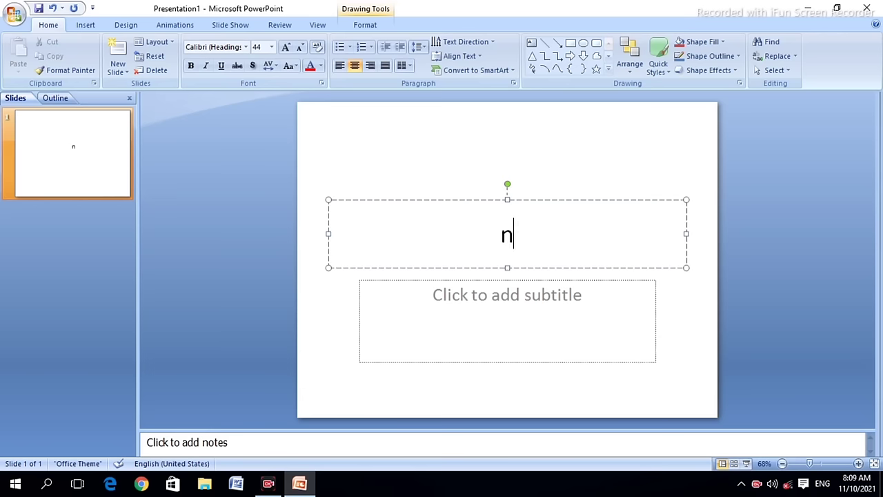
text(ame )
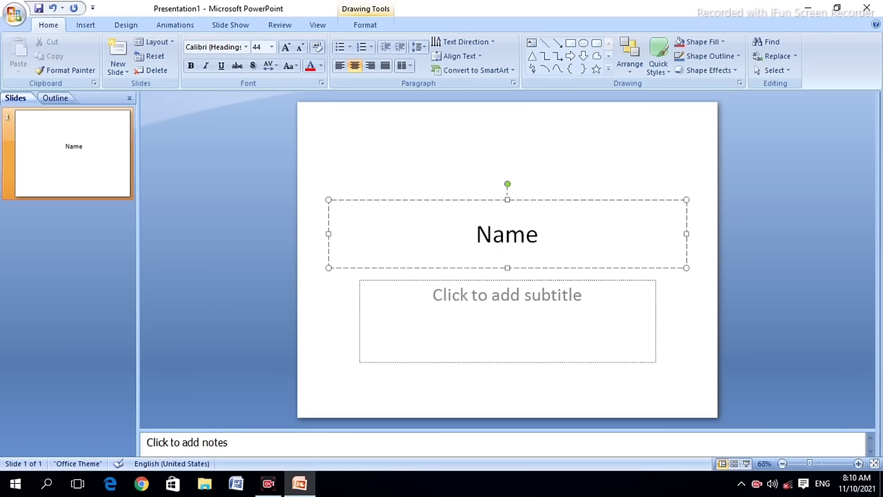
text(-)
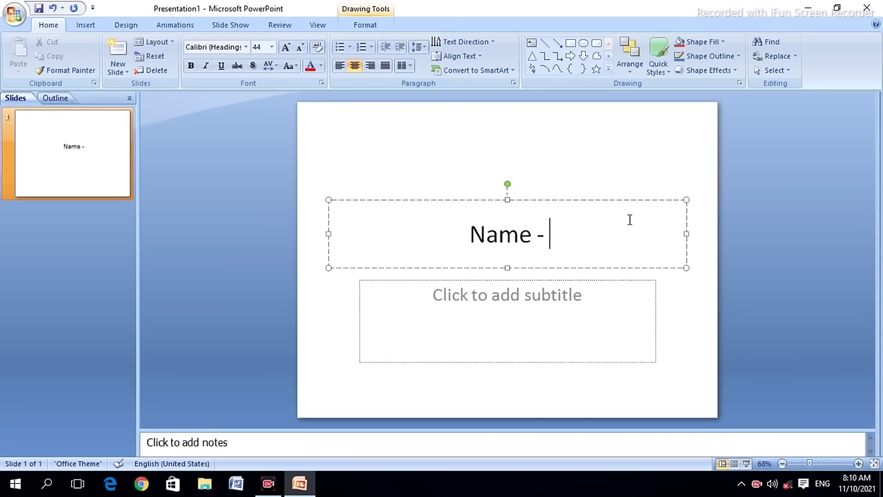
text( a)
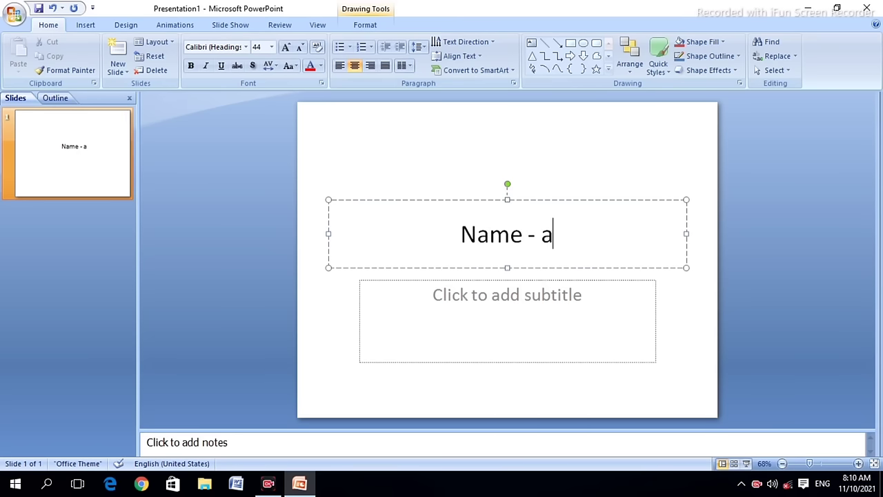
text(nurag )
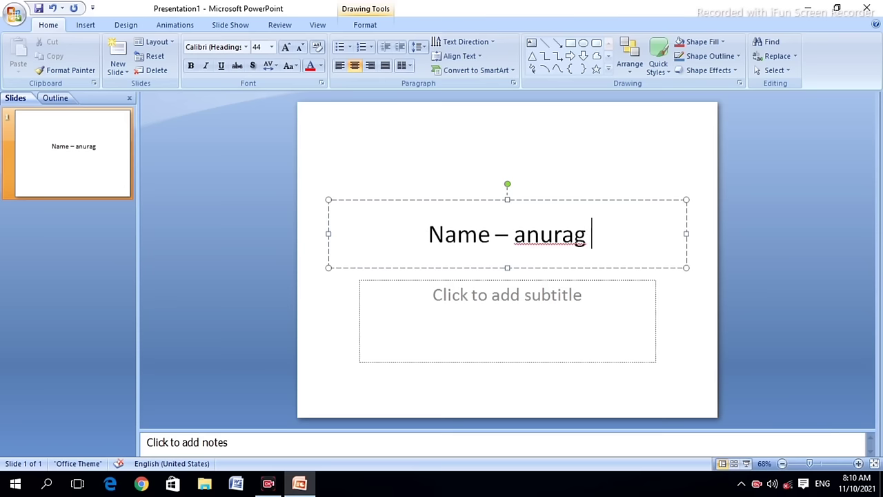
text(kumar)
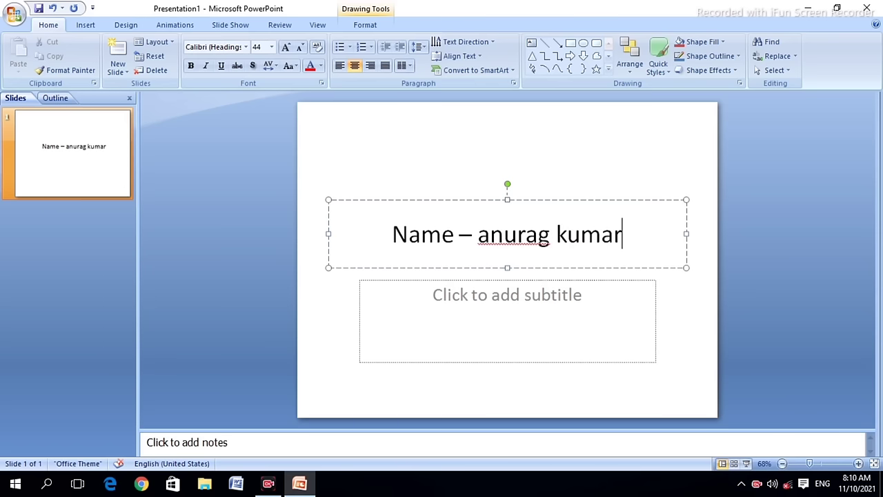
click(492, 219)
key(BackSpace)
text(A)
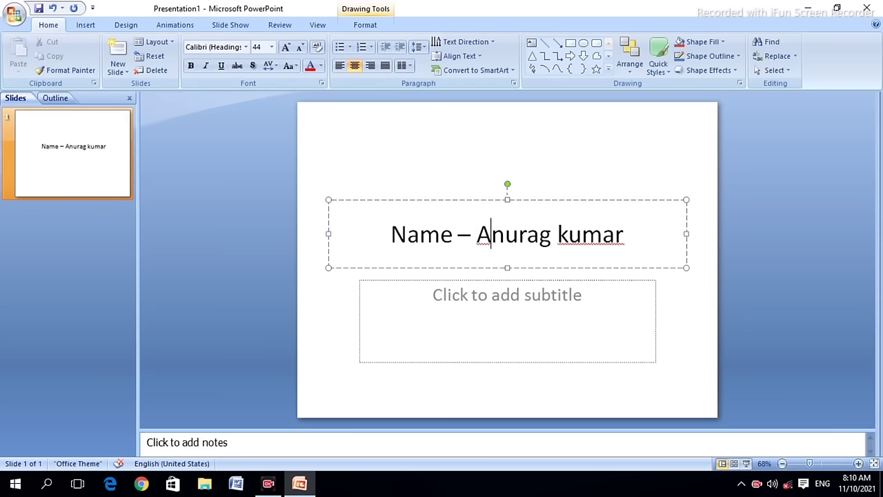
click(625, 236)
Left-align the title and move its box up near the top of the slide
click(339, 65)
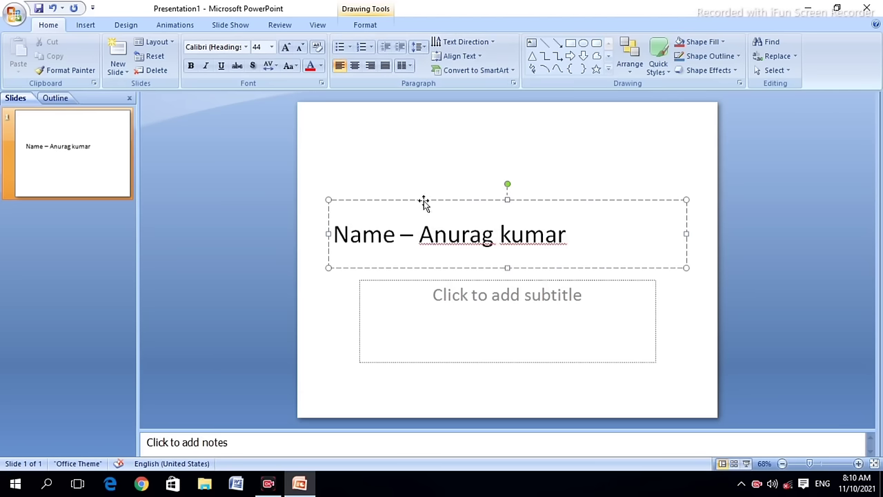
mouse_move(424, 201)
mouse_down()
mouse_move(420, 144)
mouse_move(432, 125)
mouse_up()
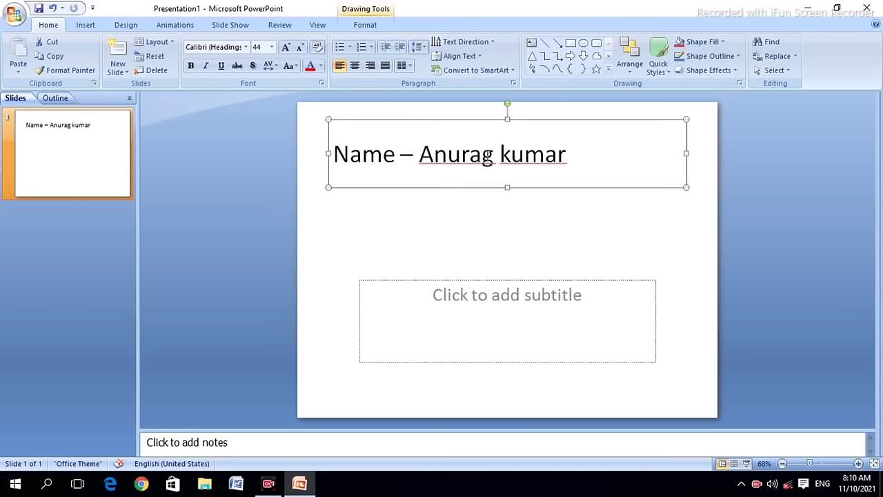
key(Escape)
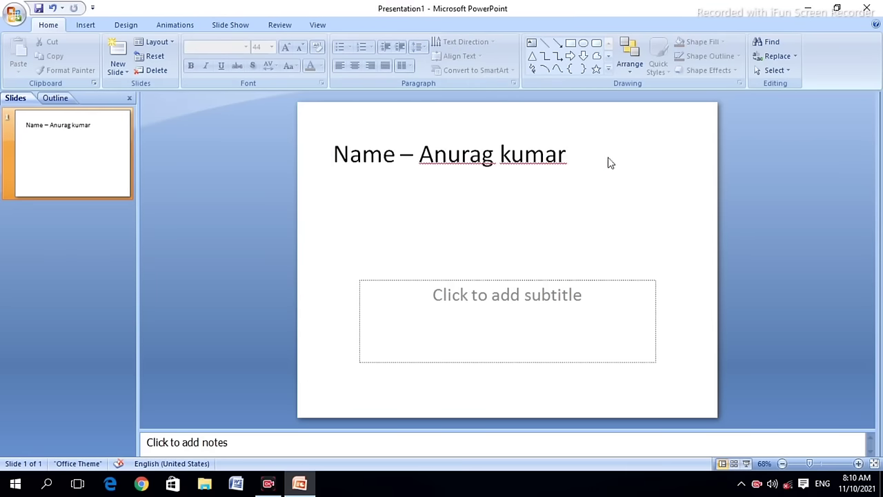
Enlarge the title font to 66 pt, then reduce it to 60 pt
drag(569, 154, 333, 155)
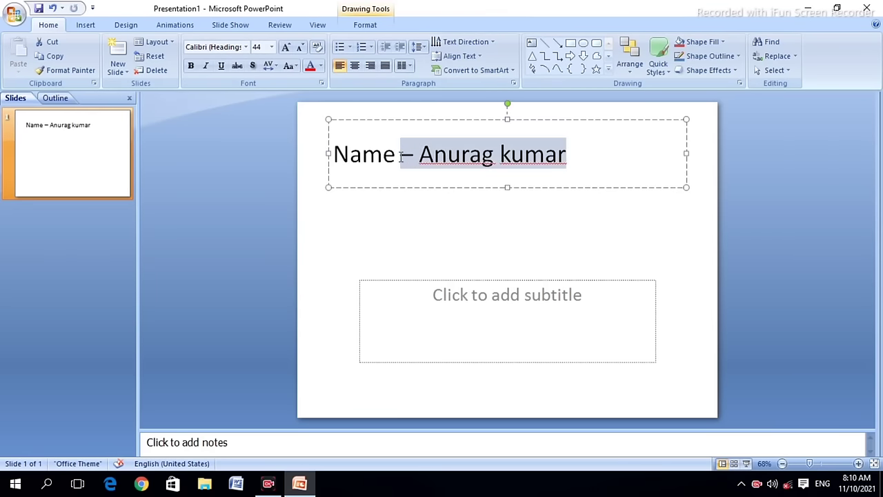
click(286, 47)
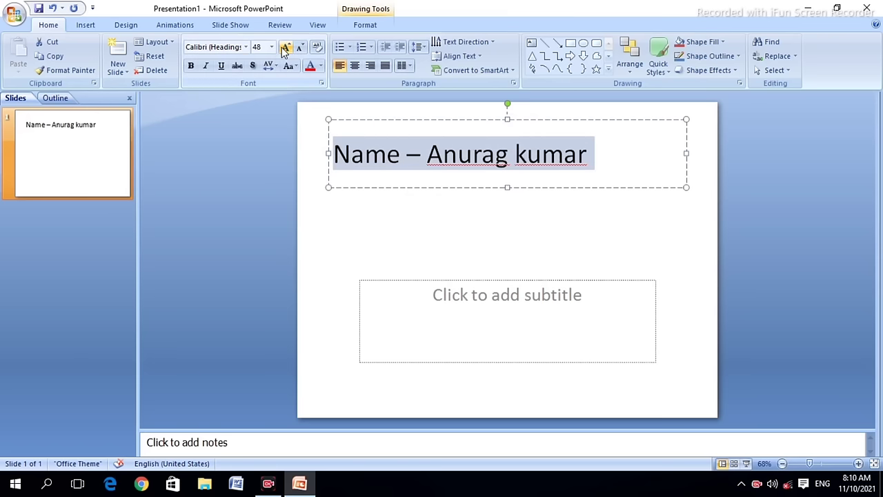
click(286, 47)
click(287, 47)
click(286, 47)
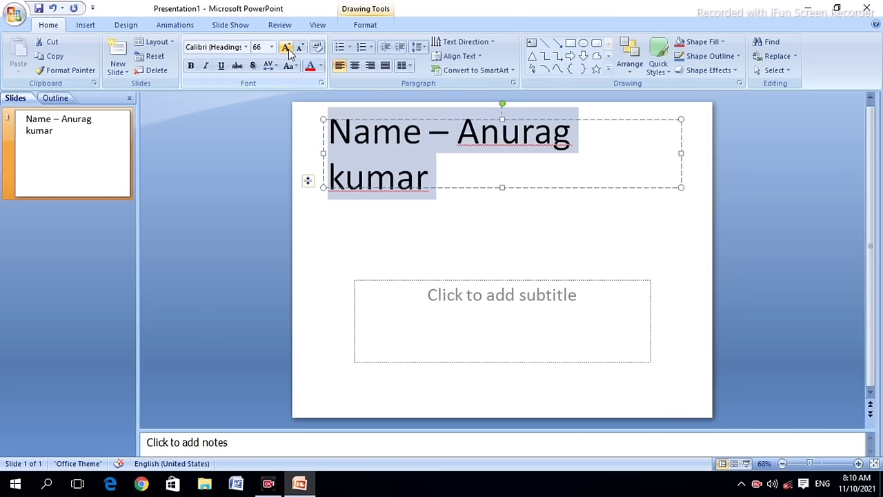
click(300, 48)
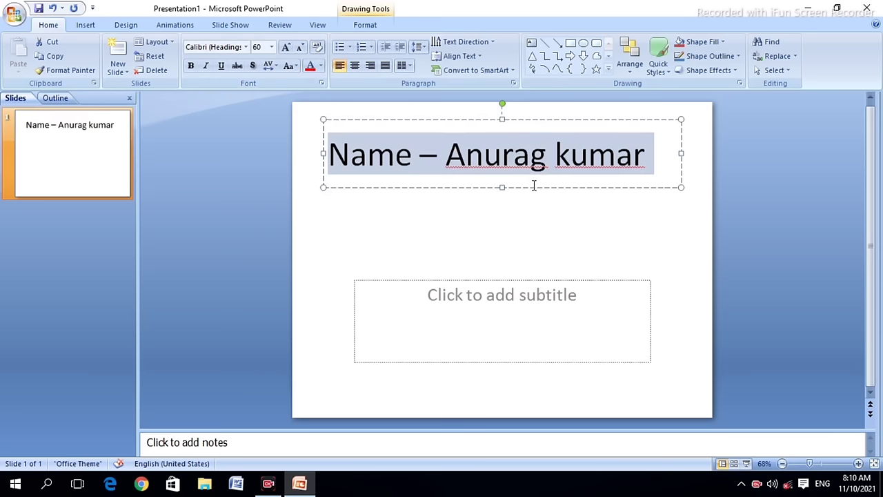
click(633, 156)
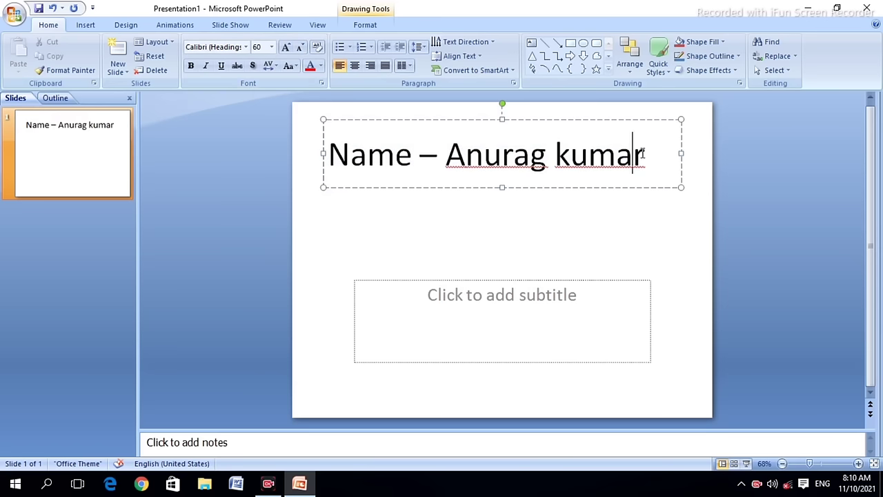
Colour the whole title text red
drag(641, 153, 327, 154)
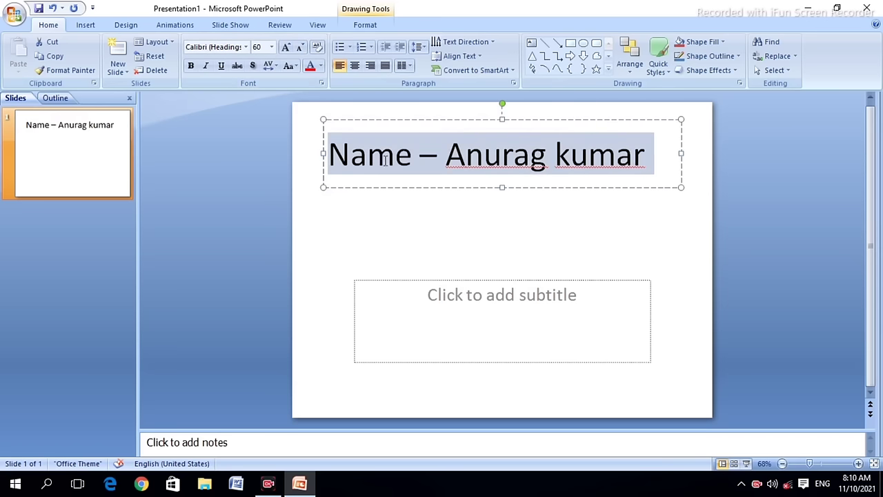
click(311, 65)
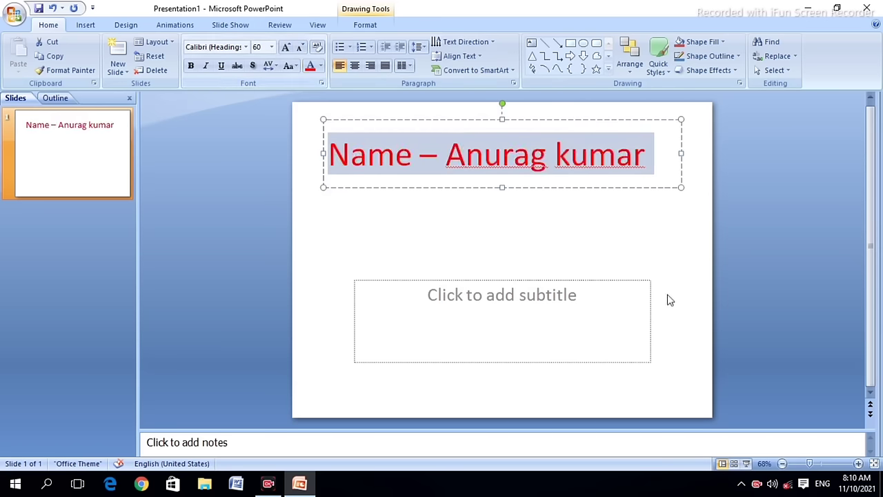
click(608, 235)
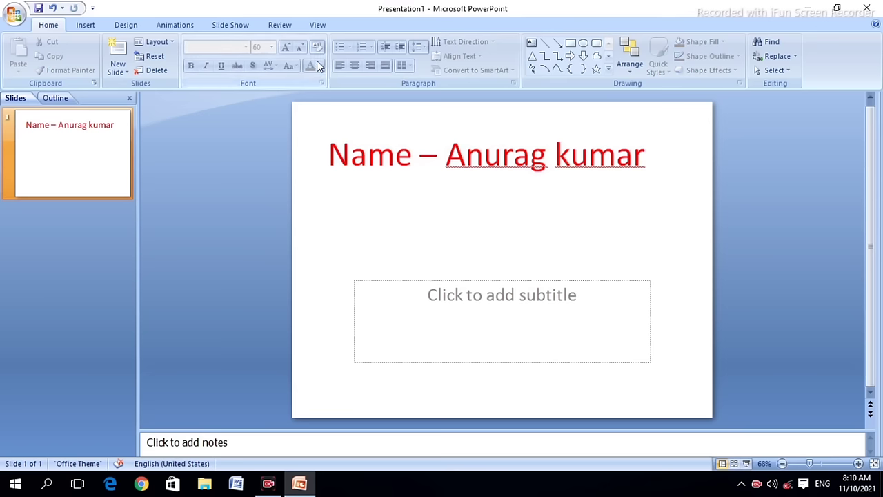
Move the subtitle box up under the title and colour both subtitle lines black
click(491, 302)
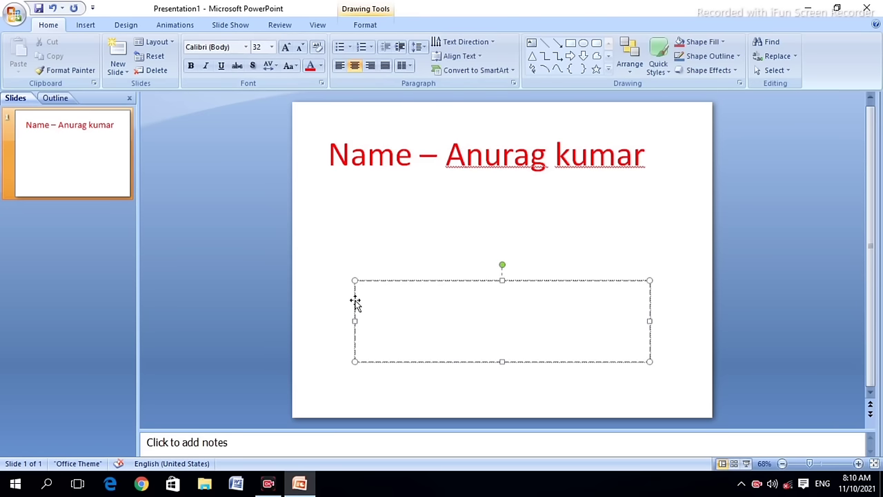
drag(352, 302, 343, 236)
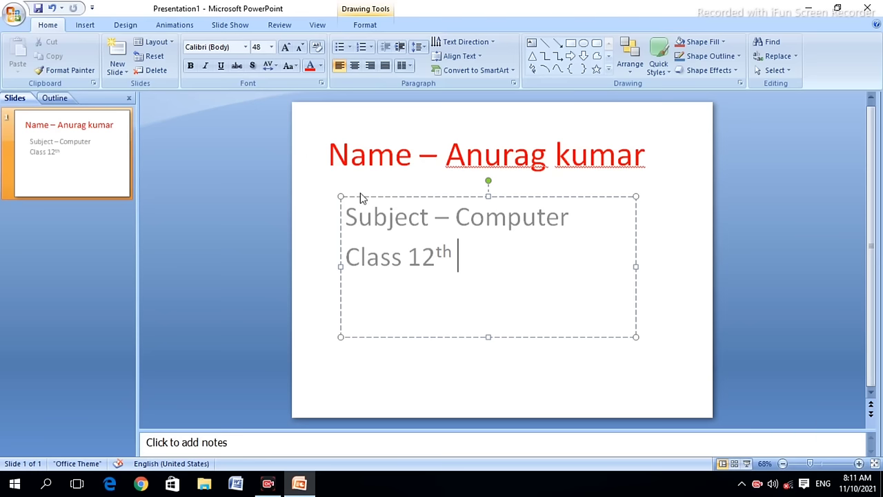
click(360, 193)
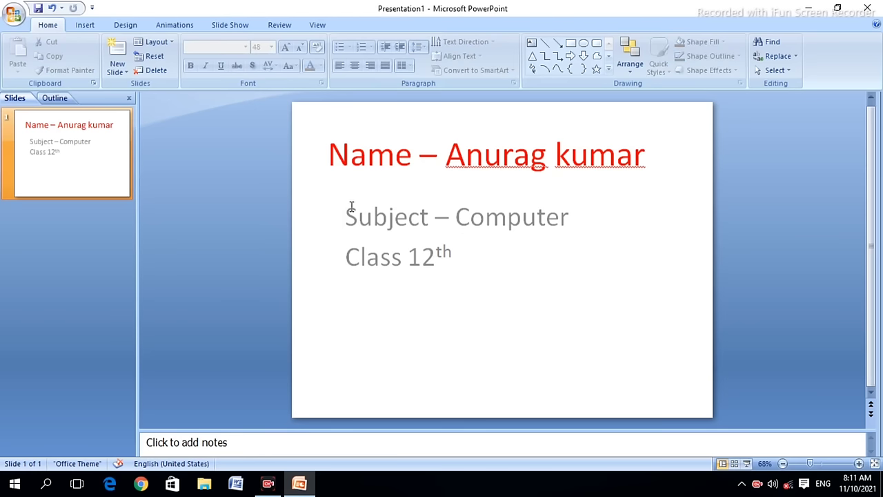
drag(459, 259, 345, 216)
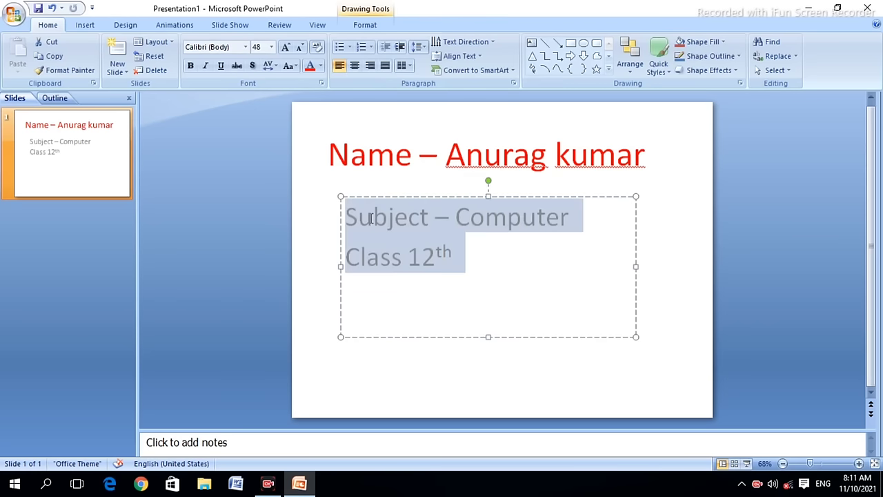
click(320, 66)
click(321, 131)
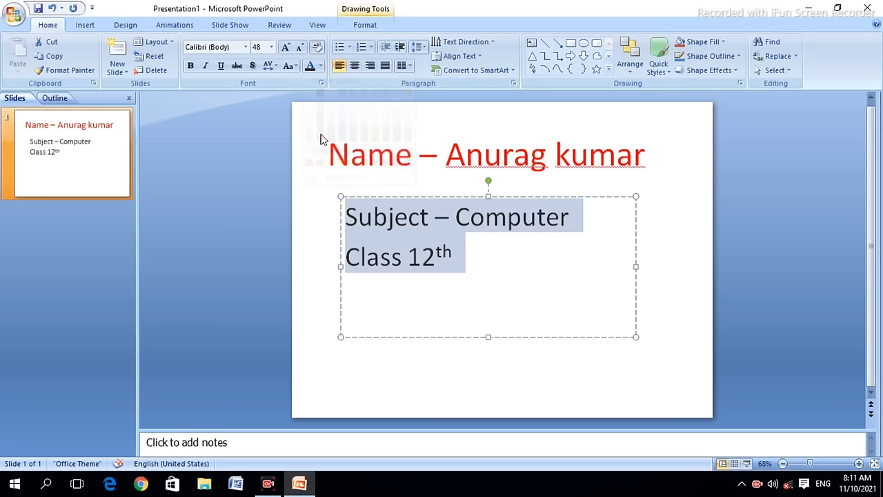
click(572, 294)
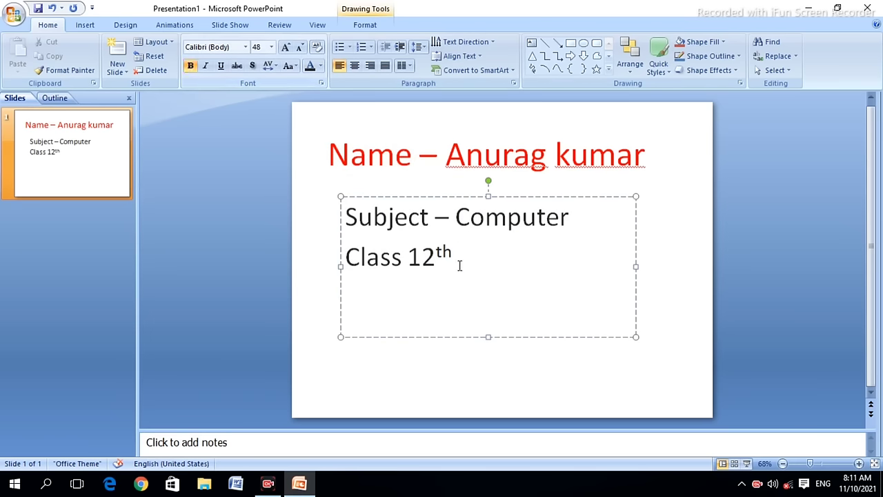
Make both subtitle lines and the red name title bold
drag(467, 256, 371, 219)
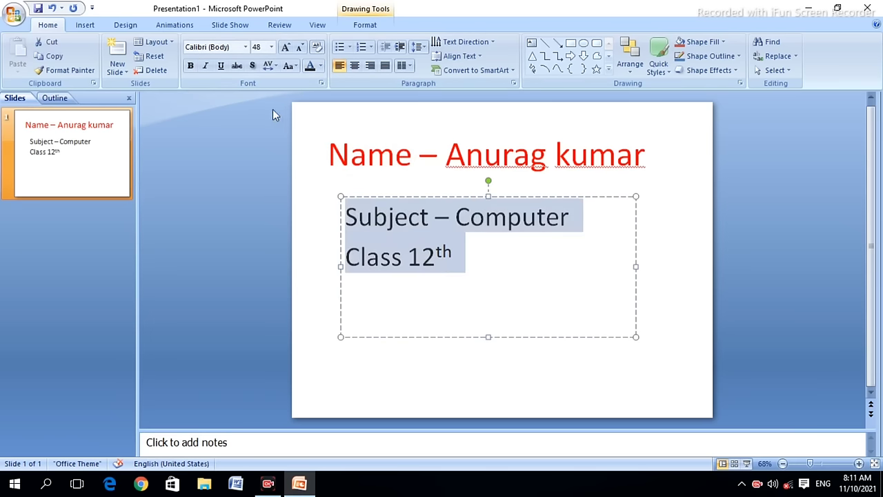
click(194, 68)
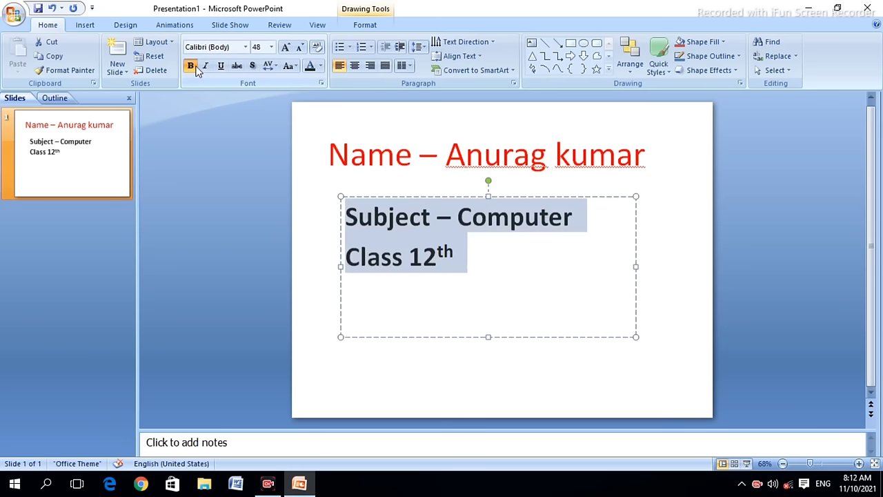
click(573, 252)
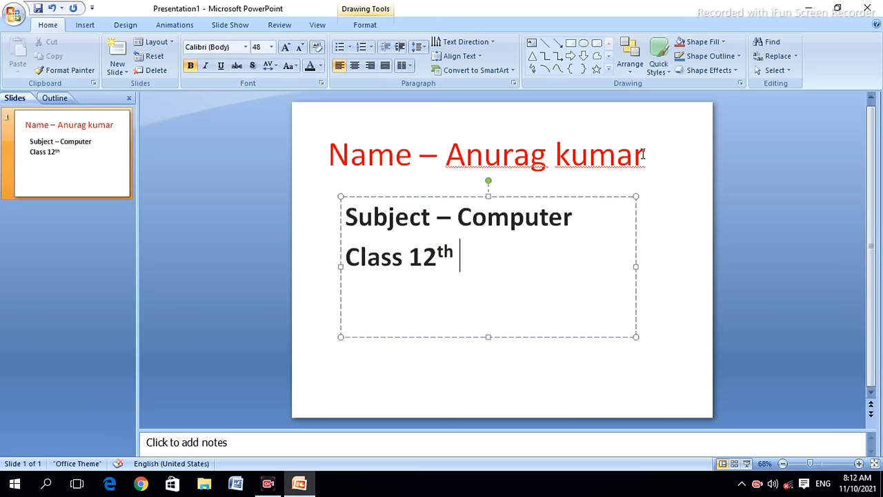
drag(643, 154, 366, 171)
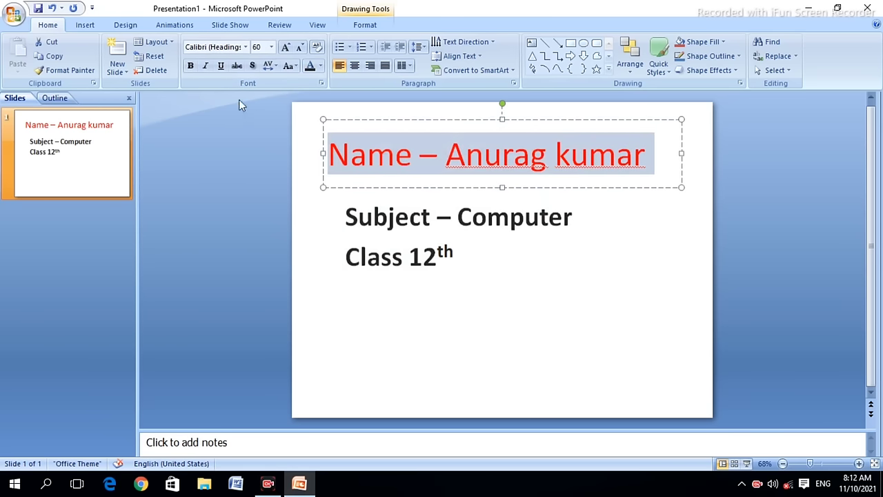
click(191, 67)
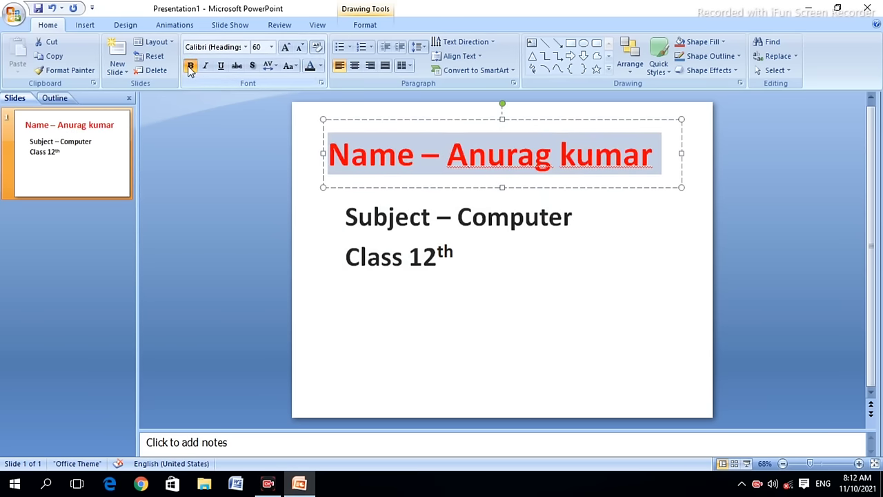
Indent the 'Subject – Computer' and 'Class 12th' lines toward the slide's centre
click(463, 247)
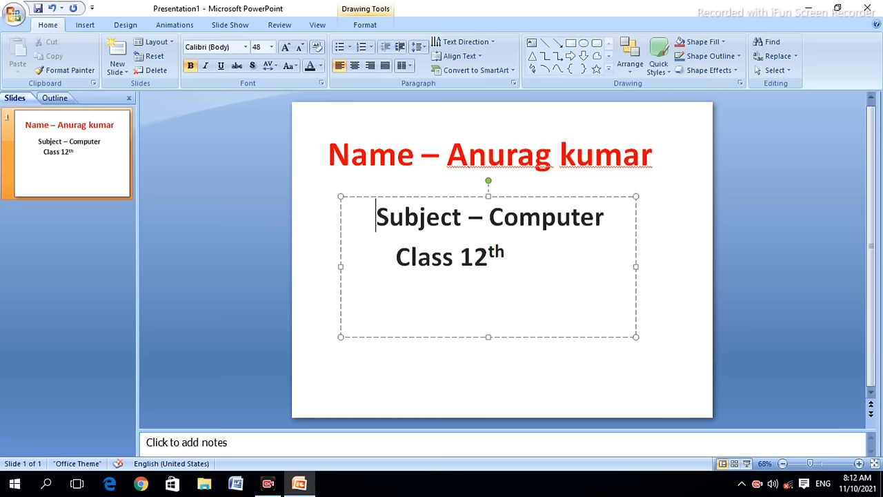
click(384, 269)
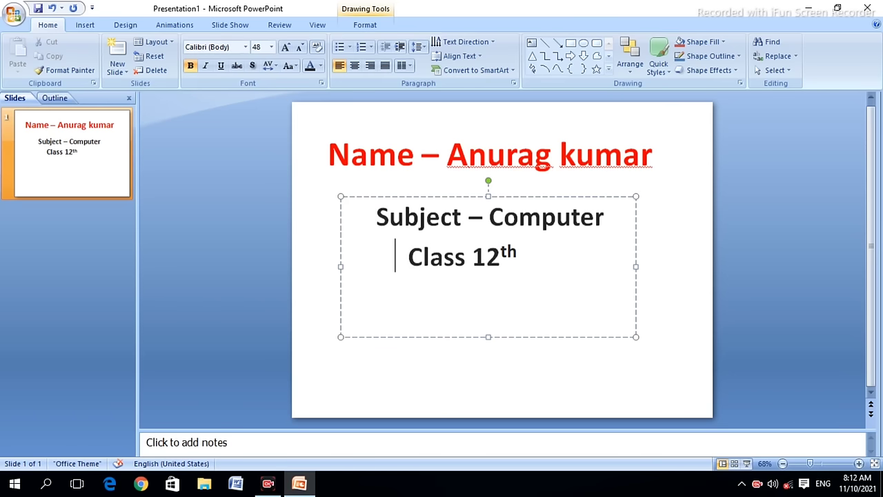
click(370, 214)
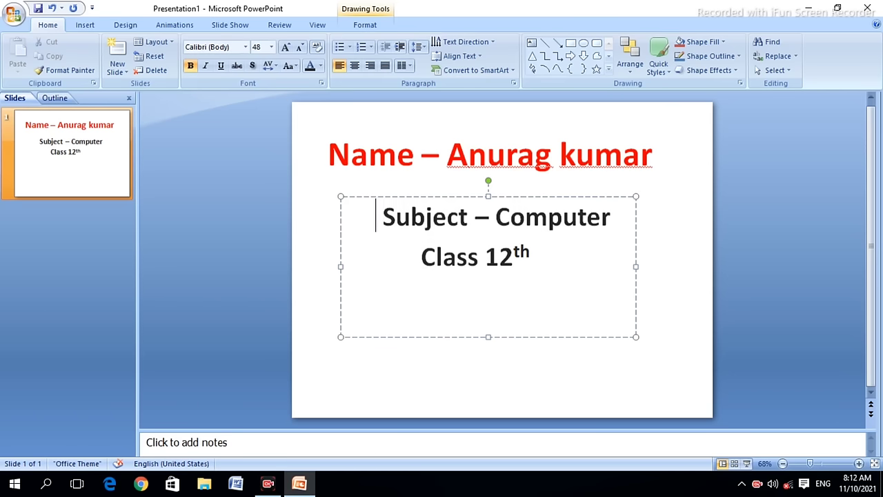
click(685, 225)
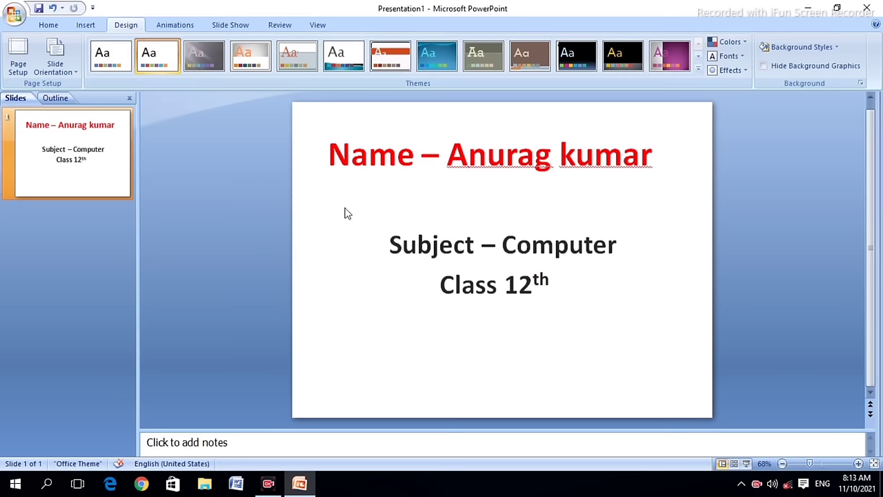
Add a second Title and Content slide and put the cursor in its title placeholder
click(430, 233)
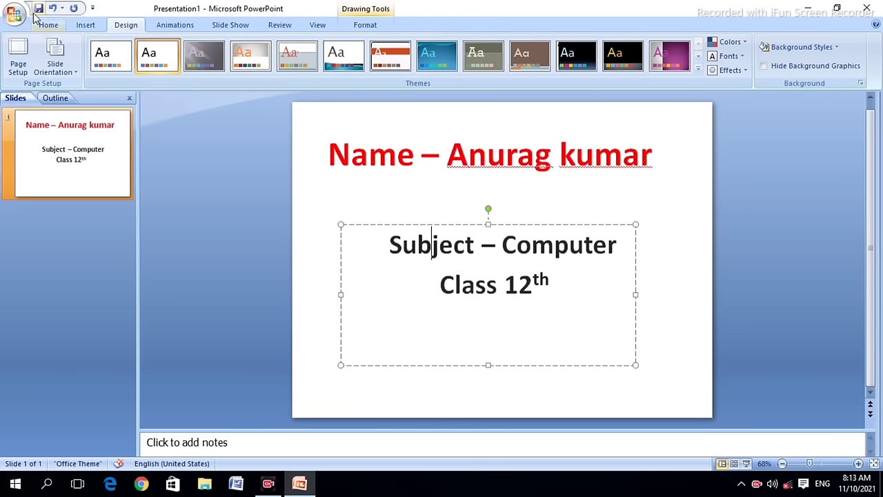
click(47, 25)
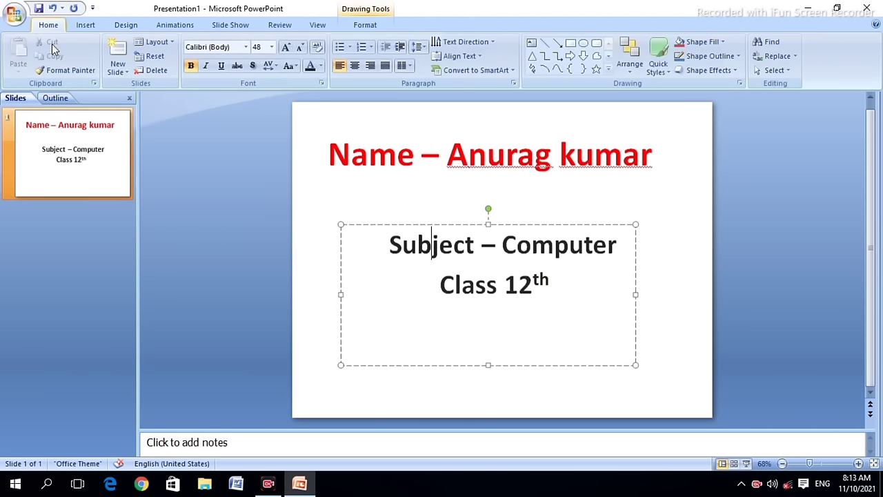
click(120, 61)
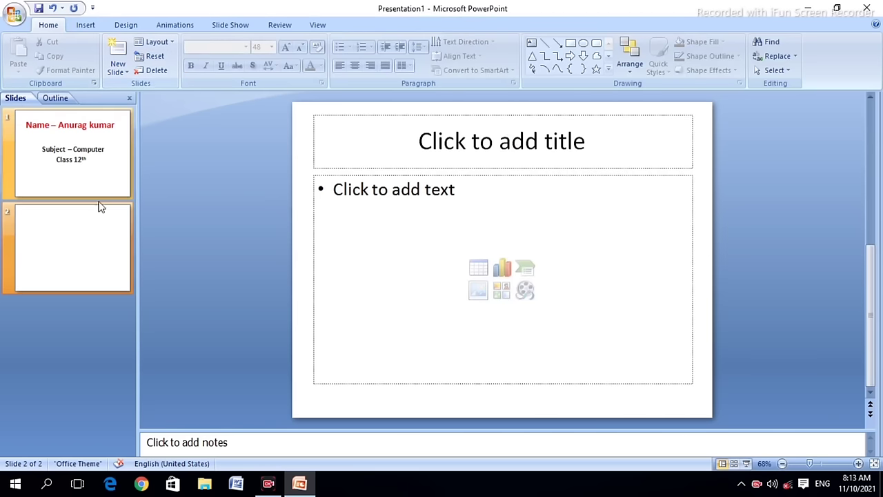
click(512, 157)
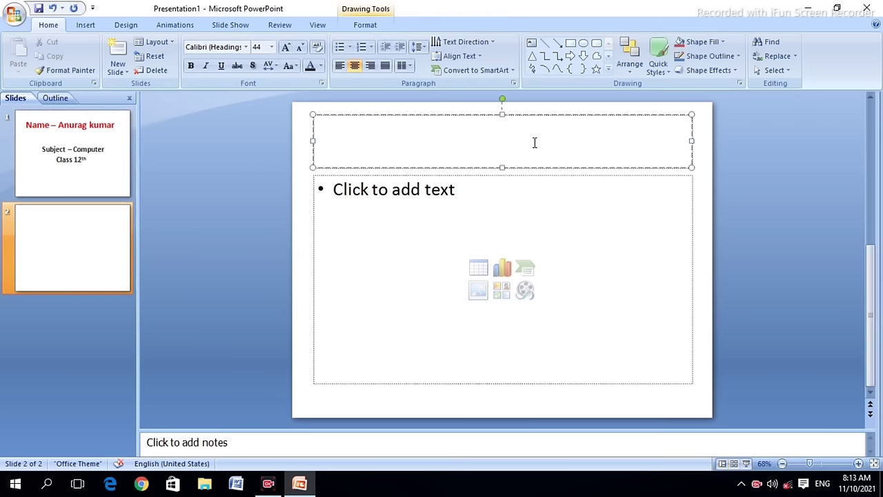
Title the second slide 'Computer' and move into its body placeholder
text(Compu)
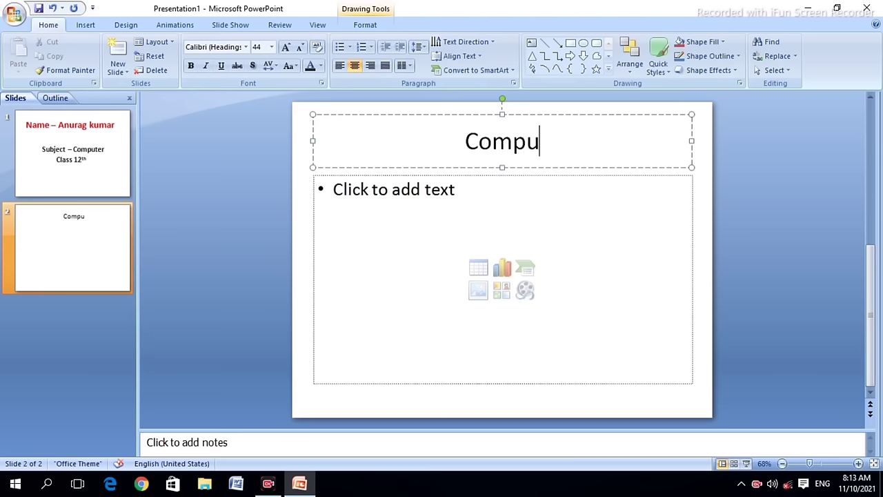
text(ter)
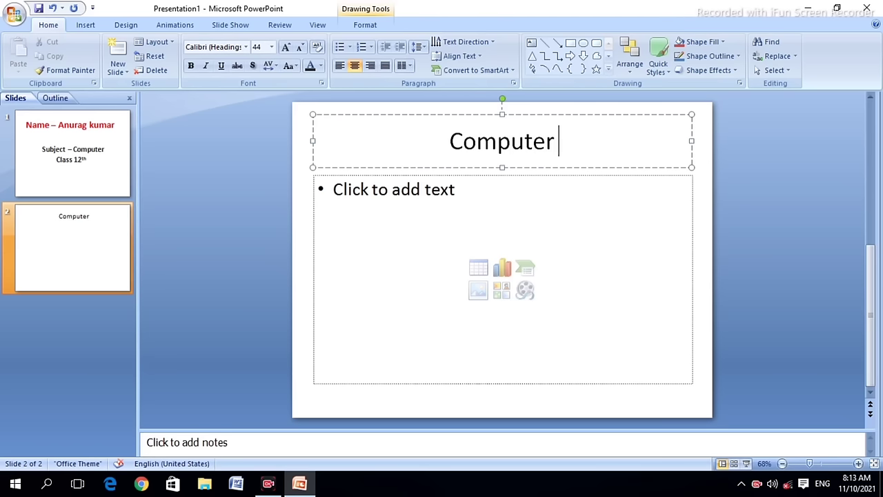
click(556, 225)
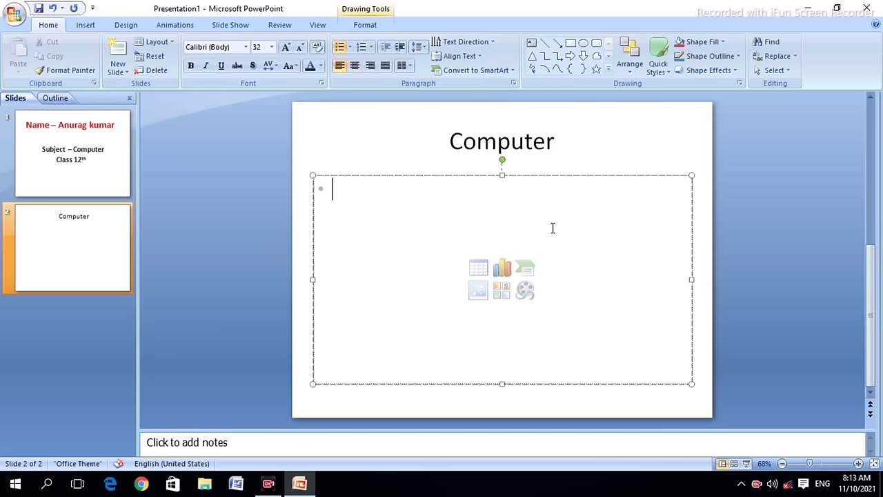
click(542, 153)
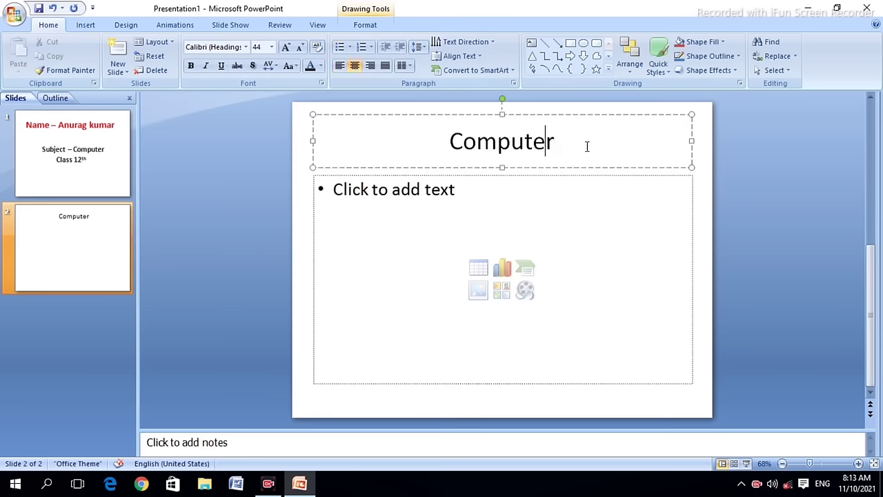
click(491, 223)
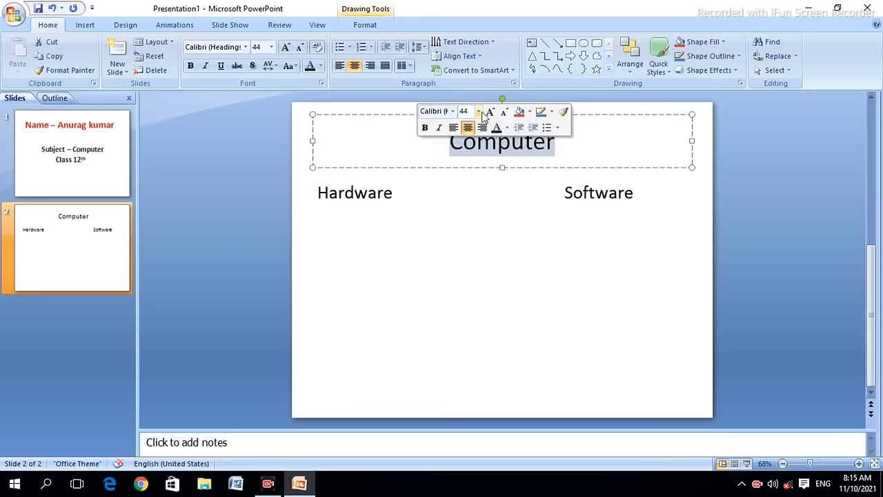
Enlarge the 'Computer' title font by five sizes
click(490, 113)
click(490, 112)
click(490, 113)
click(490, 112)
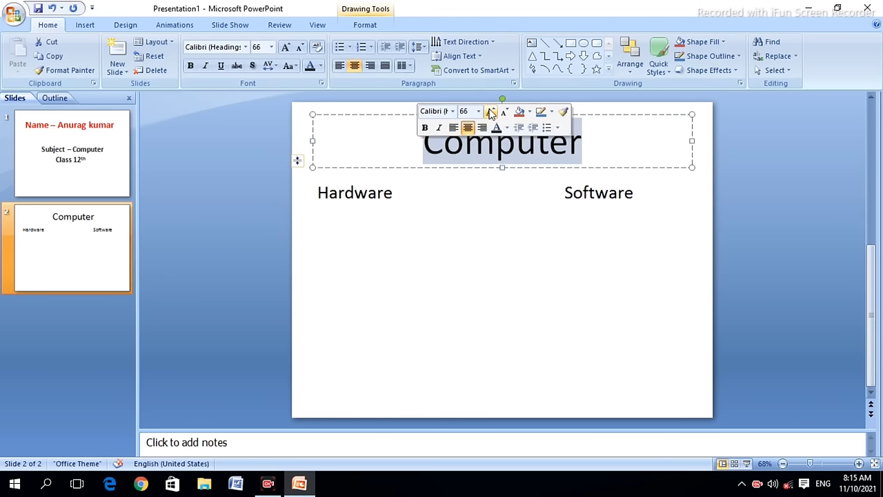
click(490, 113)
click(490, 113)
click(490, 113)
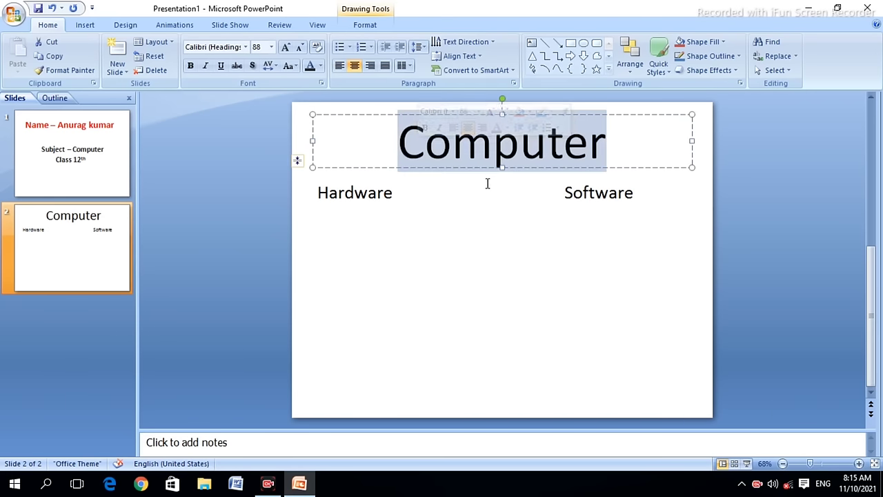
Move the Hardware/Software box slightly lower and try enlarging 'Hardware', then undo it
click(485, 193)
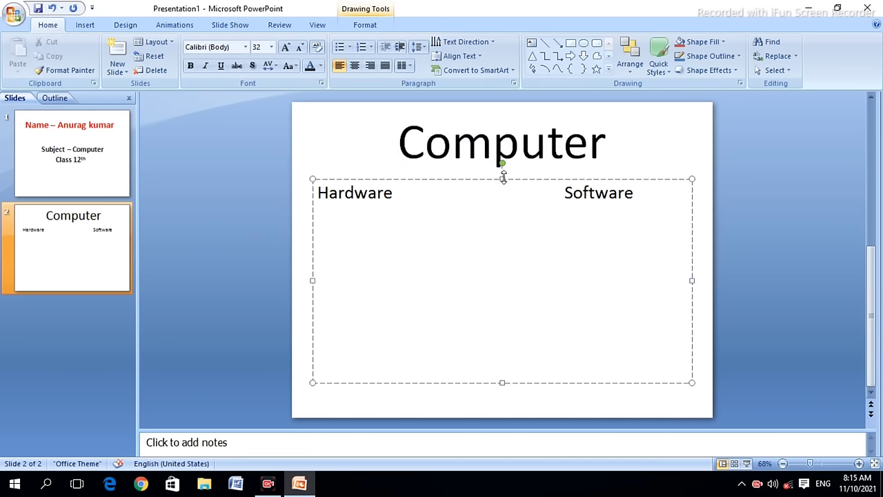
drag(503, 179, 506, 200)
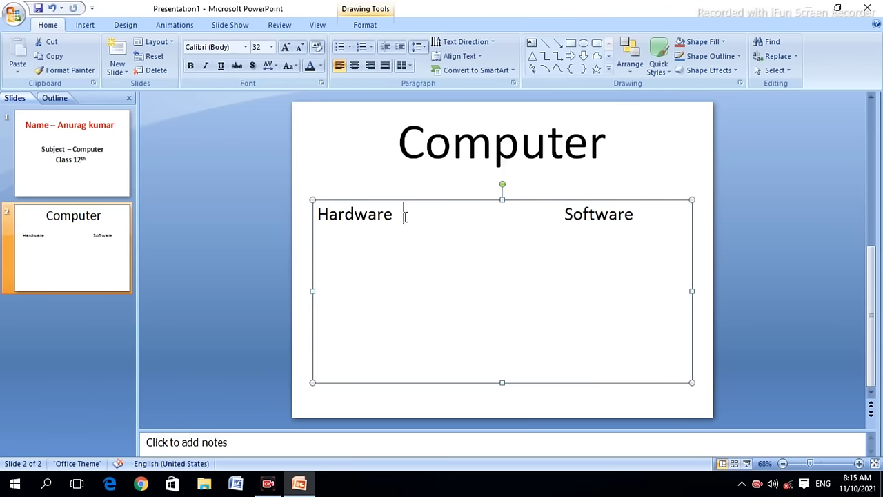
drag(405, 217, 321, 220)
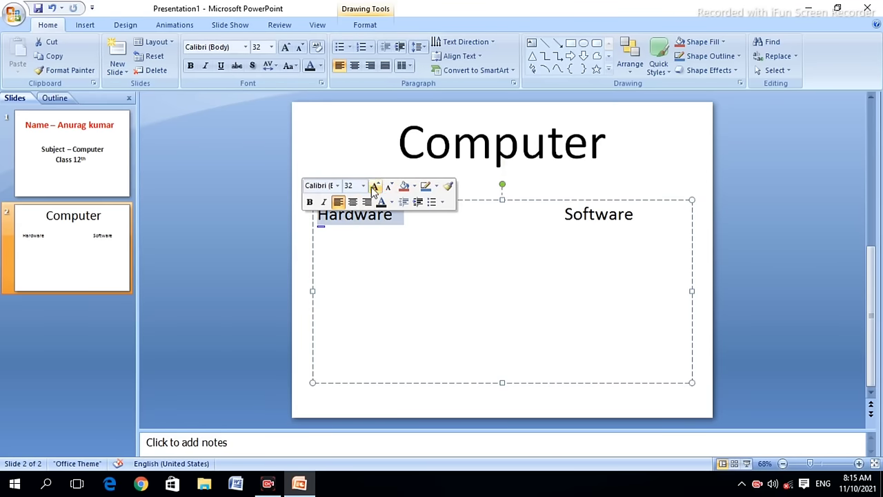
click(375, 187)
click(375, 187)
click(374, 187)
click(375, 187)
click(375, 186)
click(375, 186)
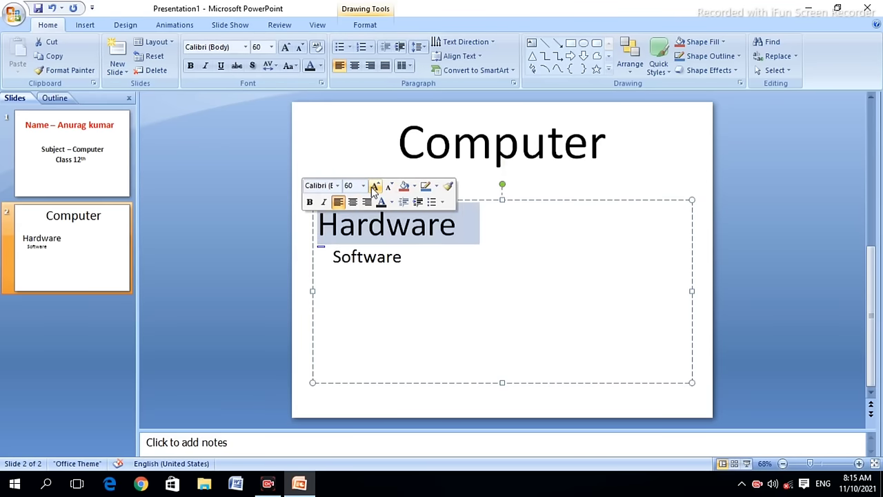
key(ctrl+z)
key(ctrl+z)
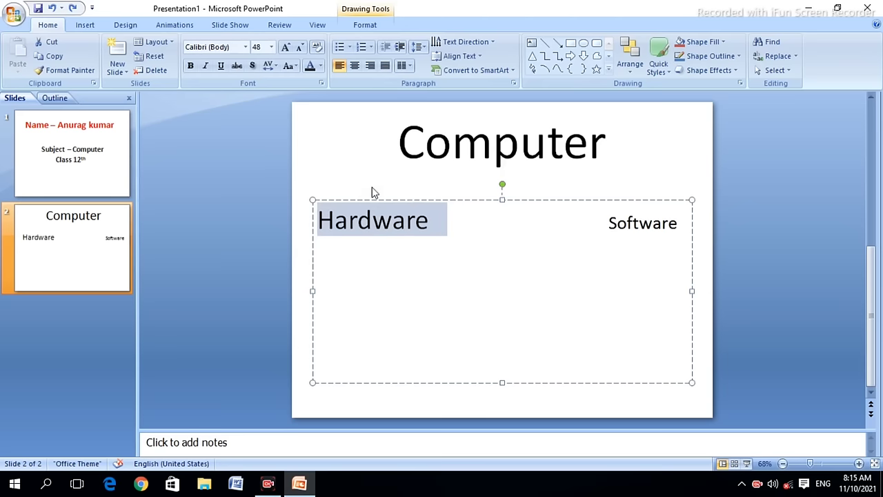
key(ctrl+z)
key(ctrl+z)
key(ctrl+z)
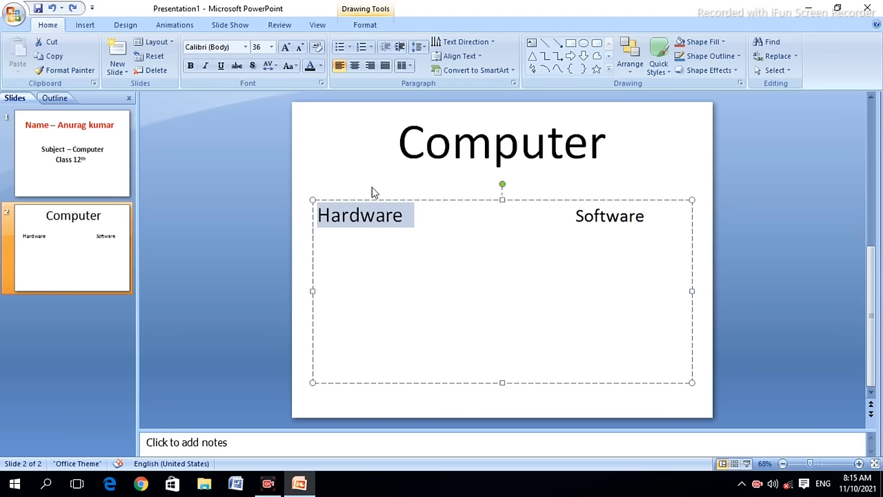
key(ctrl+z)
key(ctrl+z)
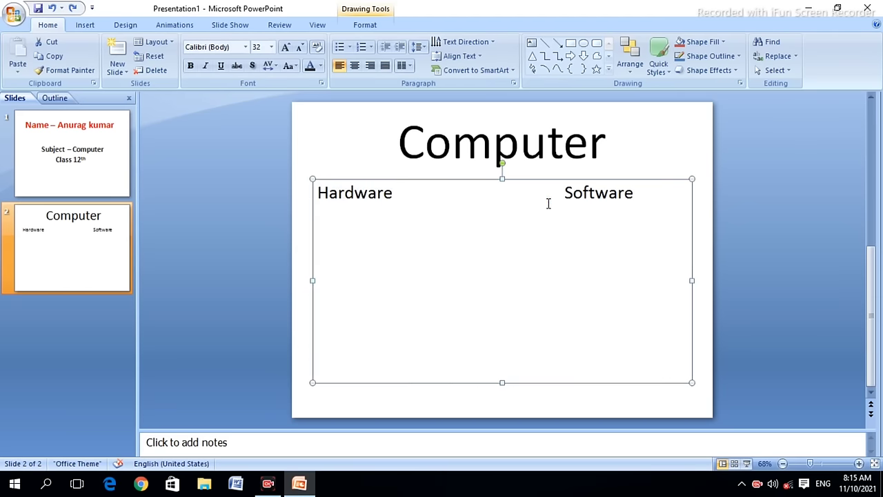
Enlarge the whole Hardware and Software line by five sizes, then undo the last change
click(631, 198)
triple_click(611, 203)
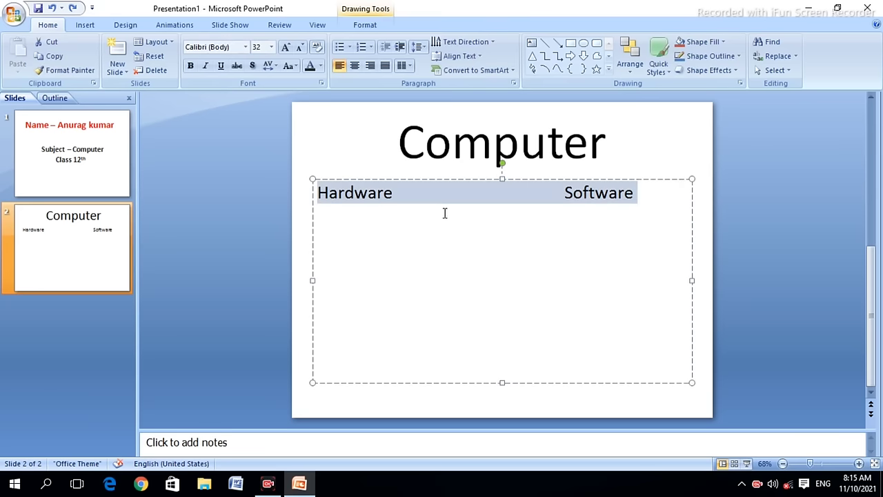
click(515, 181)
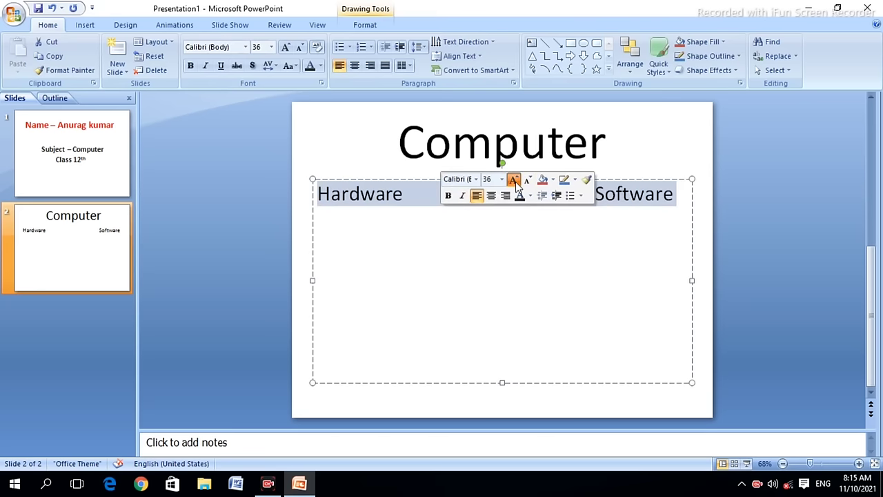
click(515, 181)
click(515, 181)
click(515, 181)
click(515, 181)
click(515, 181)
click(515, 181)
click(515, 181)
click(515, 180)
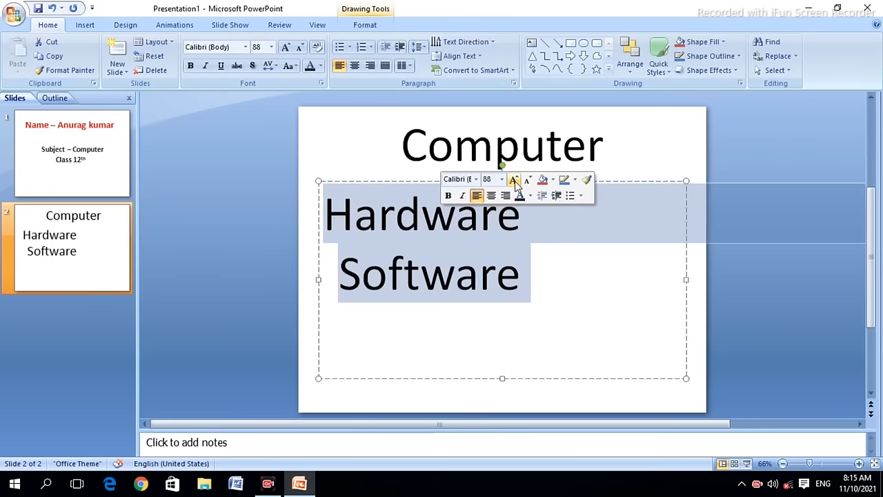
click(338, 275)
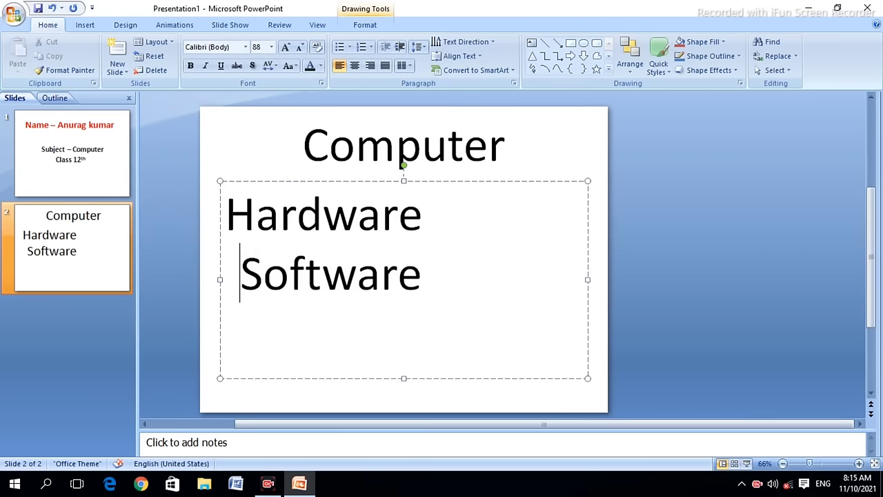
key(Left)
key(ctrl+z)
key(ctrl+z)
key(ctrl+z)
key(ctrl+z)
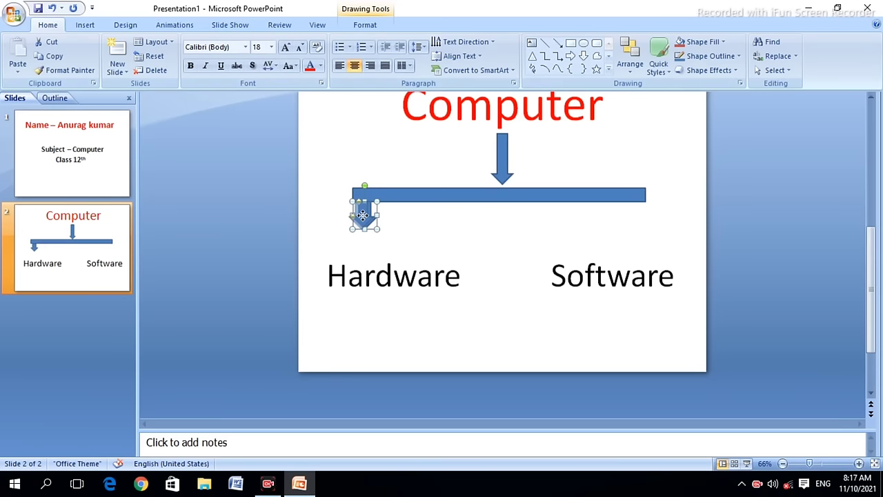
Line the small left arrow up under the bar's left end
drag(363, 215, 359, 217)
click(445, 246)
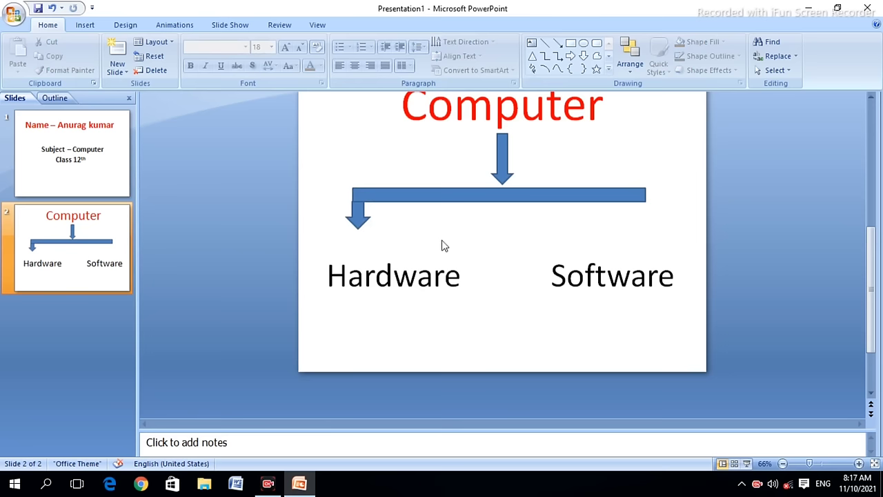
click(359, 209)
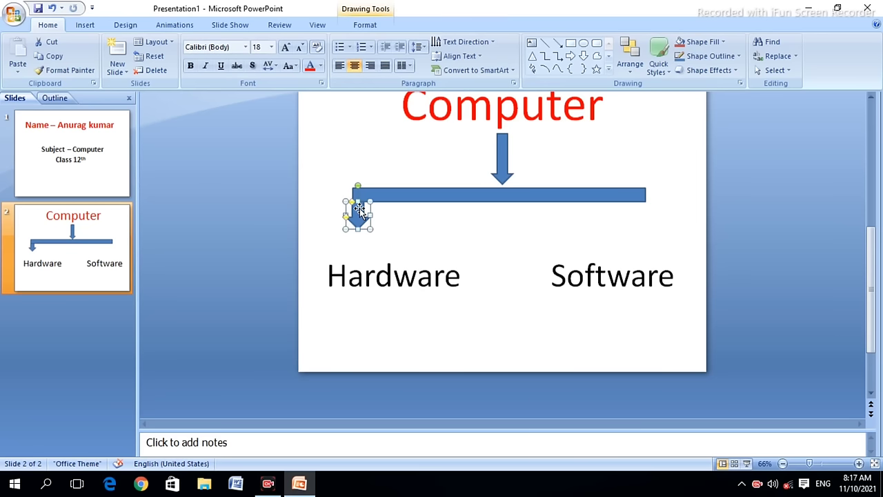
key(Right)
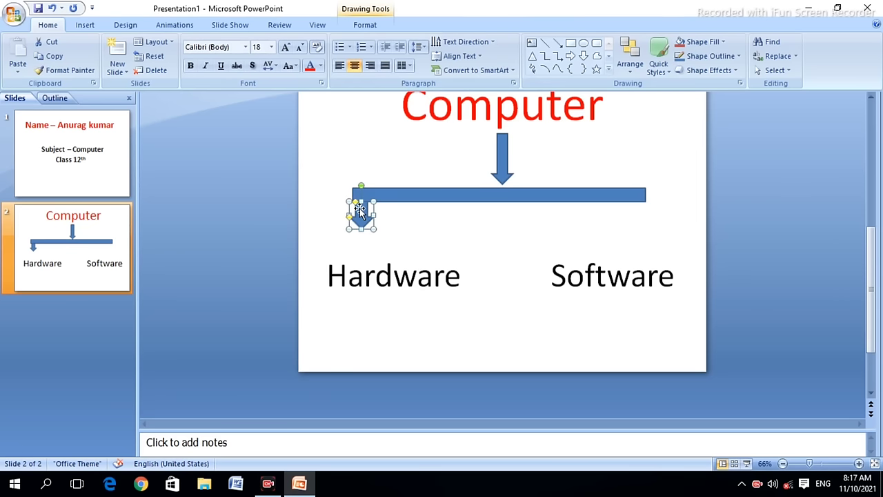
key(Left)
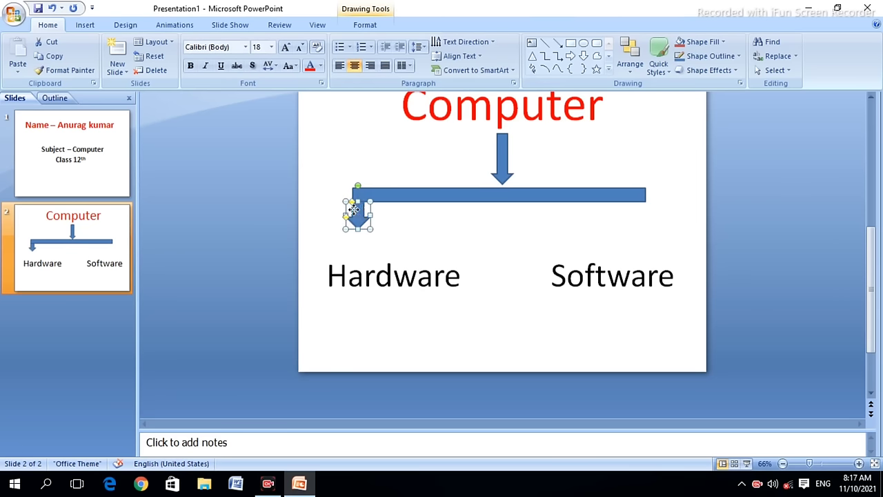
drag(353, 209, 355, 209)
Draw a Down Arrow shape under the bar's right end, pointing to 'Software'
click(400, 219)
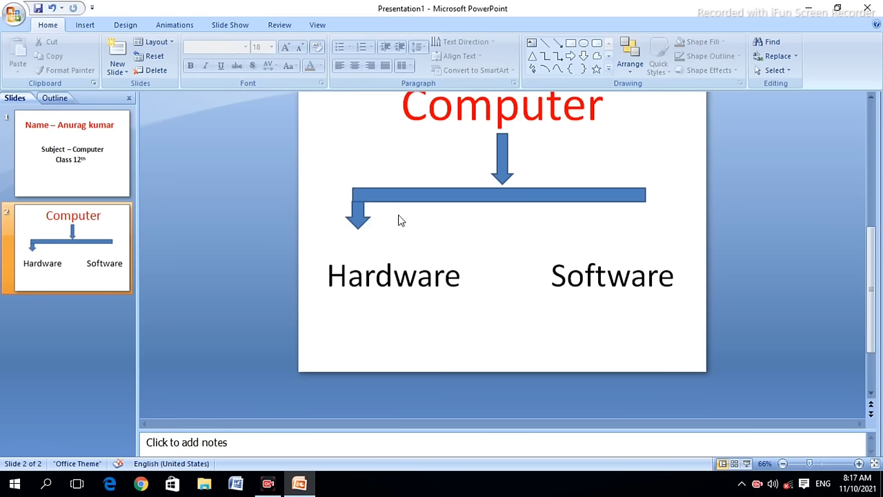
click(582, 58)
drag(633, 200, 649, 228)
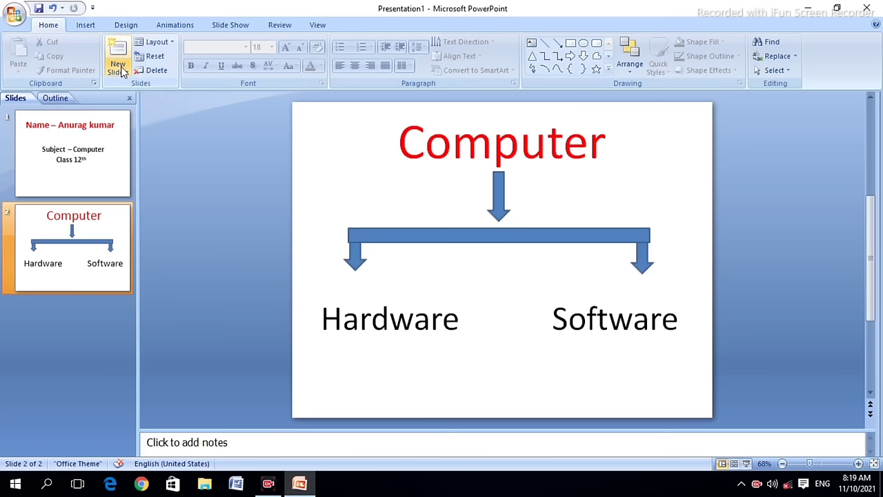
Add a new Title Slide layout slide as the third slide
click(122, 71)
click(131, 108)
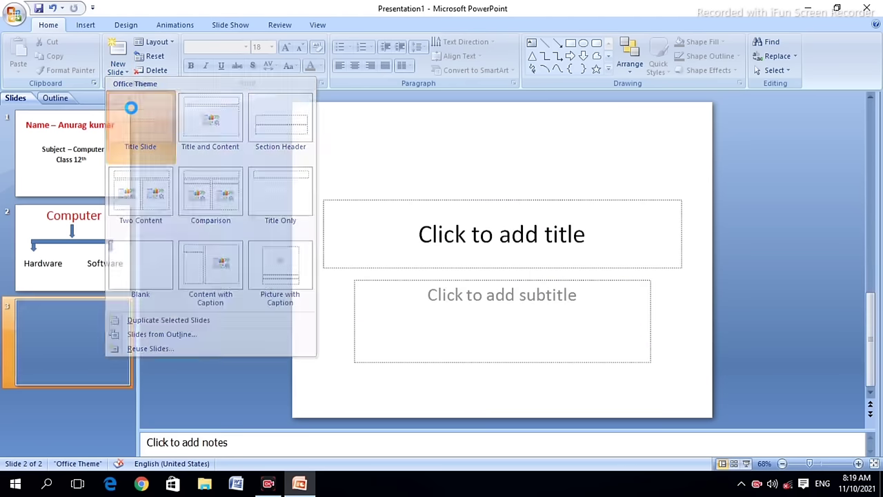
click(62, 136)
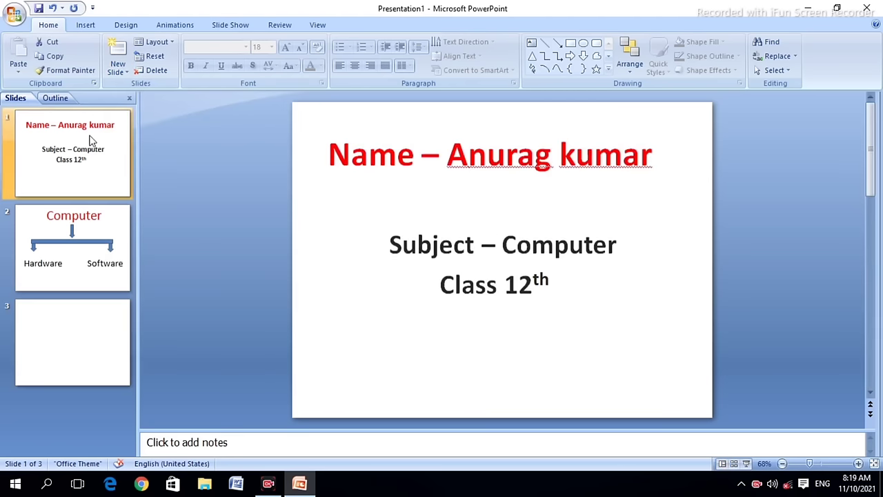
click(90, 220)
click(55, 349)
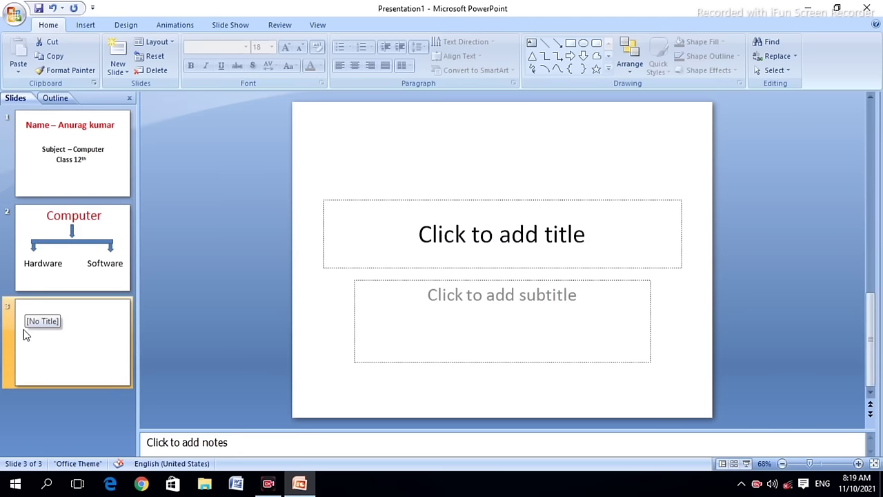
Type 'Hardware' as the slide title and drag the title box to the top
click(414, 258)
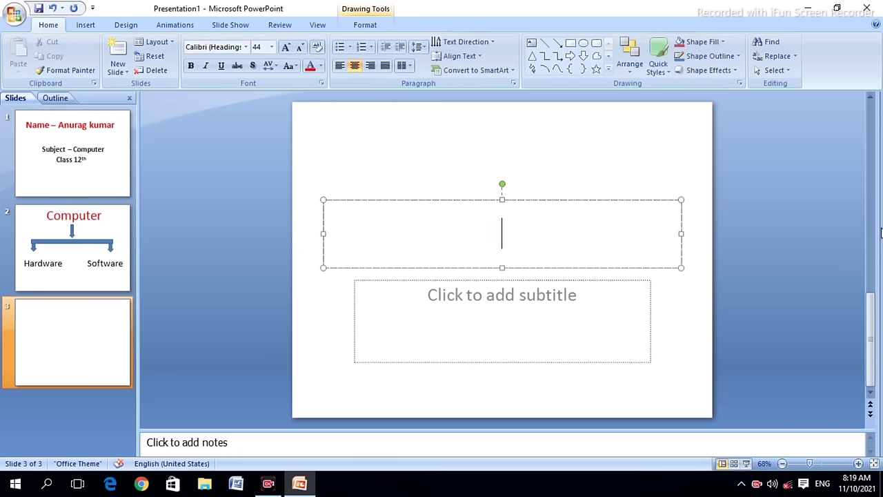
text(hard)
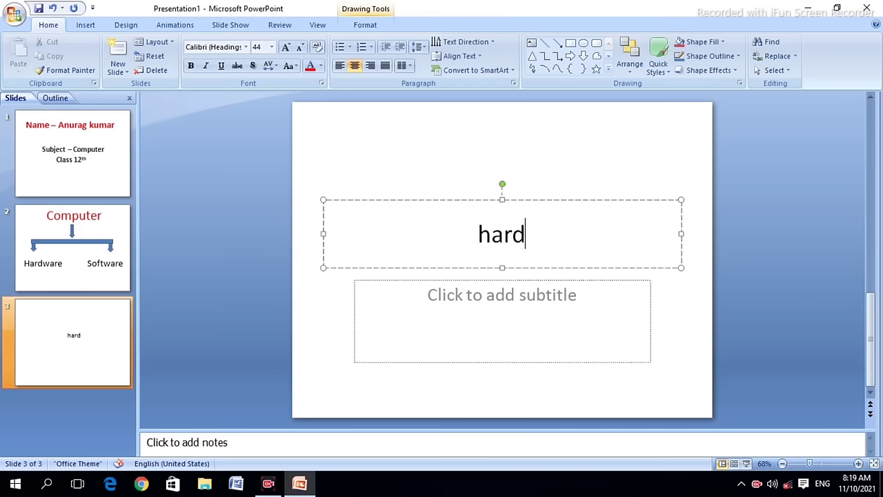
text(ware)
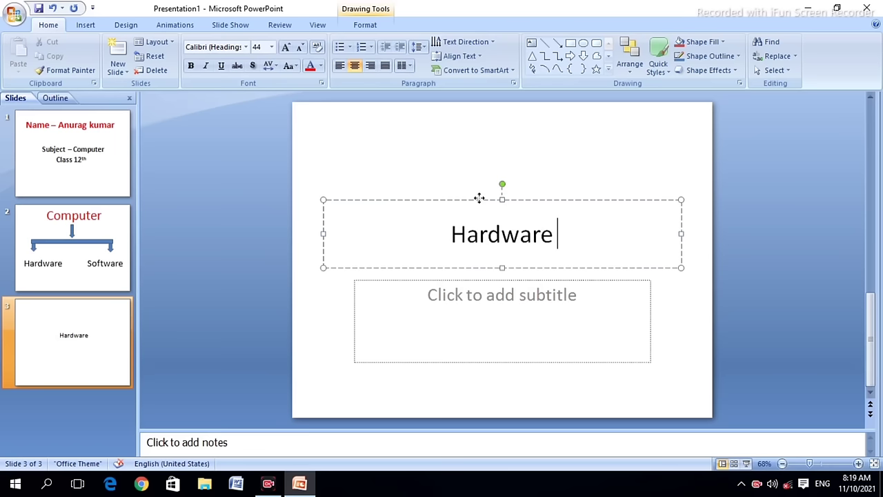
drag(479, 202, 476, 118)
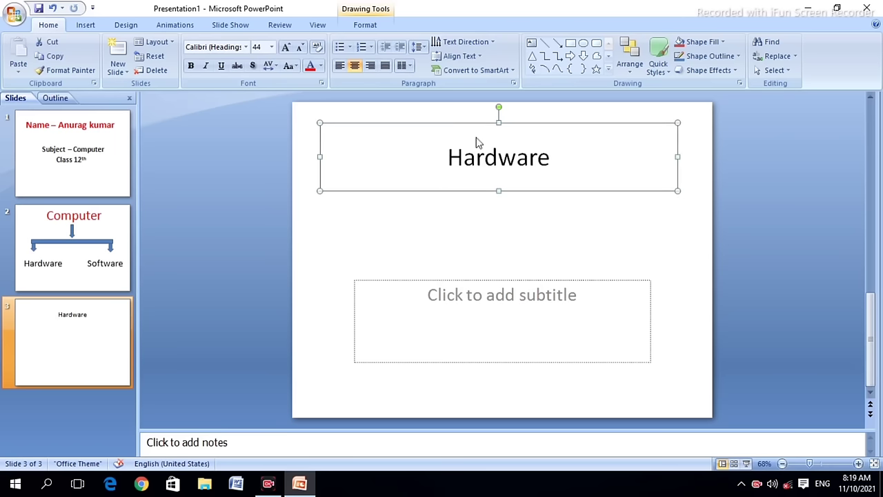
Move the subtitle box up under the title, make it taller, and color 'Hardware' red
click(513, 298)
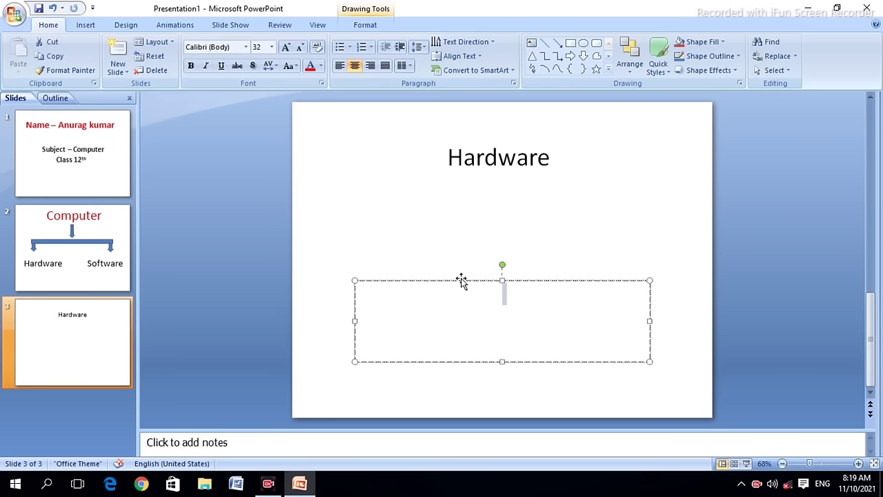
drag(460, 280, 447, 192)
click(367, 211)
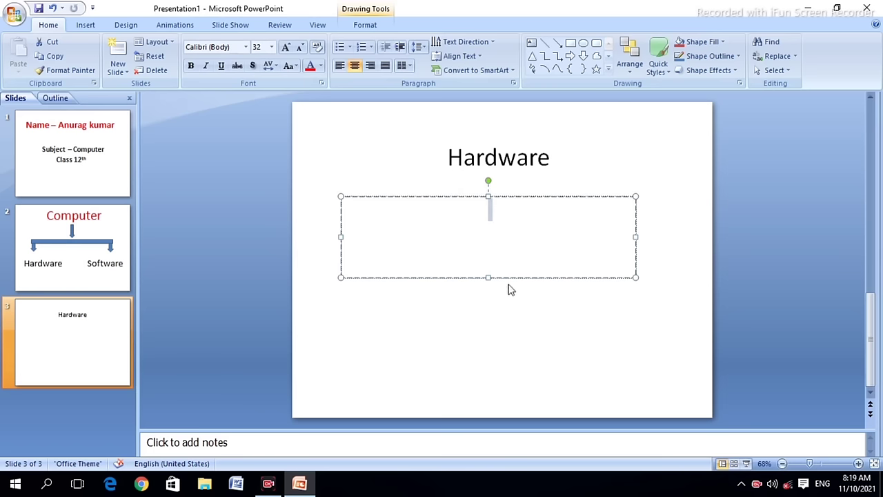
drag(488, 277, 488, 368)
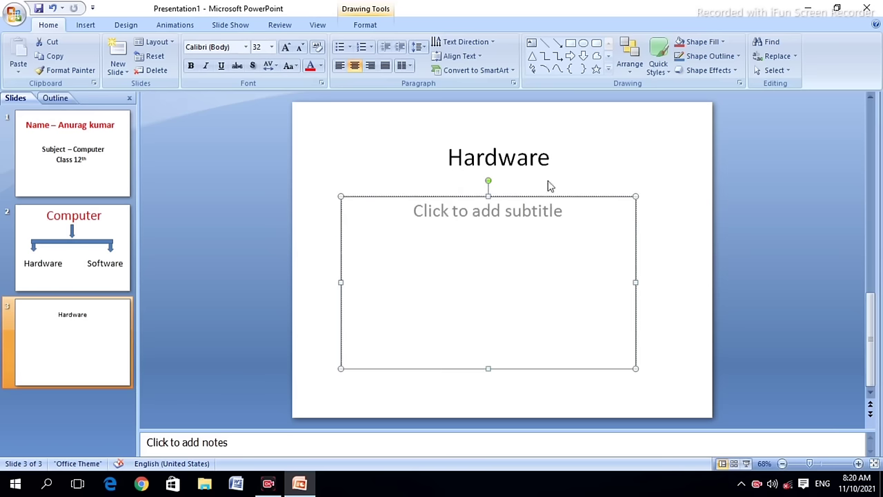
drag(550, 163, 445, 160)
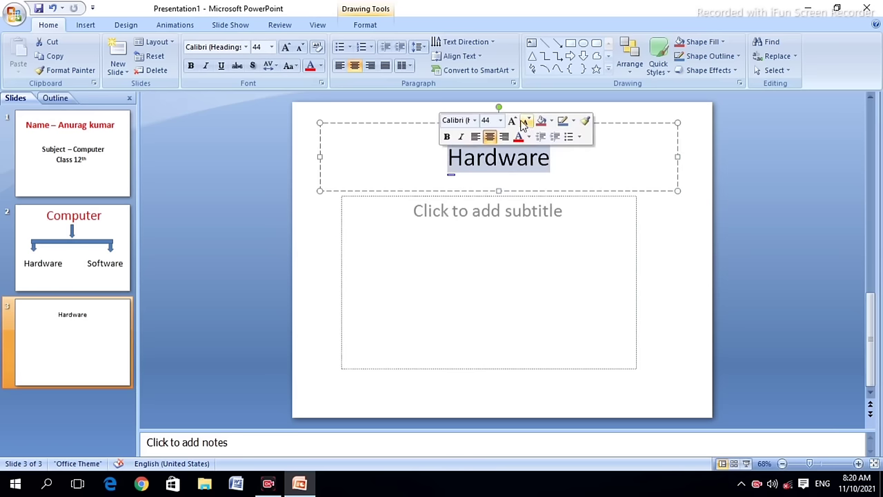
click(518, 136)
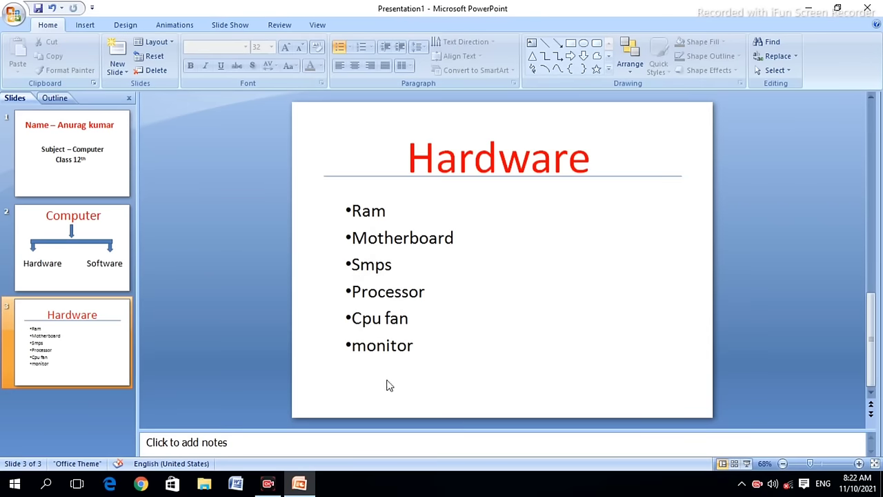
Add a fourth Title Slide titled 'Software' with the title moved to the top
click(116, 69)
click(138, 133)
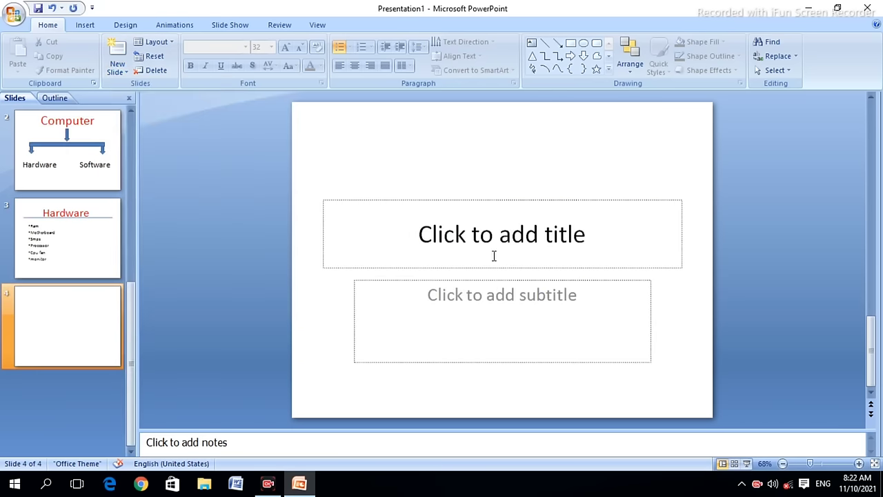
click(522, 238)
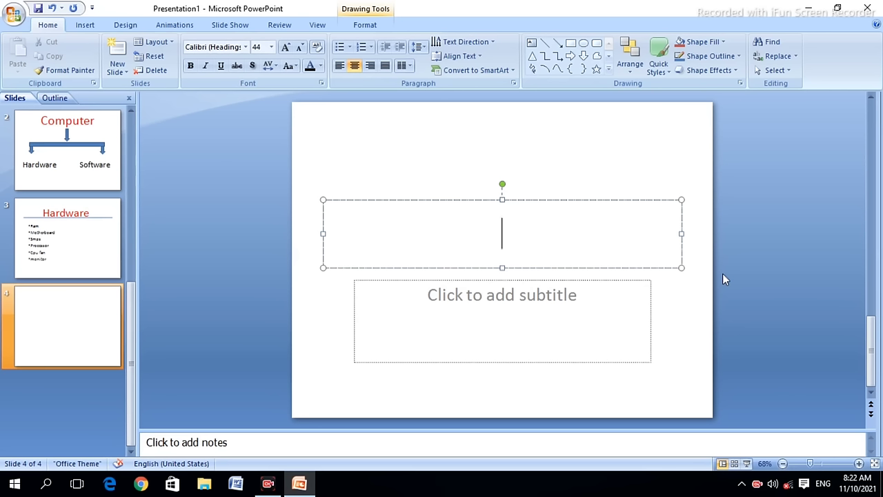
text(sof)
text(tw)
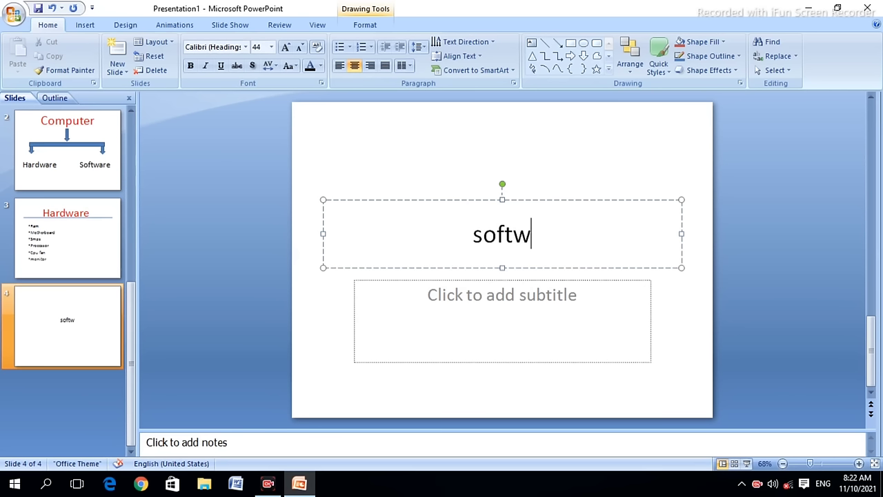
text(are)
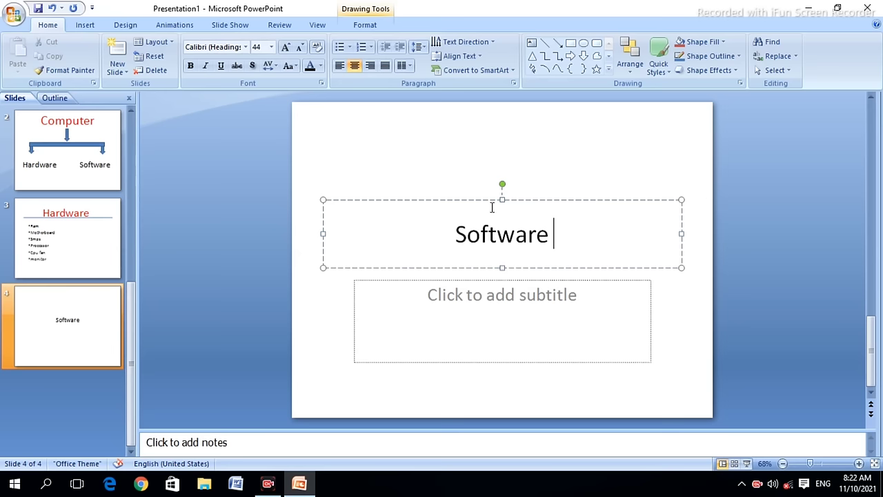
drag(477, 200, 474, 112)
key(Escape)
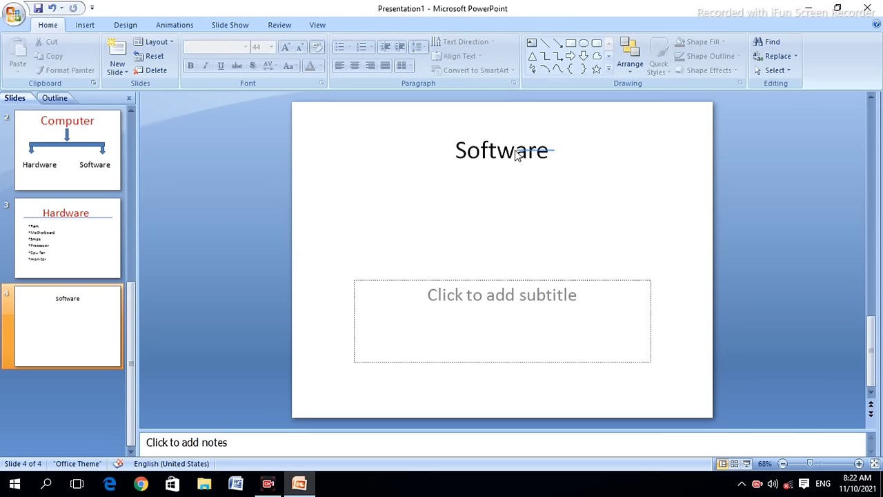
Enlarge the Software title to 72 pt and color it red
drag(546, 151, 445, 146)
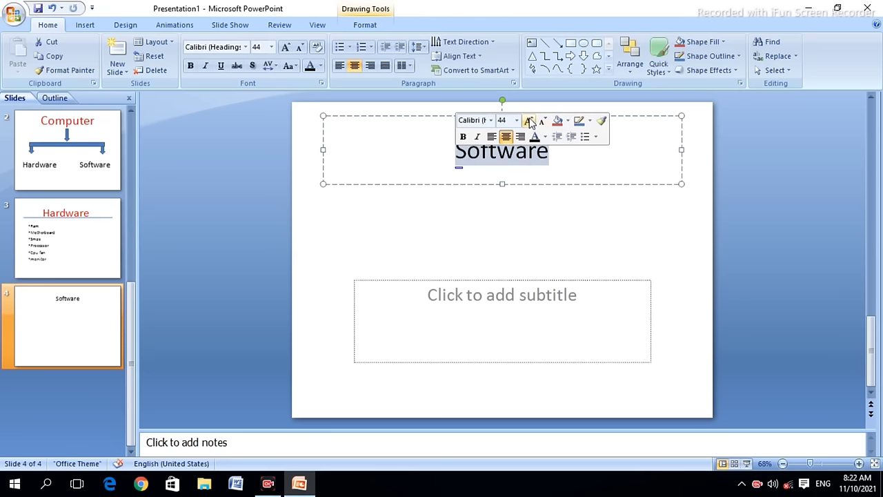
click(530, 122)
click(530, 122)
click(529, 122)
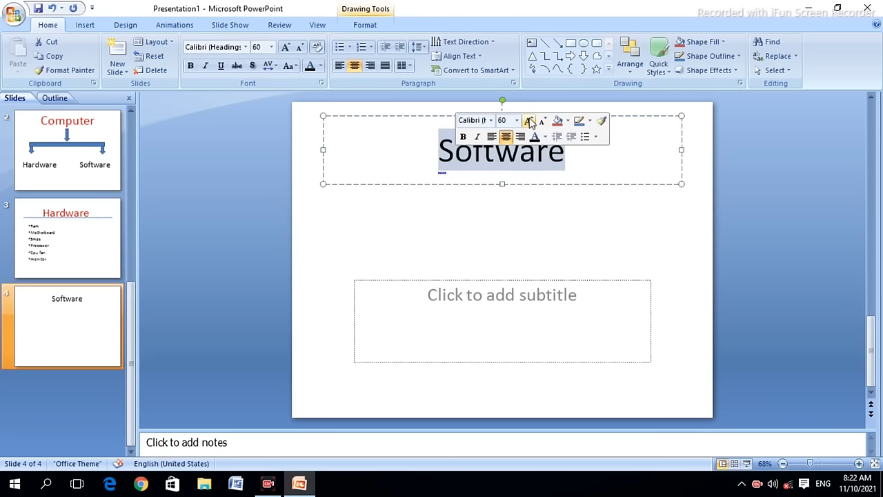
click(530, 122)
click(530, 122)
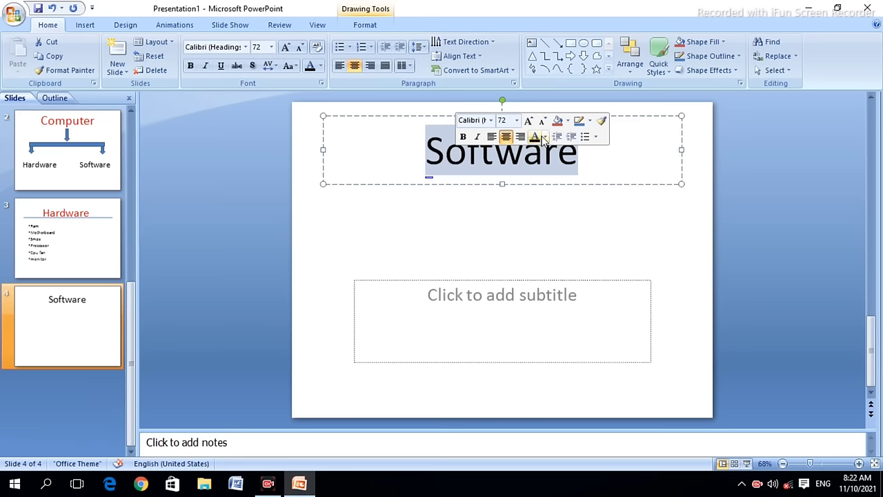
click(545, 137)
click(545, 234)
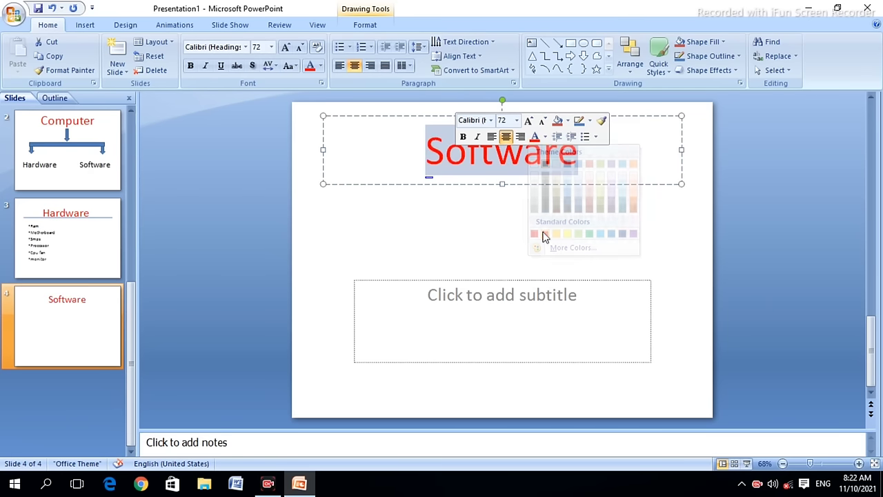
click(475, 219)
click(414, 297)
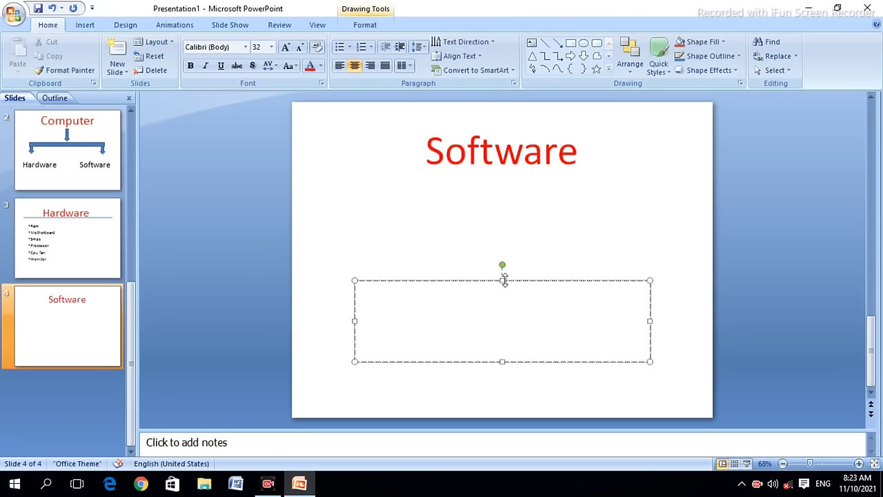
Raise the subtitle box and join '2.Application software' onto the '1.System software' line
drag(503, 280, 506, 176)
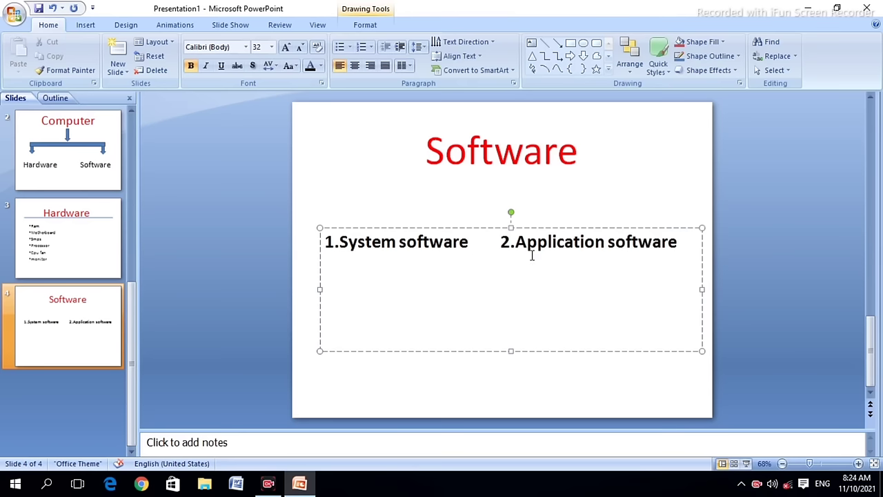
key(Return)
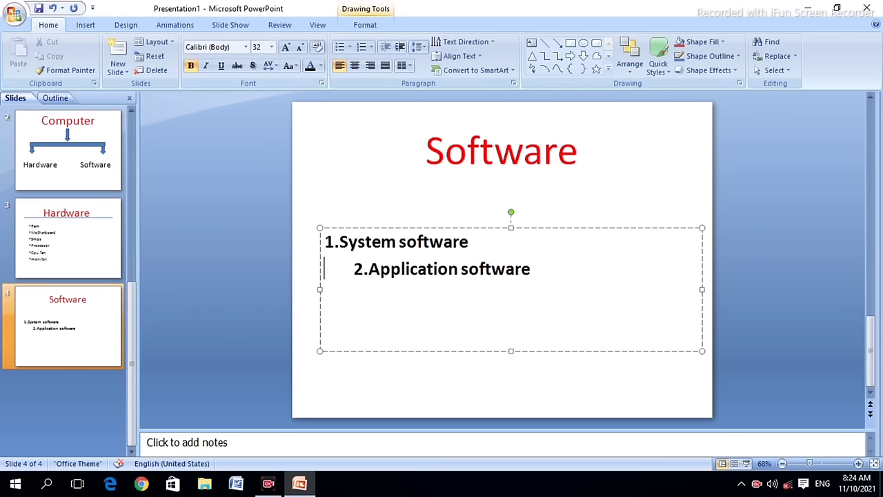
key(BackSpace)
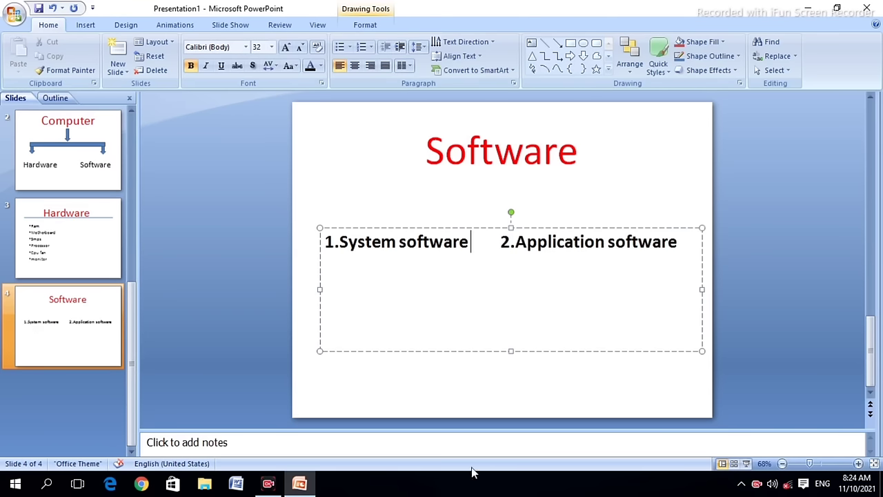
click(718, 337)
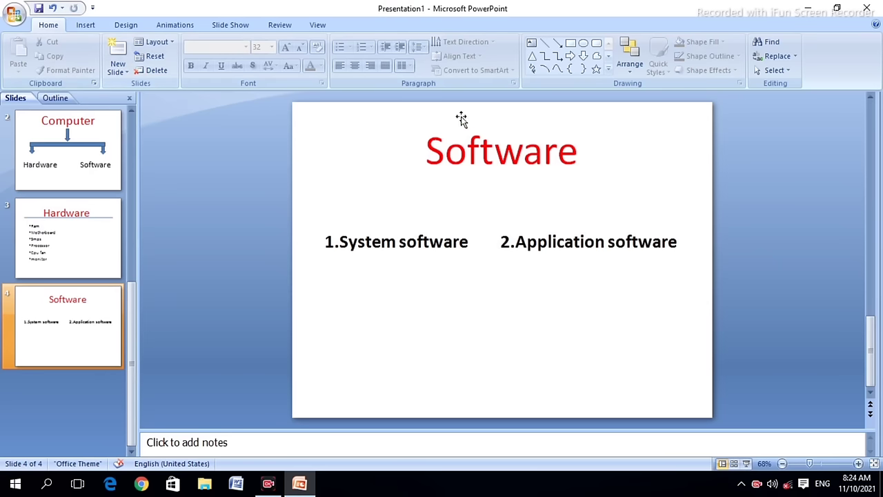
Add a fifth Title Slide titled 'System software' and move the title up toward the top
click(116, 73)
click(119, 110)
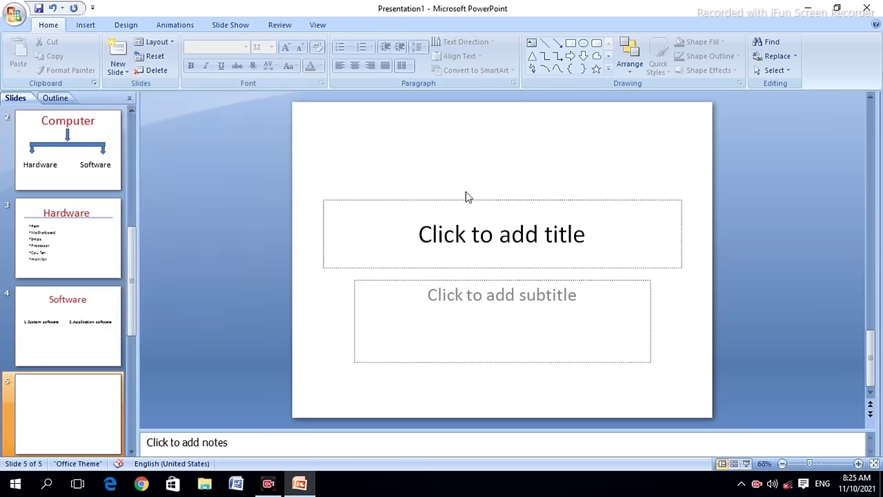
click(465, 211)
text(sy)
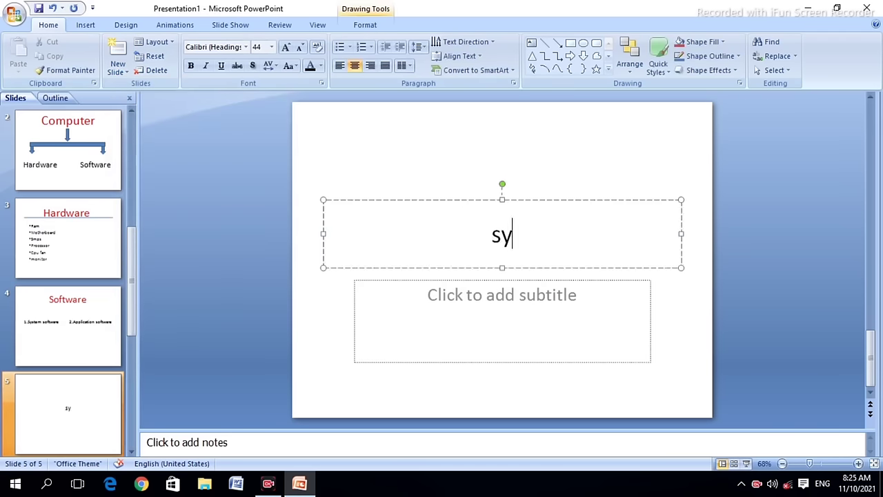
text(ste)
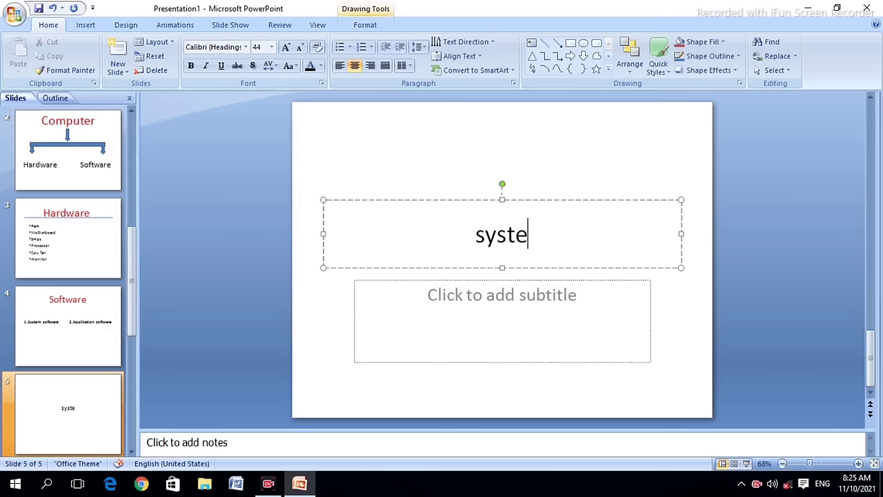
text(m sof)
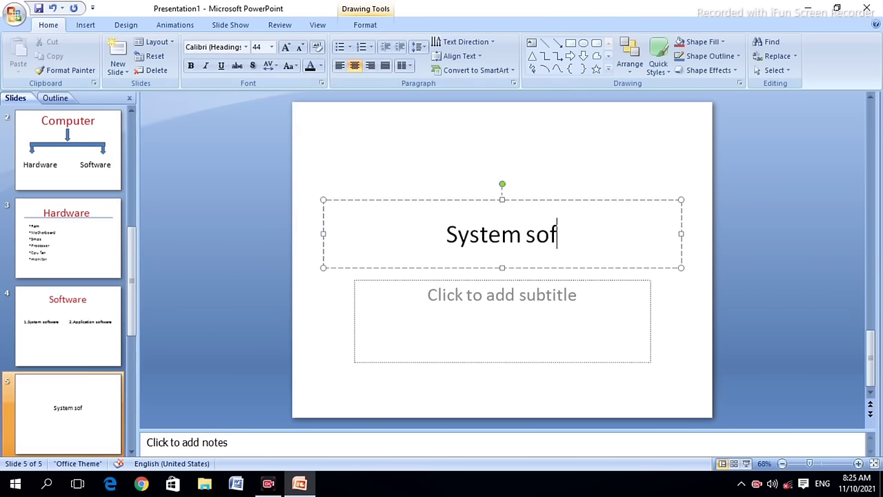
text(twa)
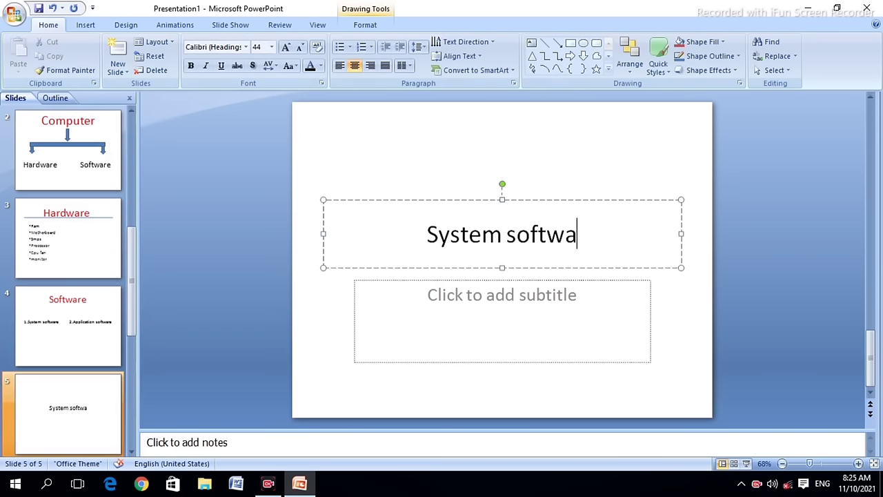
text(re)
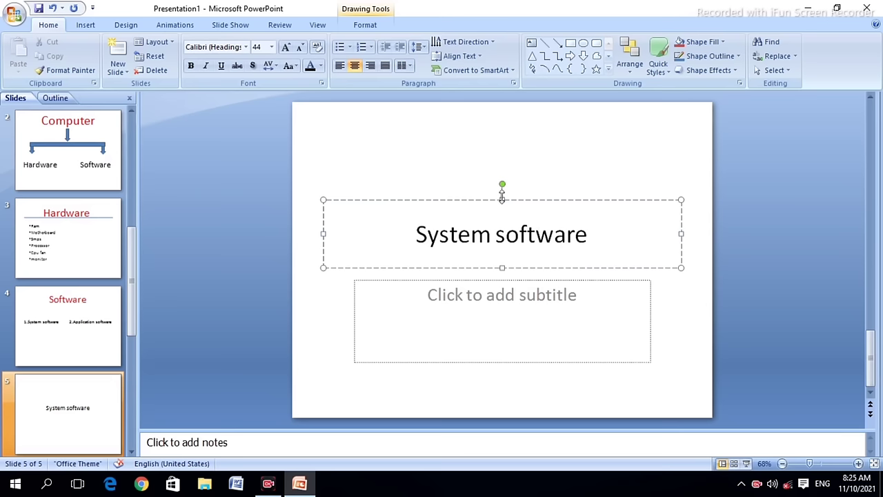
click(450, 198)
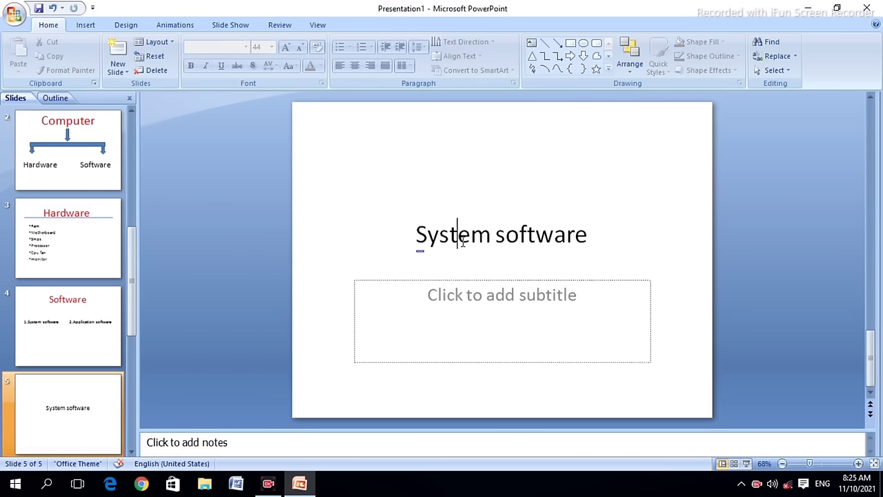
drag(460, 197, 449, 139)
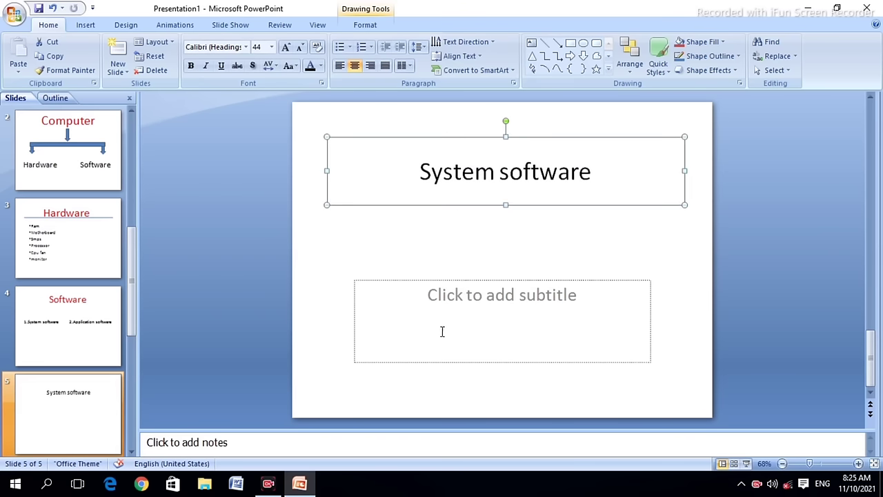
Move the subtitle box up beneath the title and set its text to left-aligned
click(473, 301)
drag(501, 280, 501, 196)
click(506, 216)
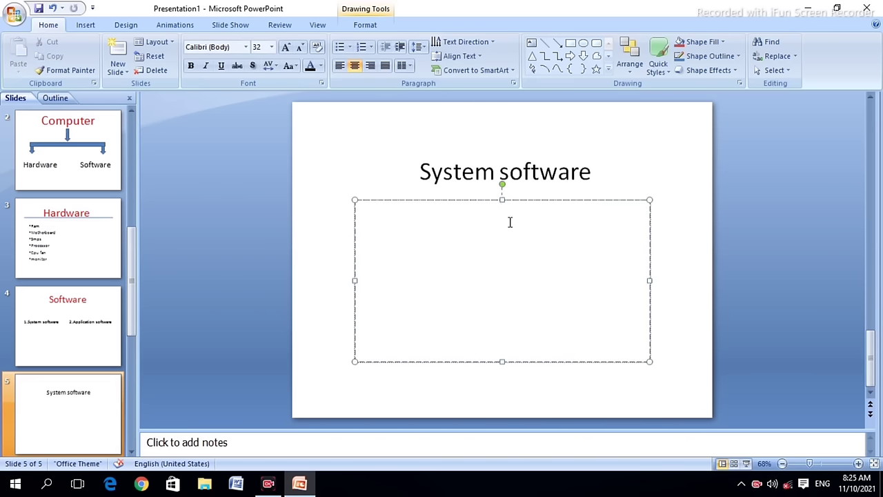
click(339, 66)
Type the list lines 'Windows 10 , 7, 8', 'Mac os', 'Linux' and 'Andriod'
text(windo)
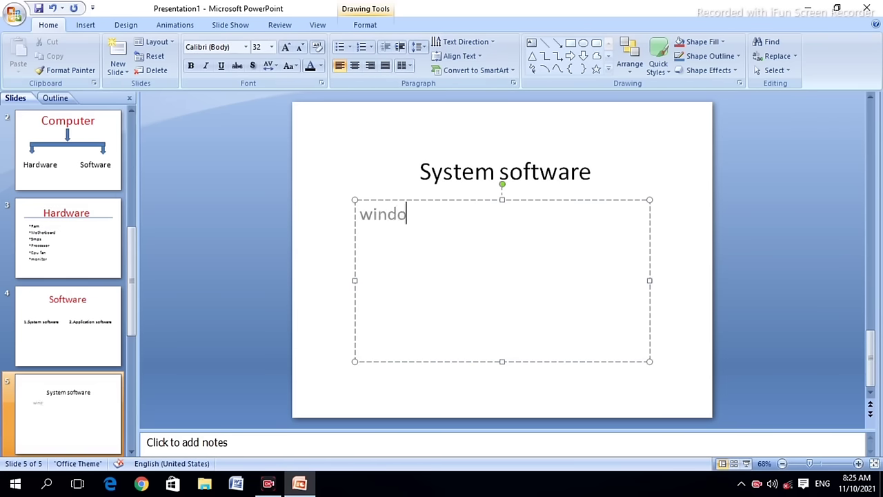
text(w)
text(s )
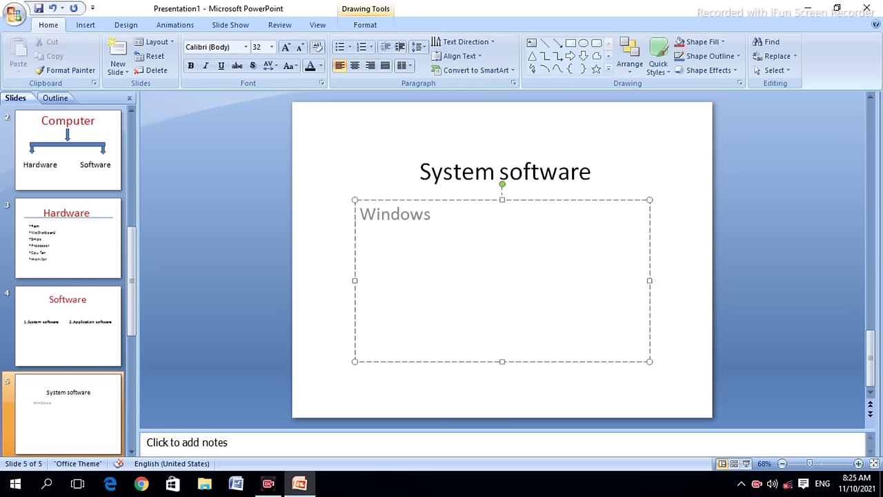
text(10)
text( , 7)
text(, )
text(8)
key(Return)
text(mac)
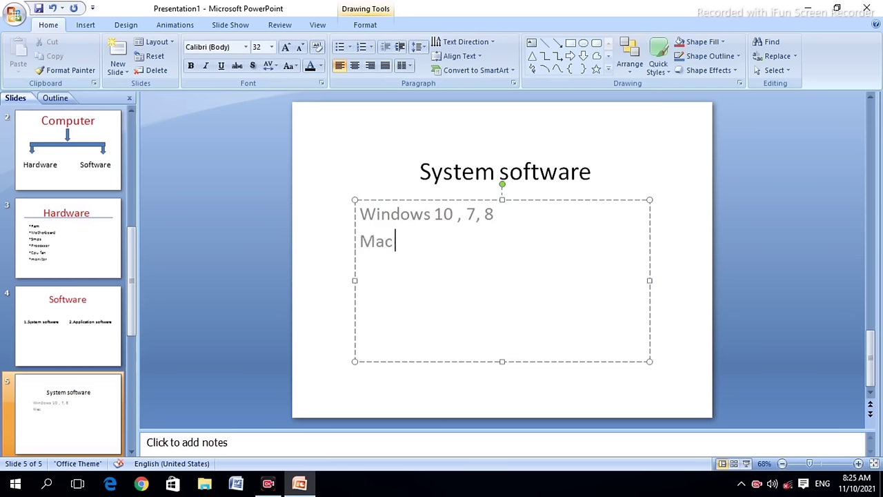
text(s)
text(linu)
text(x)
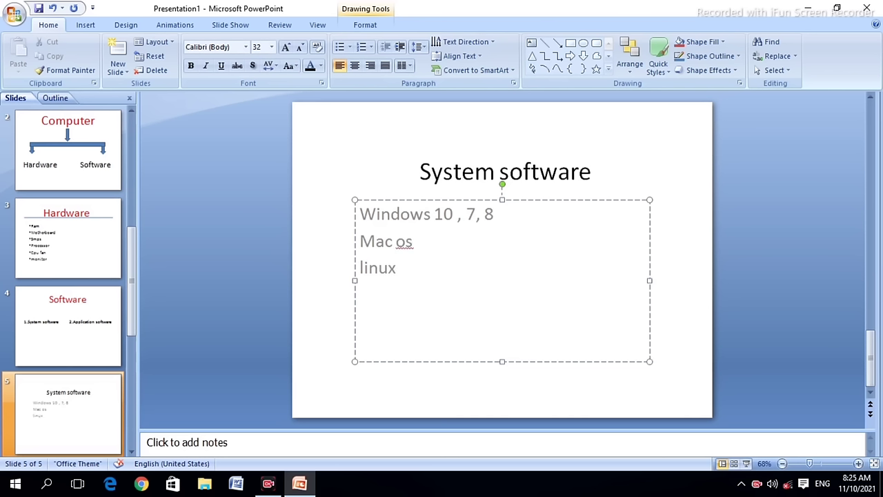
key(Return)
text(andr)
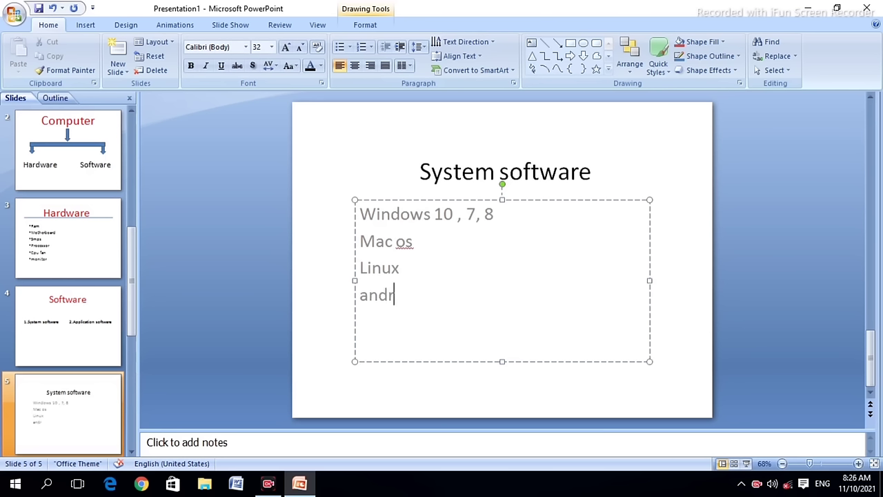
text(iod)
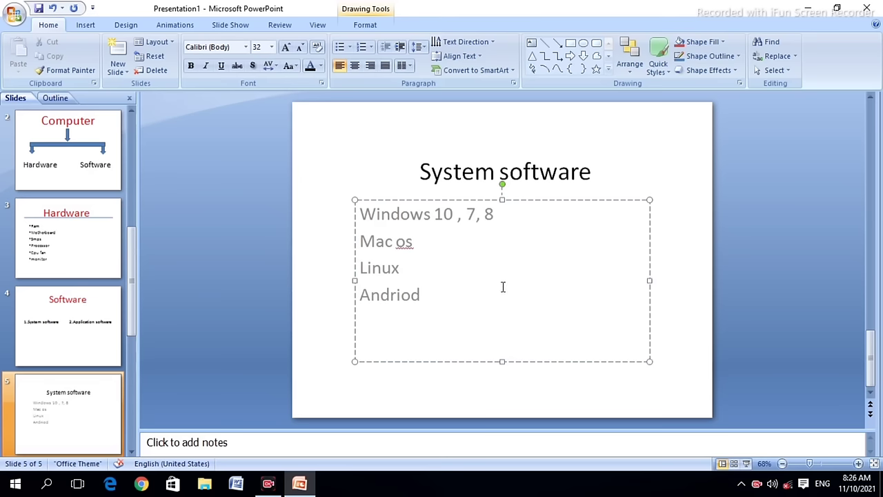
Make all four lines of the operating system list black
drag(429, 296, 354, 218)
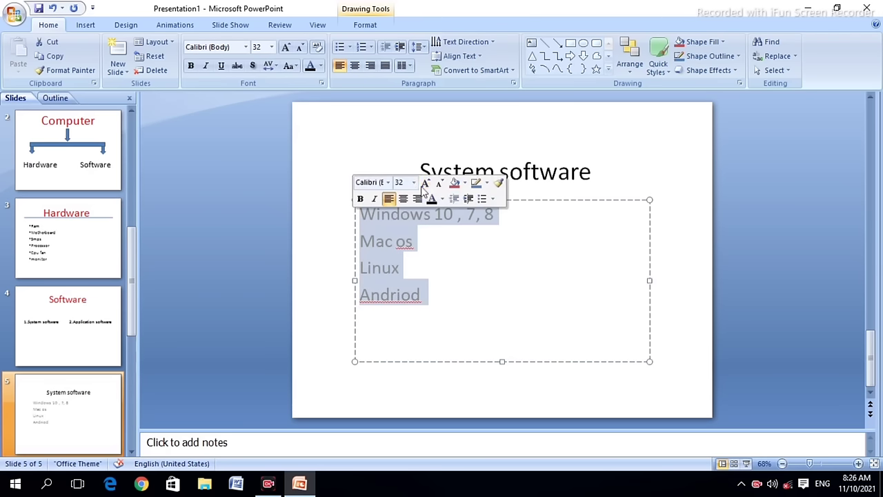
click(432, 199)
click(467, 262)
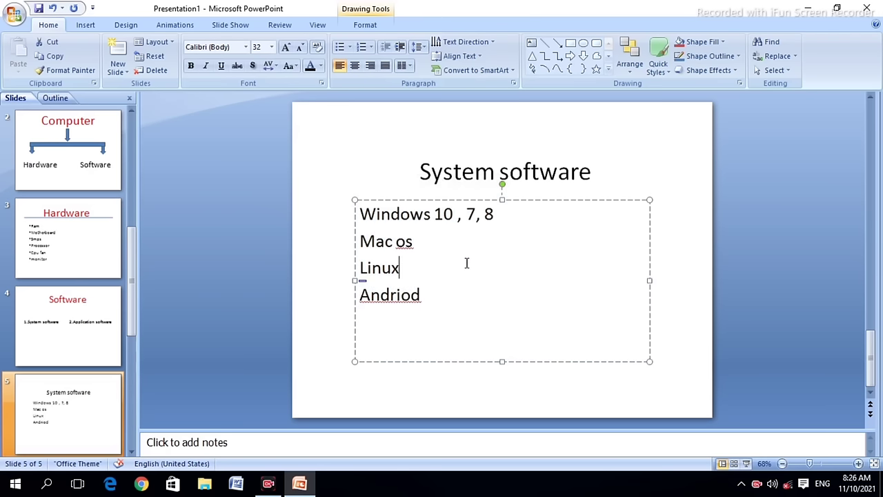
Color the 'System software' title red and grow it twice to 66 pt
click(678, 174)
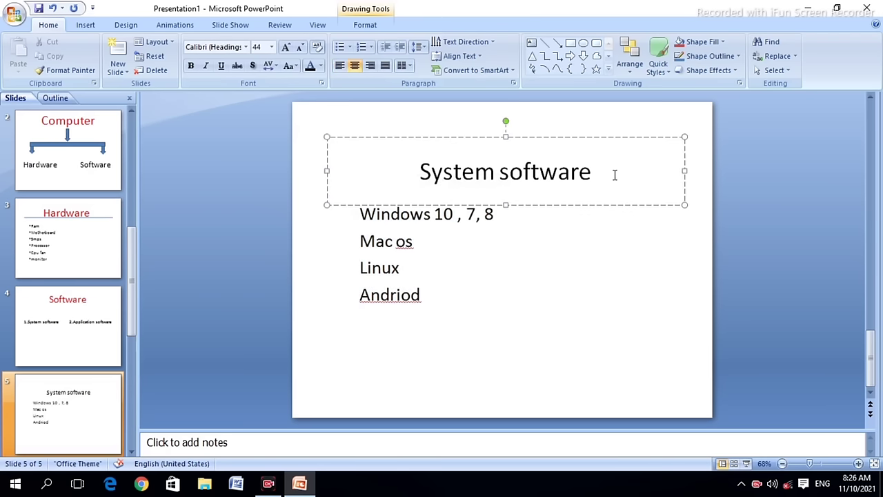
drag(614, 173, 408, 178)
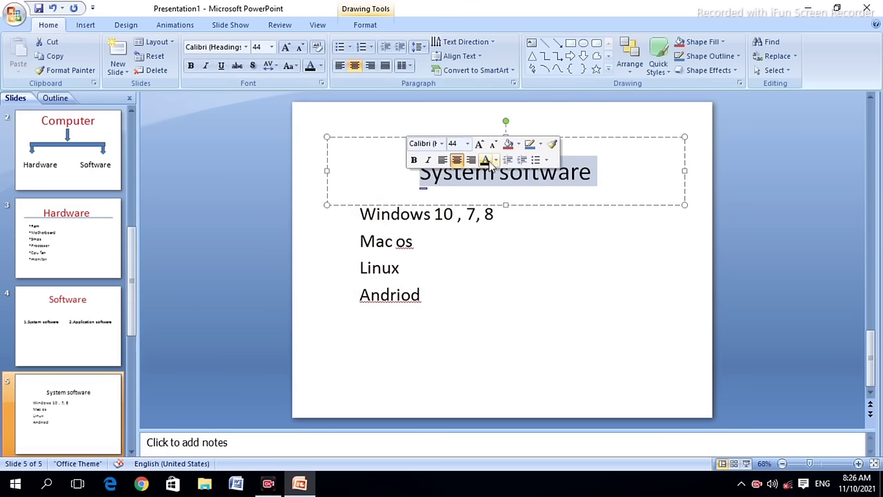
click(496, 160)
click(496, 257)
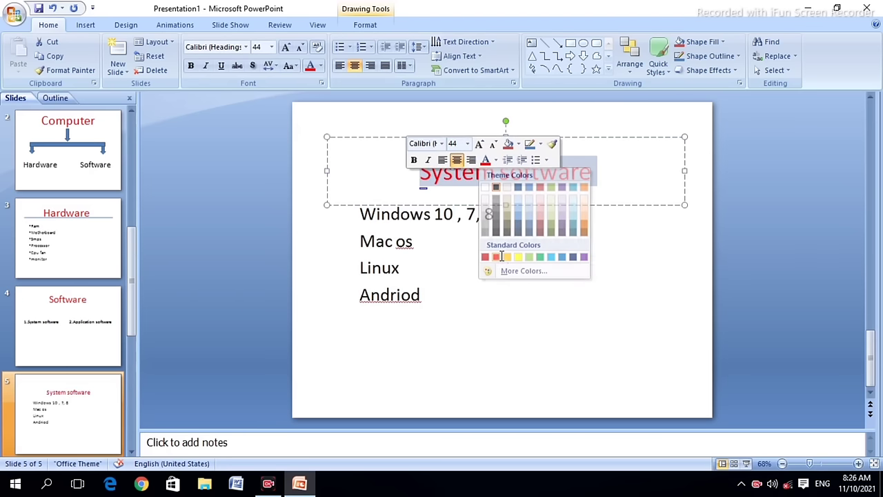
click(529, 270)
drag(591, 171, 441, 187)
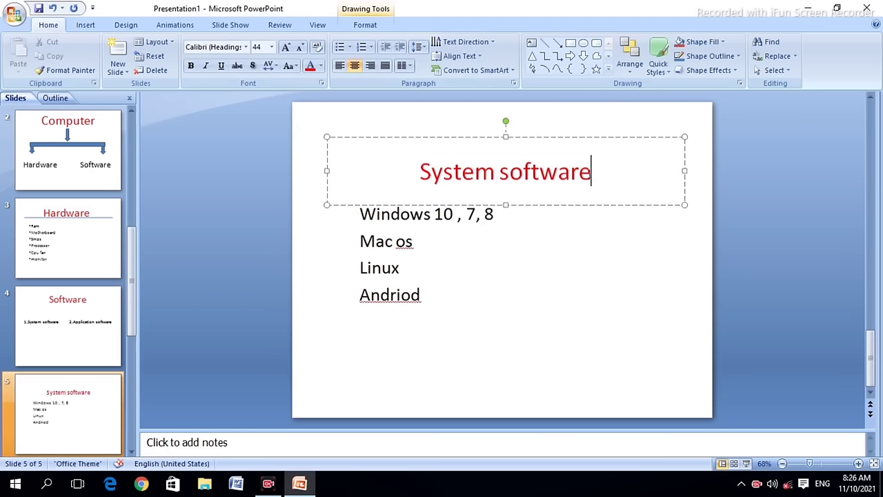
click(513, 154)
click(513, 154)
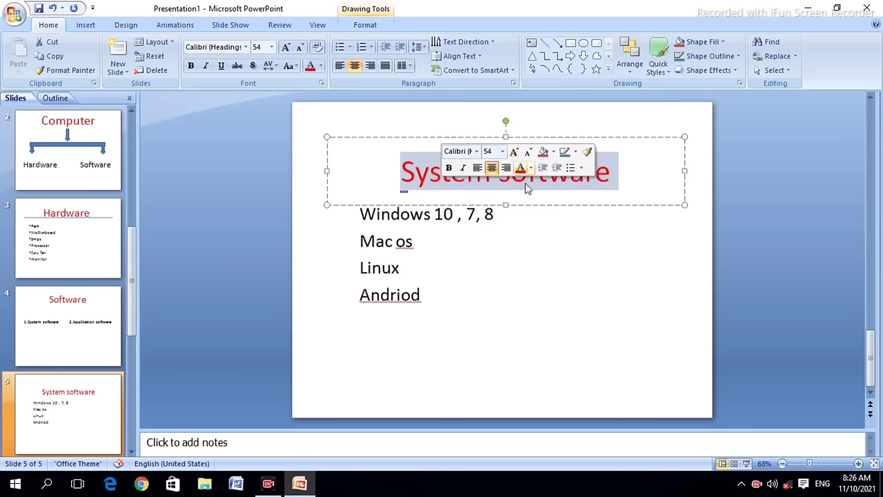
click(559, 353)
drag(624, 171, 399, 172)
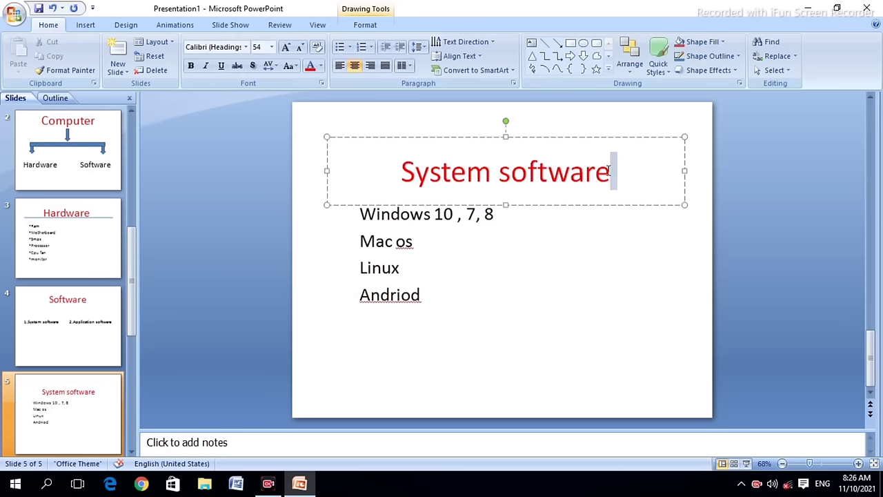
click(515, 140)
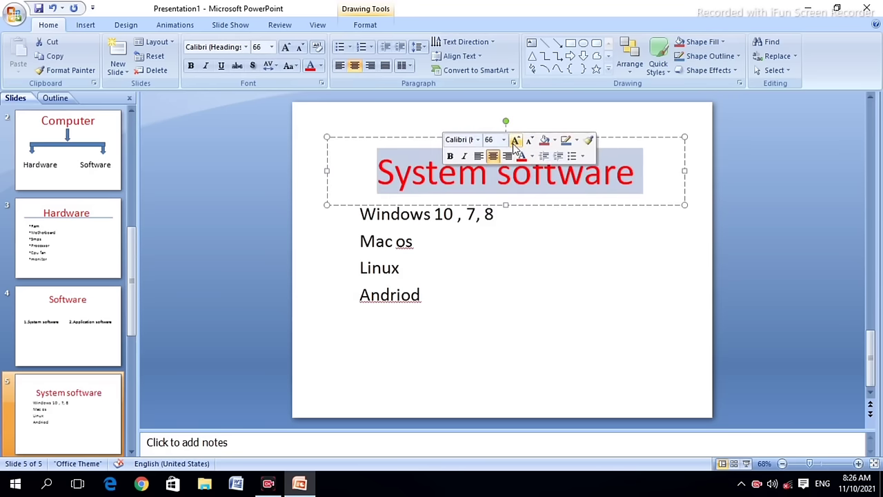
click(562, 254)
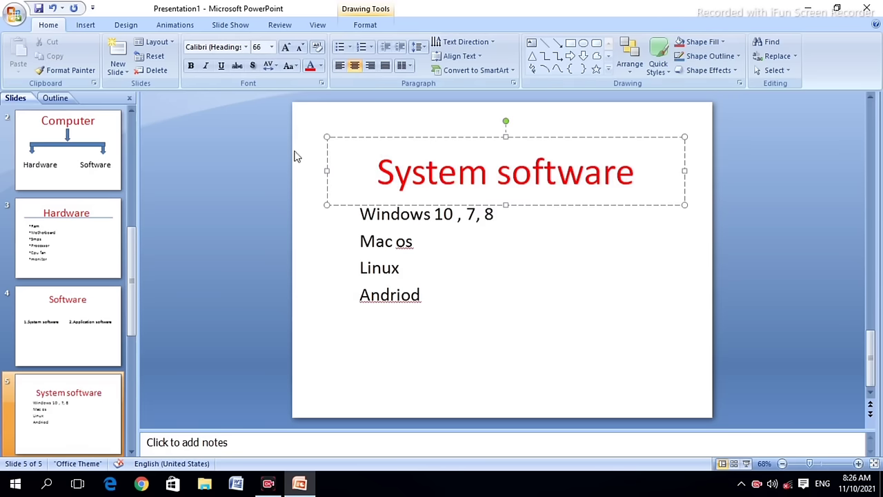
click(88, 416)
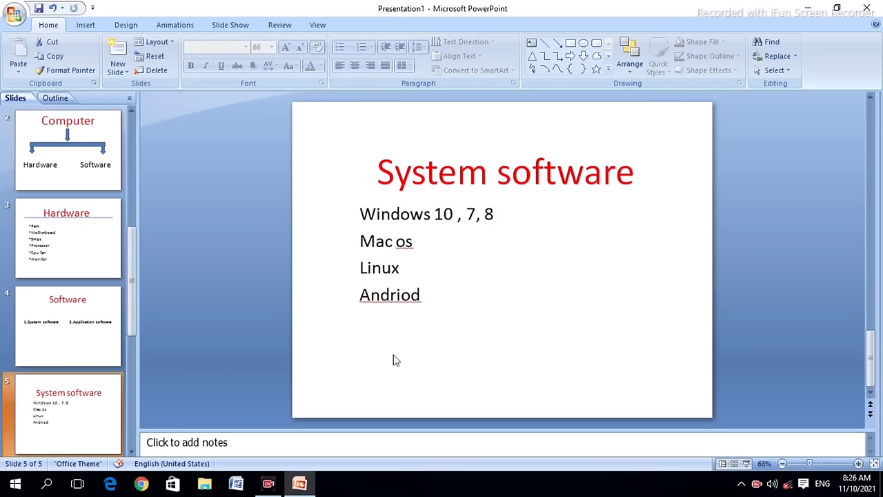
Apply bullets to all four system software lines
click(358, 214)
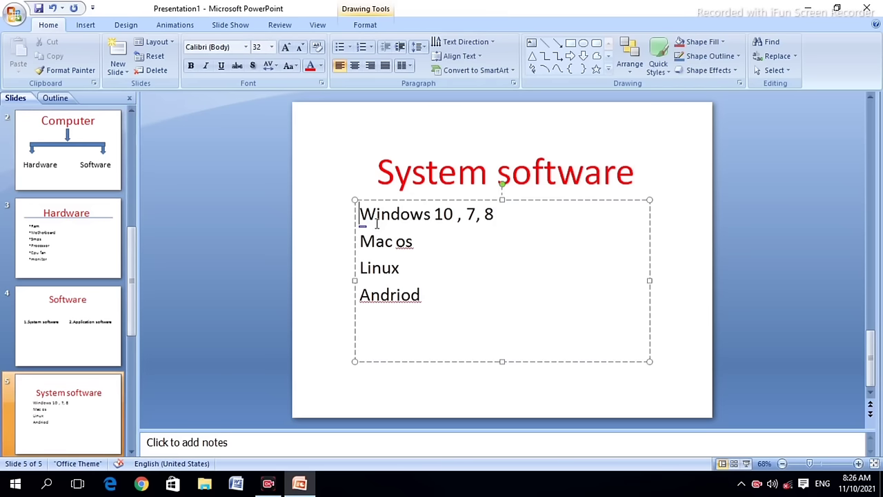
click(338, 47)
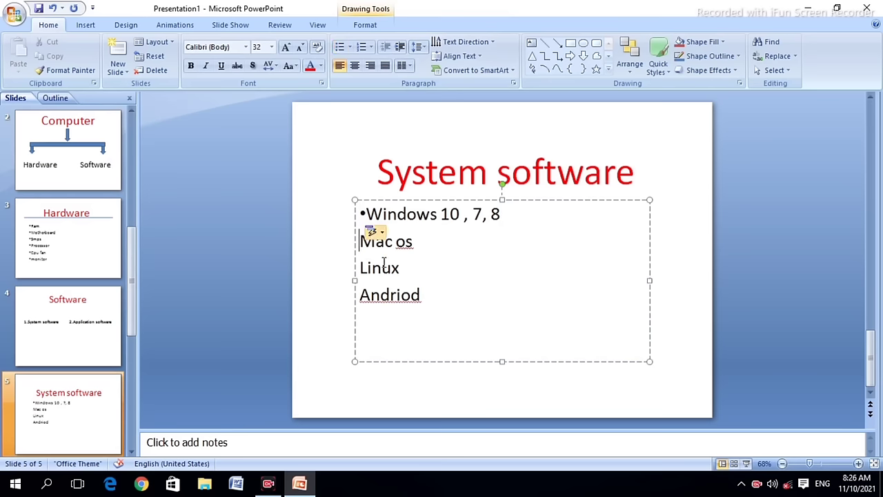
drag(429, 295, 379, 217)
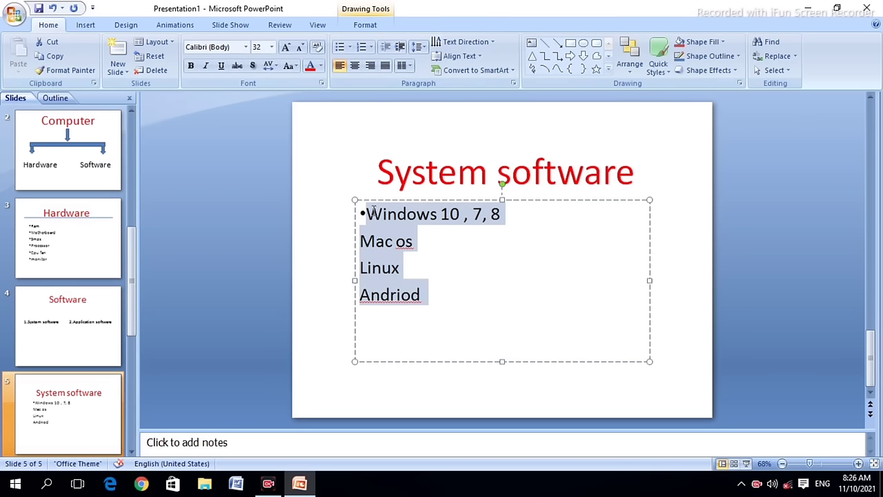
click(340, 48)
click(481, 238)
click(602, 173)
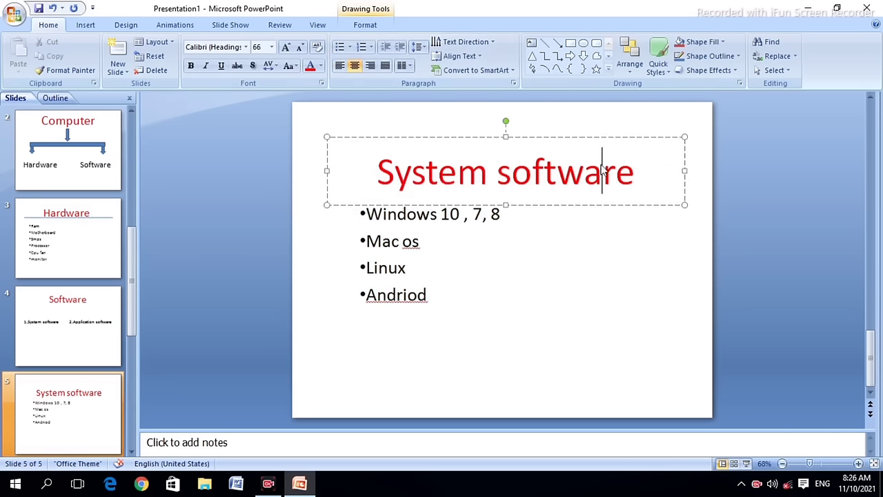
click(709, 152)
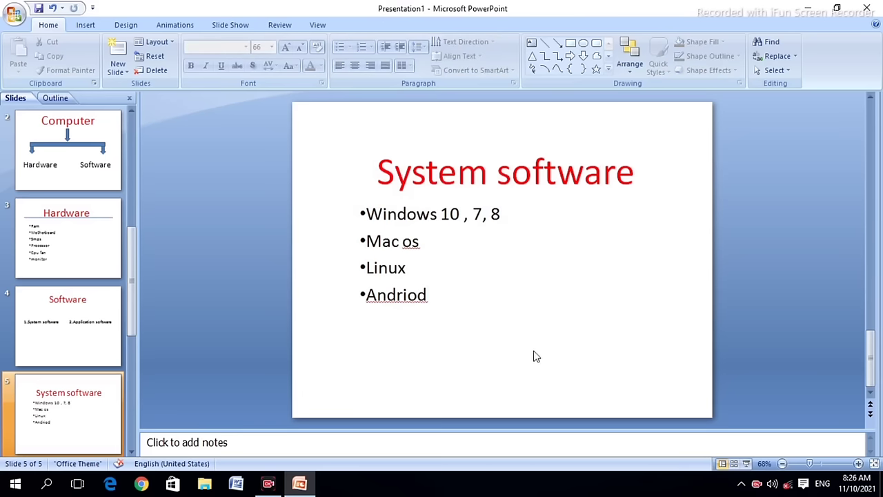
Shift the bulleted list box slightly lower on the slide
click(382, 210)
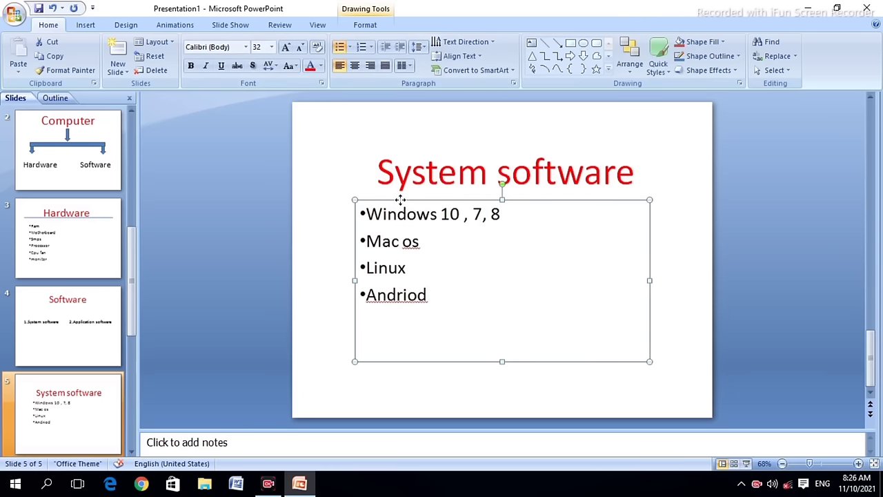
drag(400, 200, 403, 231)
click(623, 208)
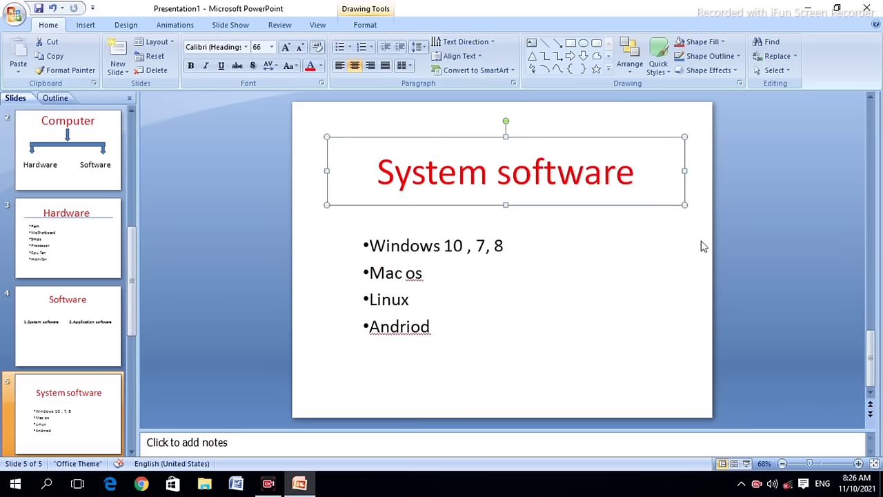
click(703, 243)
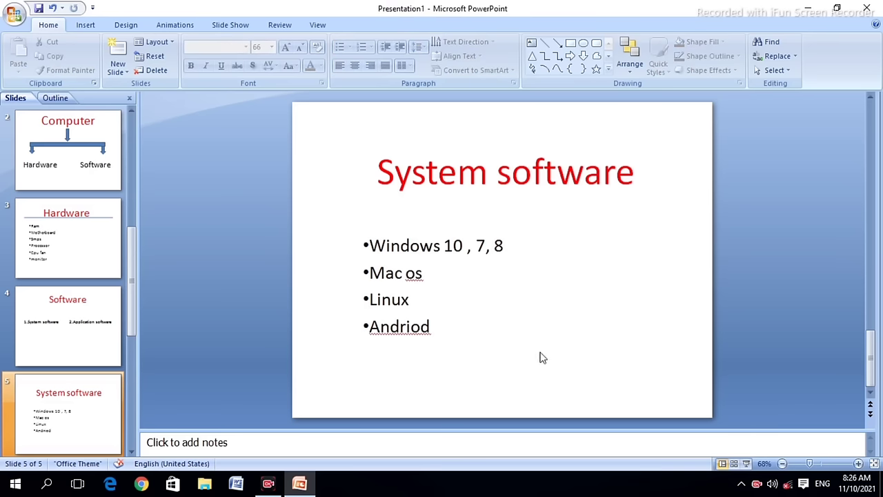
Add a sixth Title Slide titled 'Application software', correcting the typos
click(117, 69)
click(168, 127)
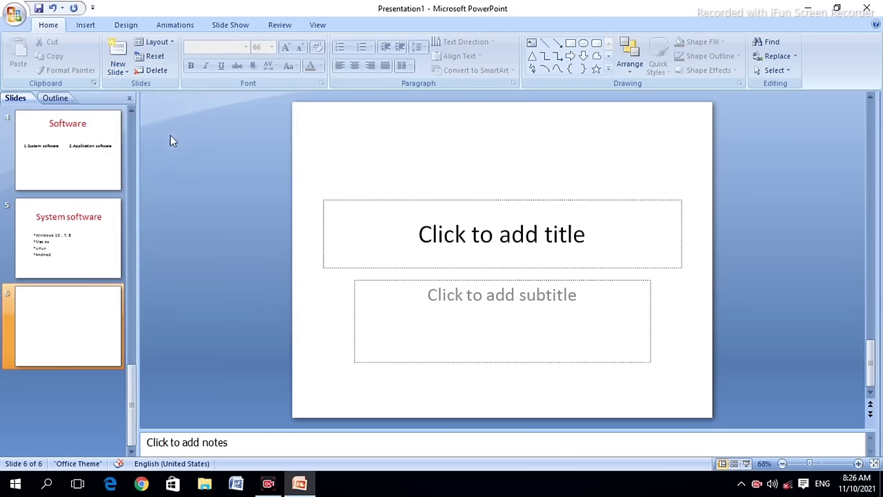
click(535, 254)
text(a)
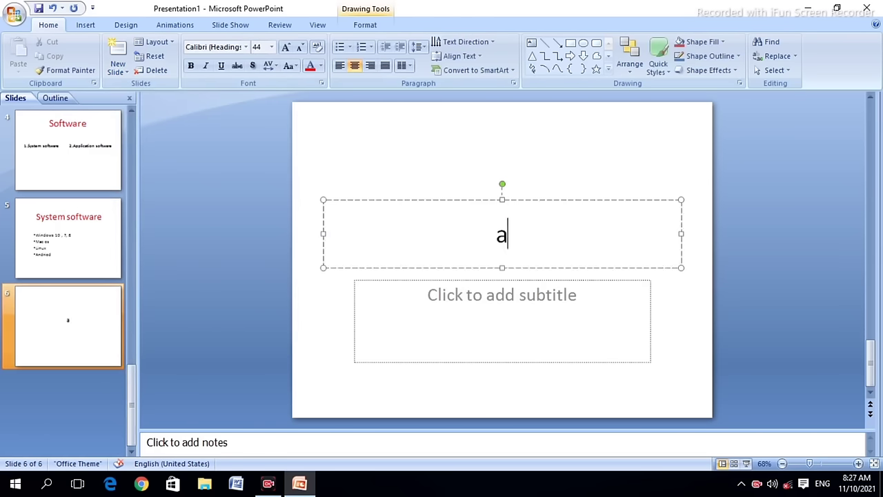
text(ppli)
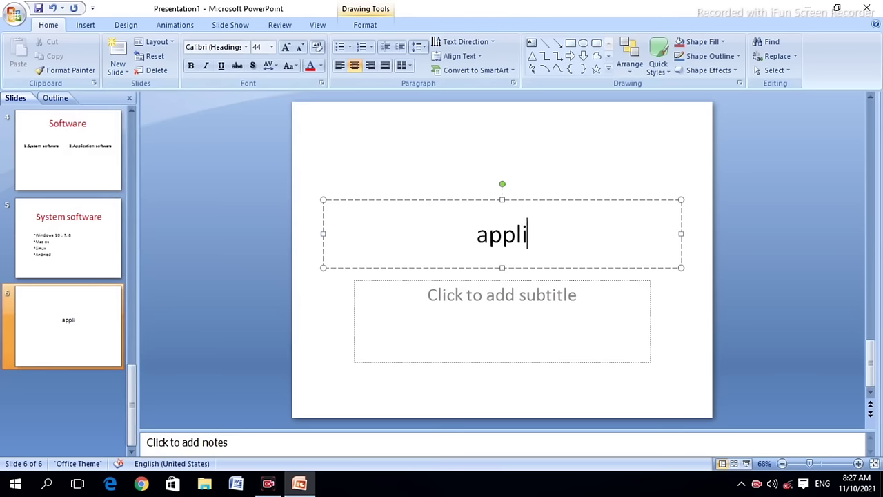
text(x)
key(BackSpace)
text(cat)
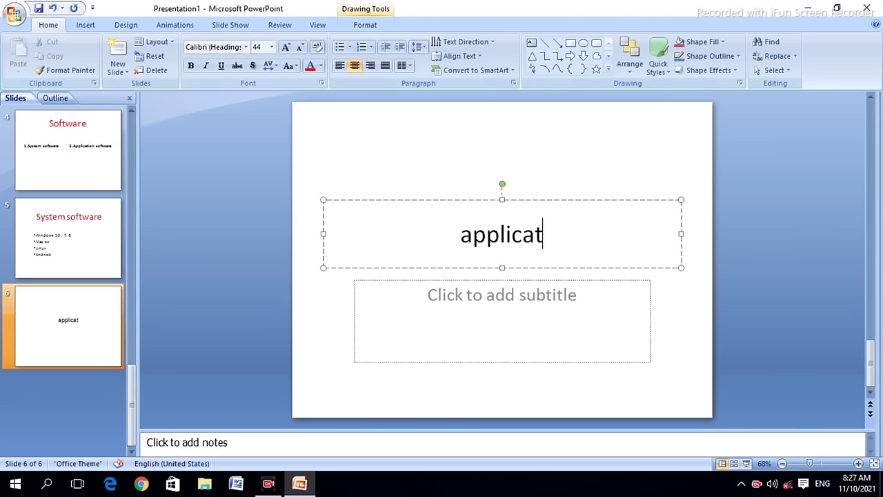
text(ion )
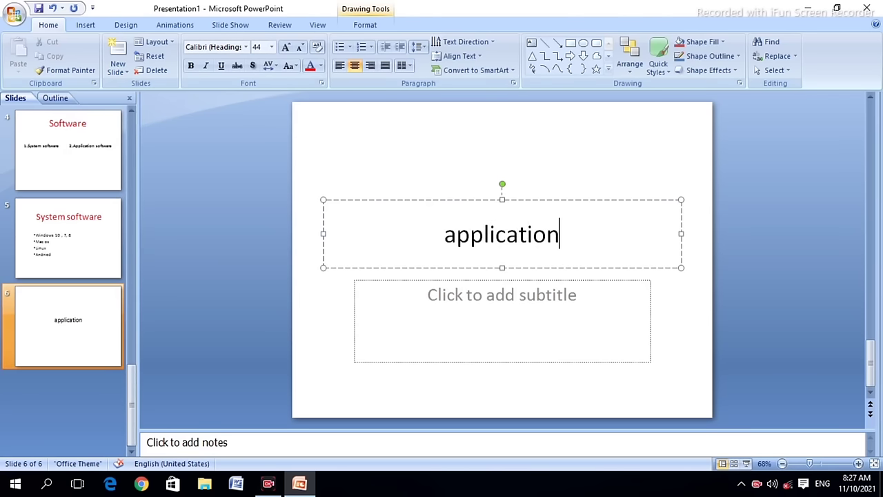
text(sof)
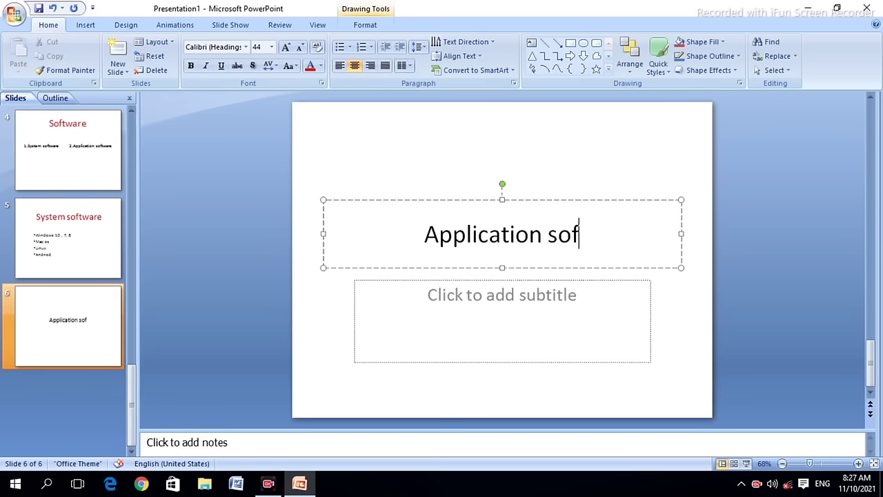
text(ware)
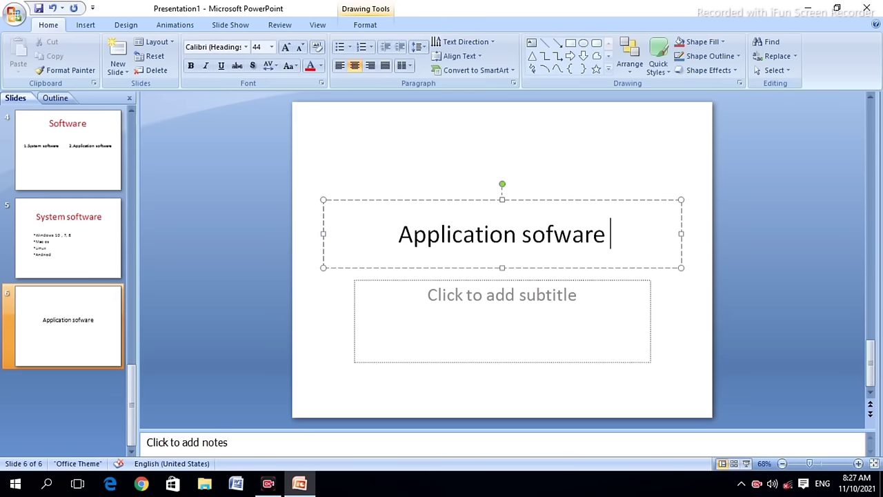
click(556, 235)
text(t)
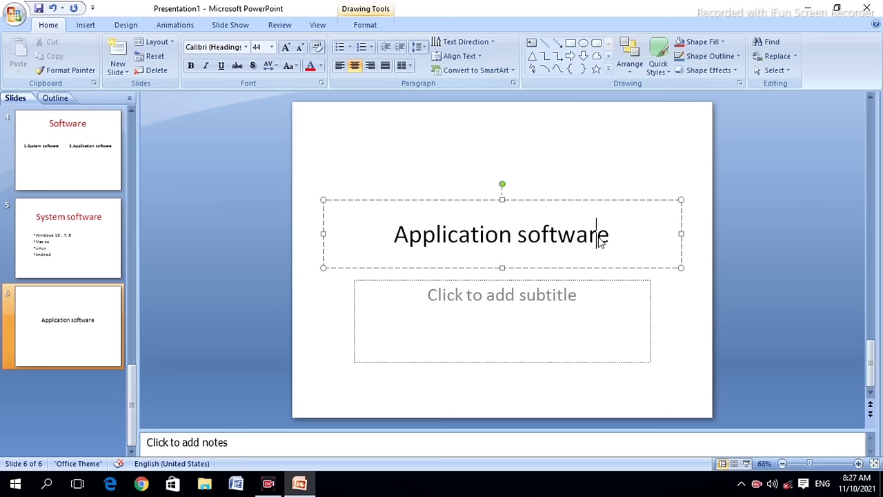
Move the title to the top, enlarge the subtitle box upward, and turn on bullets
drag(463, 200, 457, 132)
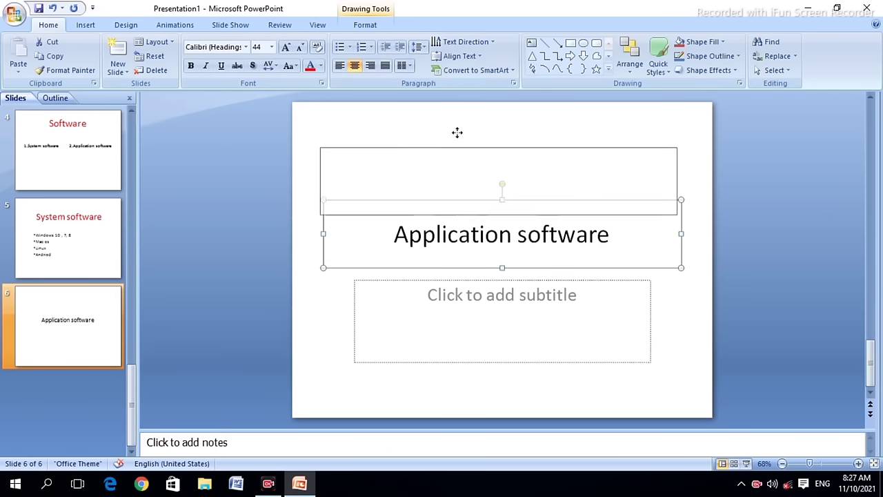
click(502, 286)
mouse_move(502, 281)
mouse_down()
mouse_move(500, 179)
mouse_move(503, 216)
mouse_up()
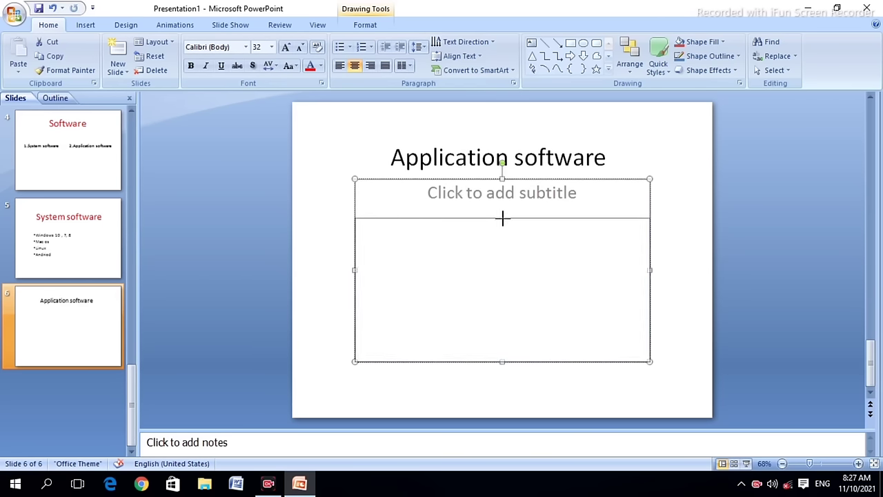
click(395, 238)
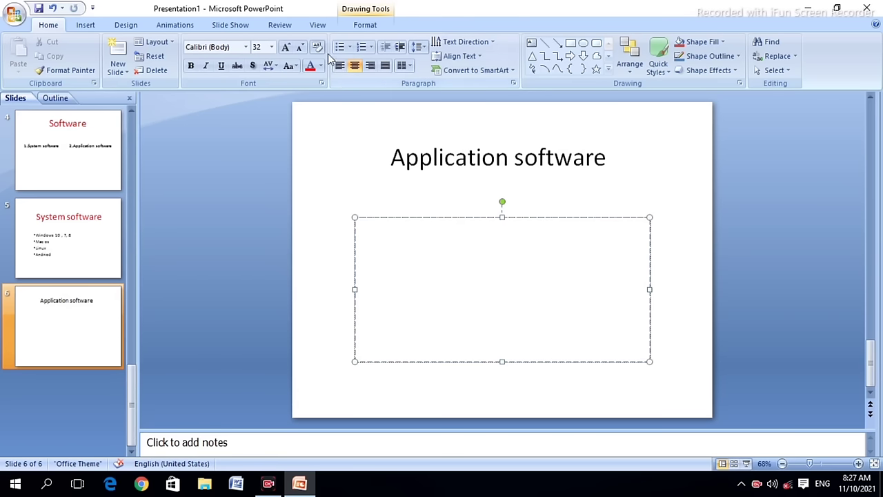
click(349, 46)
click(423, 82)
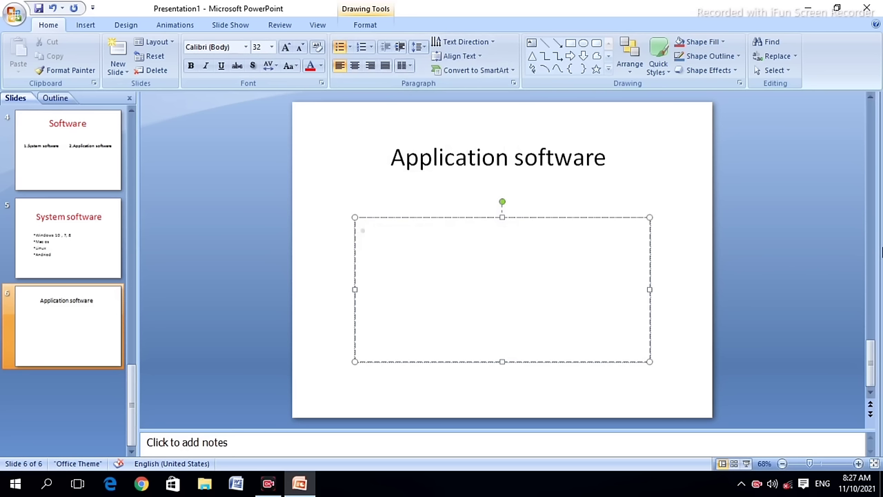
Type the bullets Ms office, Google crome, Photoshop and Opera on separate lines
text(Ms)
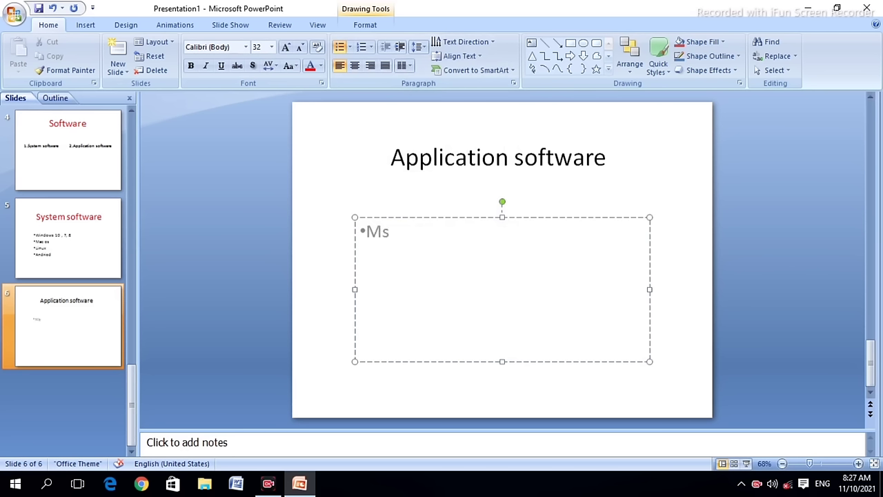
text( off)
text(ice)
text(go)
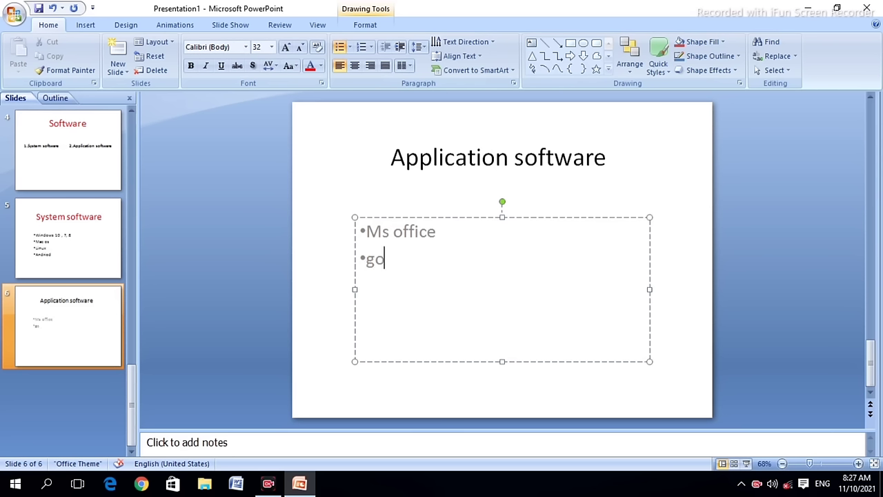
text(og)
text(le cro)
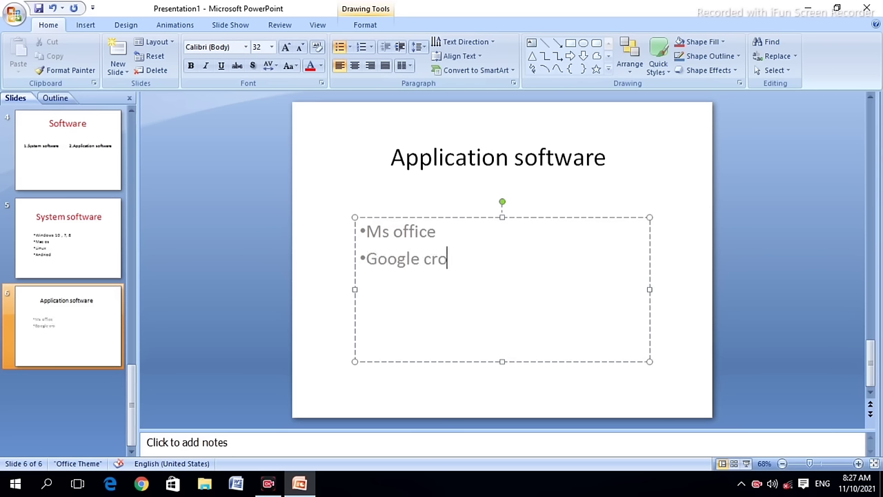
text(me)
key(Return)
text(ph)
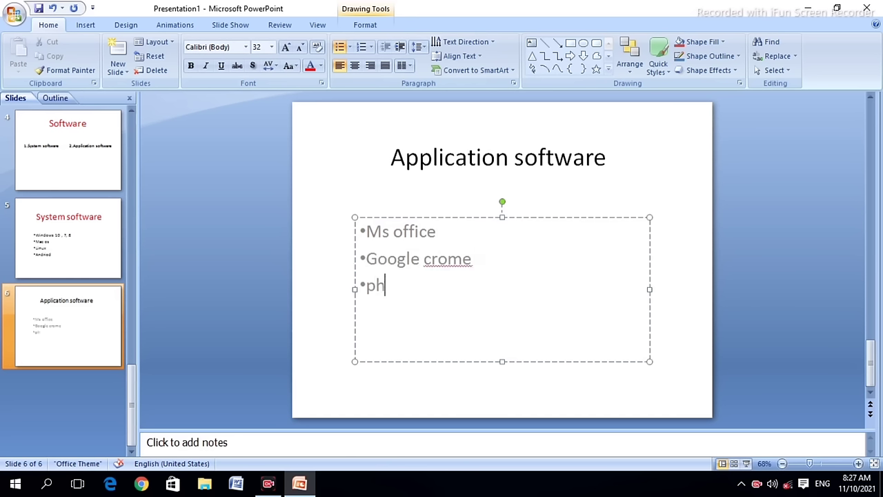
text(otos)
text(ho)
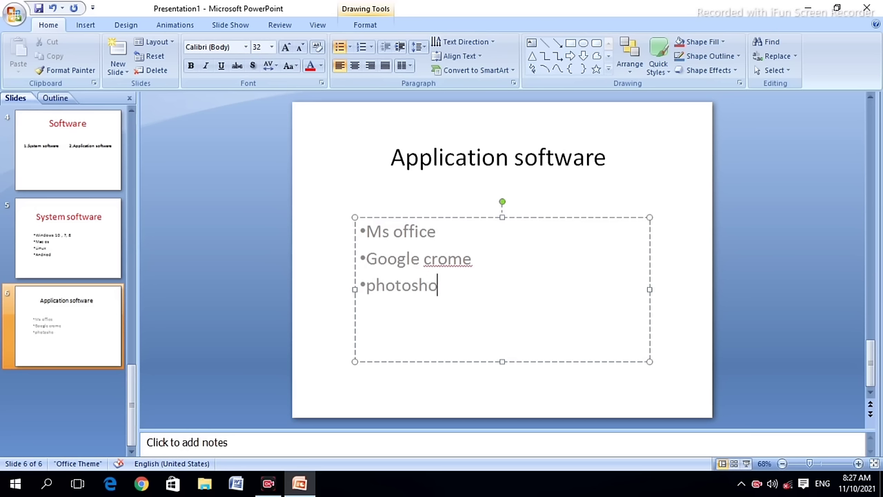
text(p)
key(Return)
text(opera)
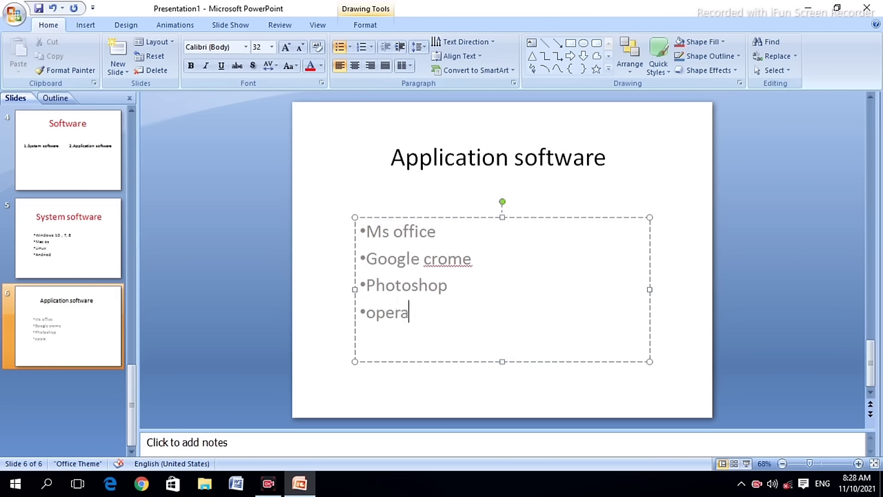
key(Return)
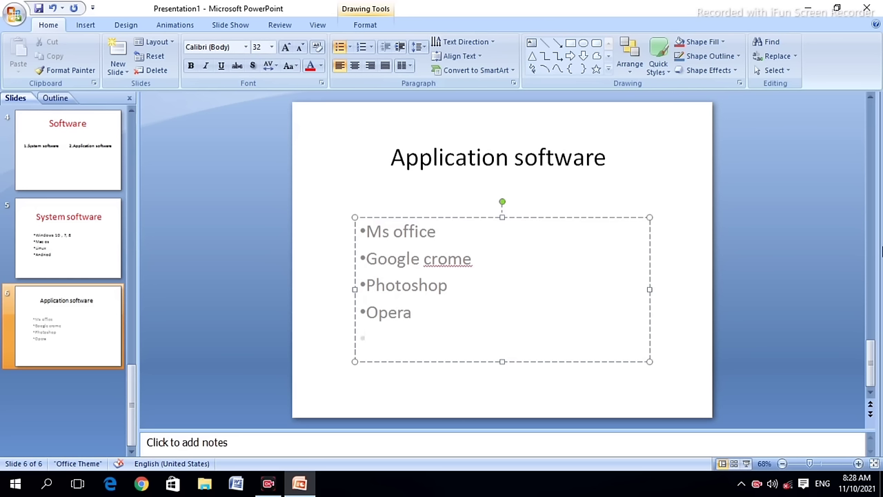
Make the four application list entries bold with black text
mouse_move(422, 327)
mouse_down()
mouse_move(361, 254)
mouse_move(356, 231)
mouse_up()
click(364, 217)
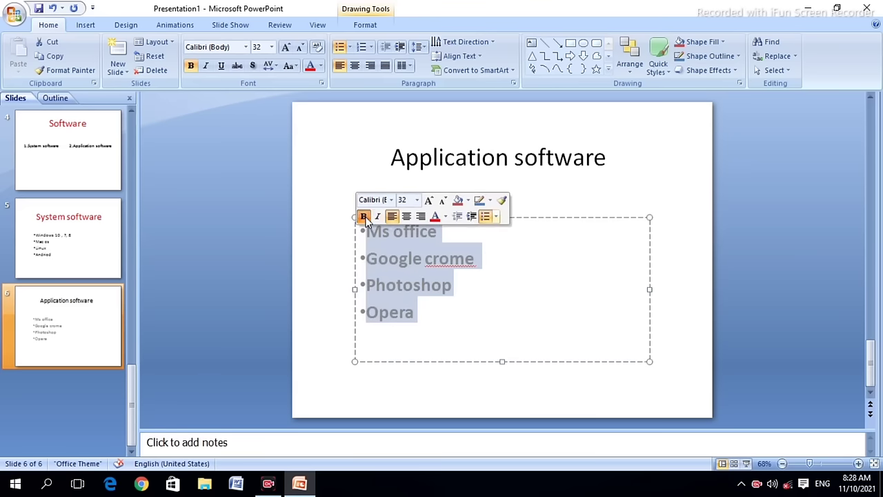
click(445, 219)
click(446, 296)
click(519, 325)
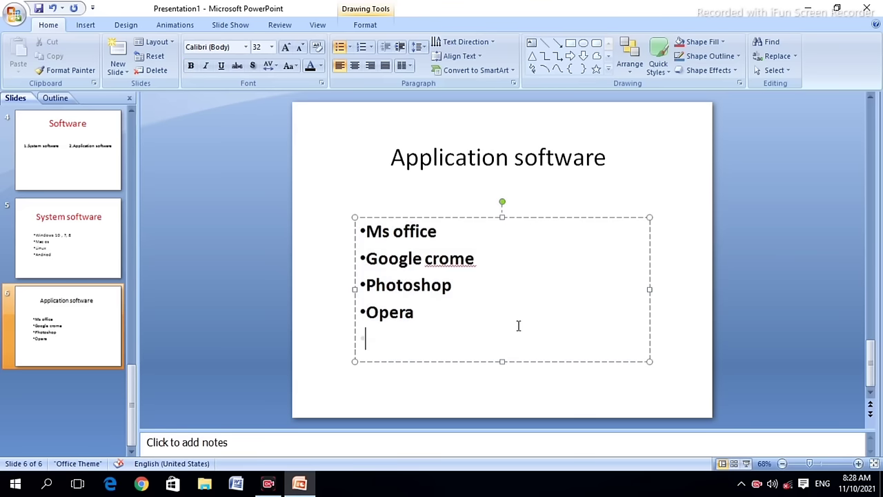
Colour the 'Application software' title red and grow its font two steps
click(623, 176)
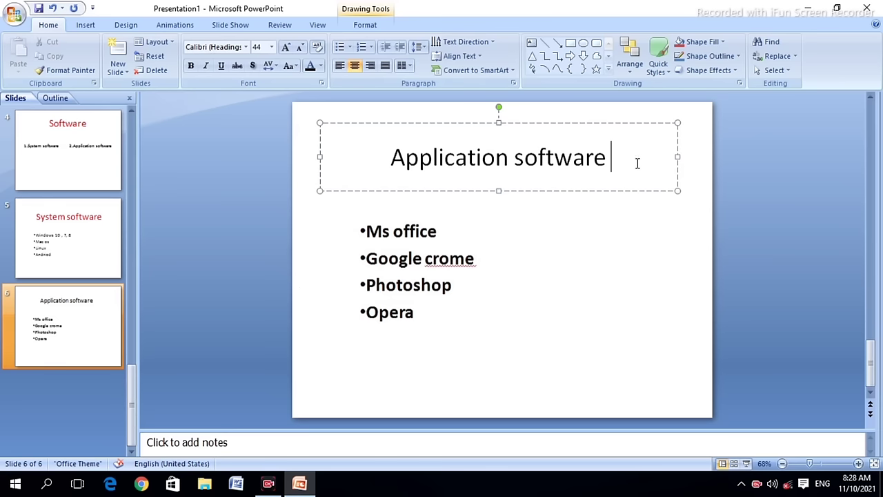
drag(574, 162, 403, 162)
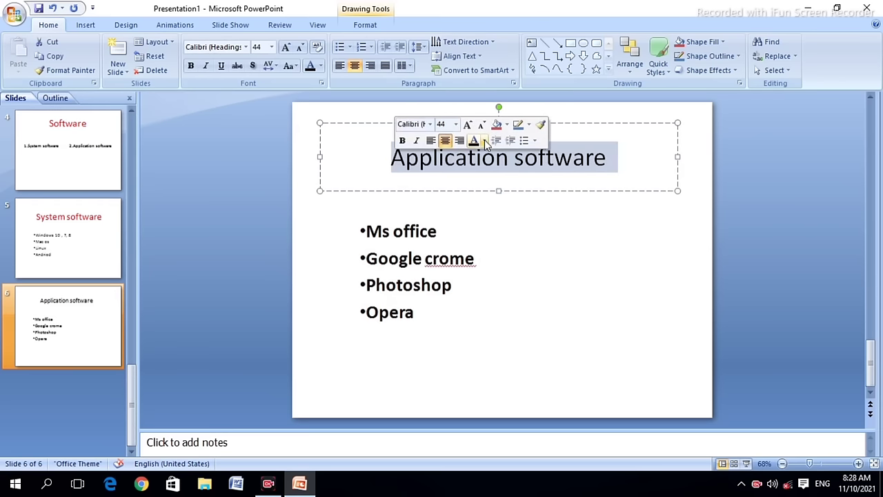
click(486, 140)
click(481, 235)
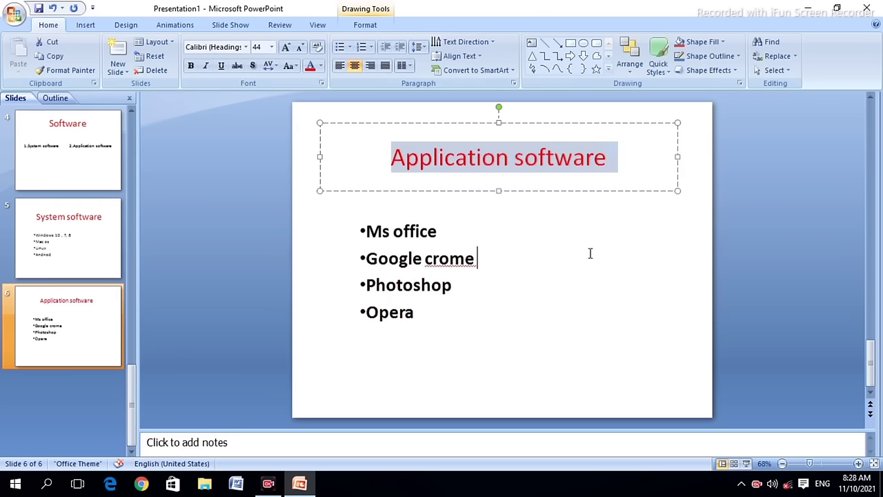
click(590, 254)
drag(614, 158, 325, 156)
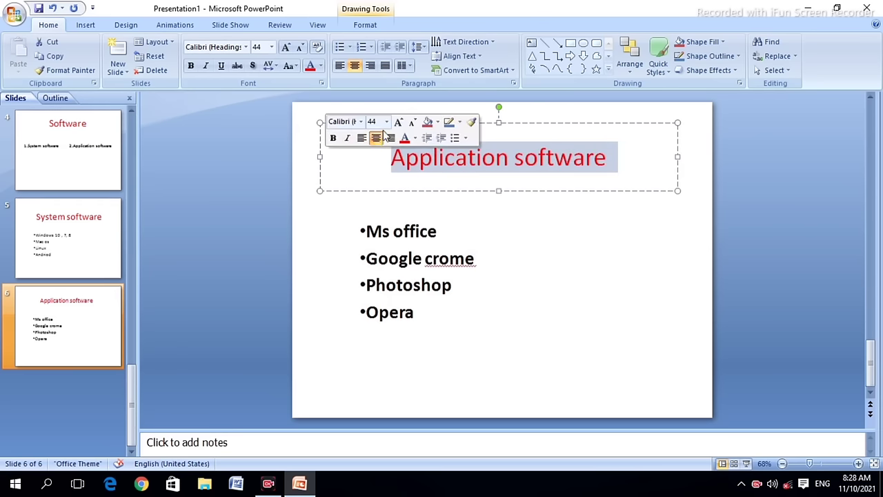
click(398, 121)
click(398, 121)
click(648, 256)
click(748, 205)
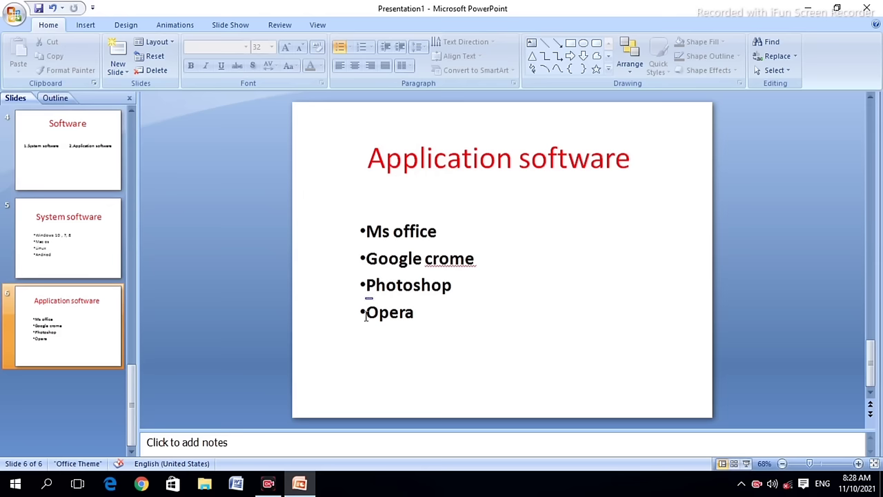
Add a new Title Slide and type 'Thank you' as its title
click(119, 72)
click(132, 118)
click(498, 259)
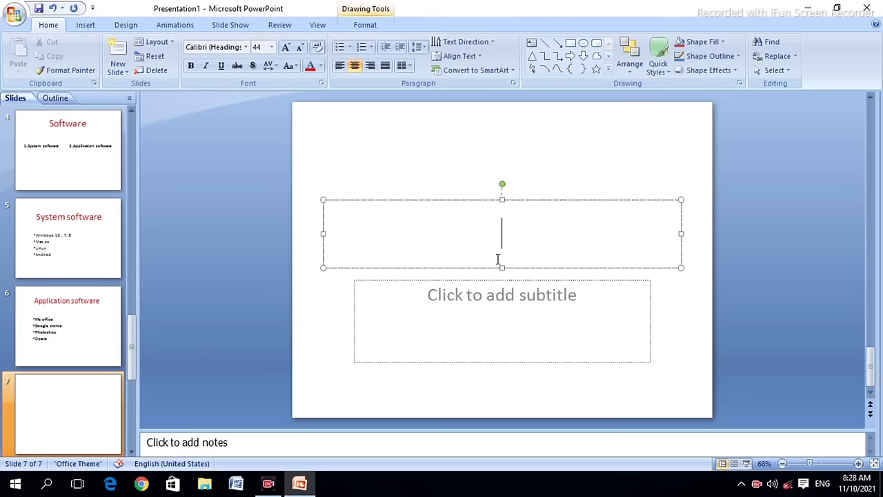
text(th)
text(ak)
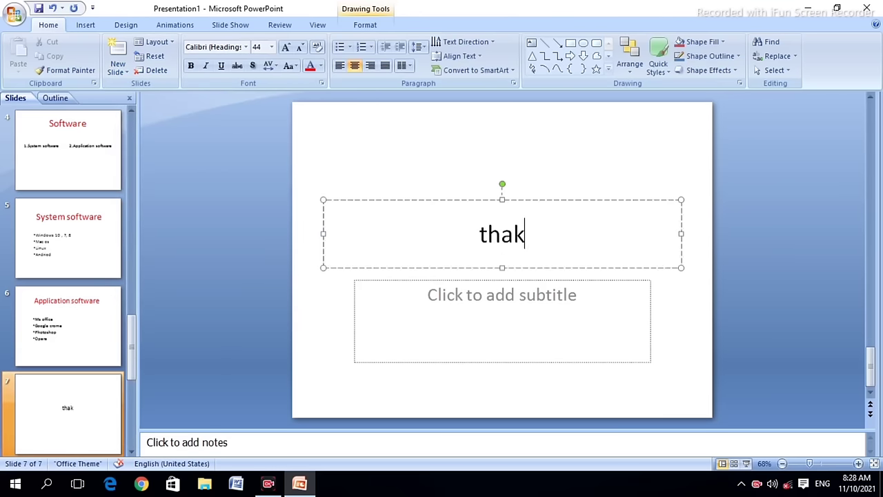
key(BackSpace)
text(nk )
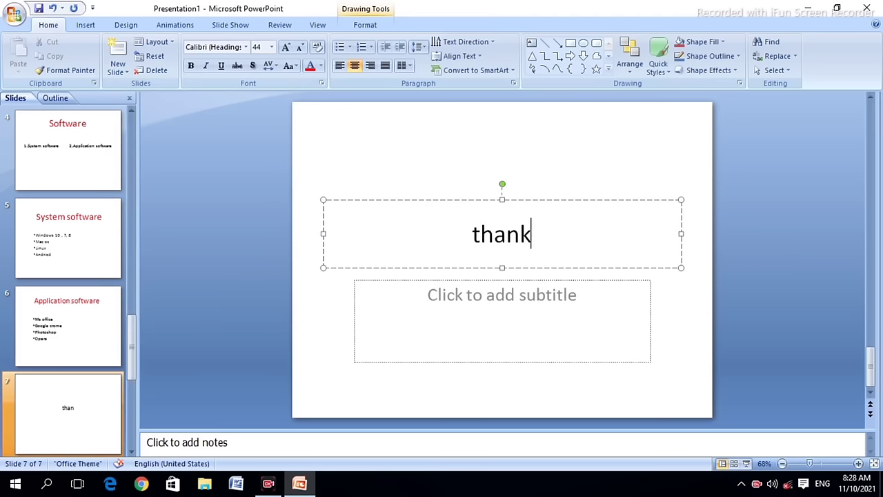
text(you)
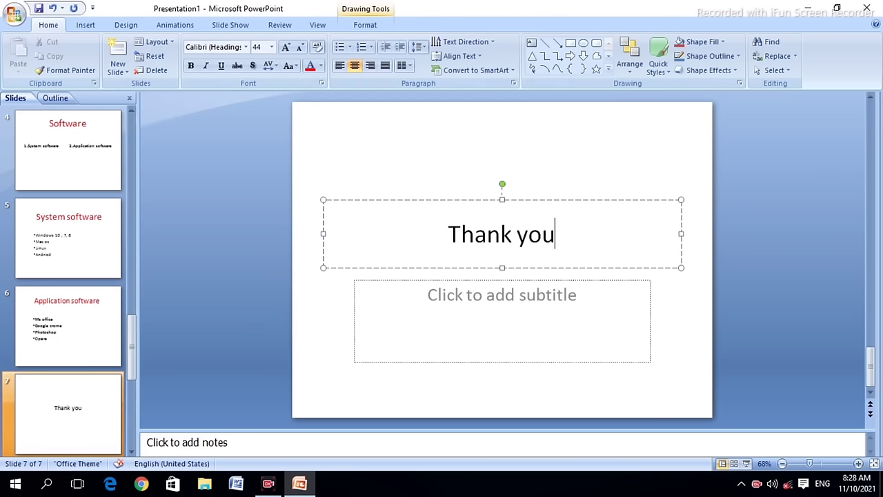
click(546, 181)
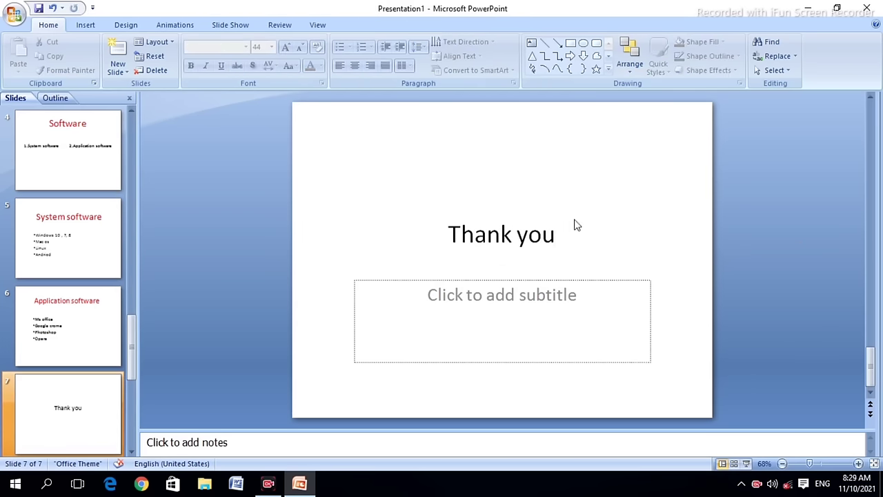
Enlarge the 'Thank you' title to 72 pt, then return to the first slide
drag(571, 235, 393, 235)
drag(572, 233, 479, 152)
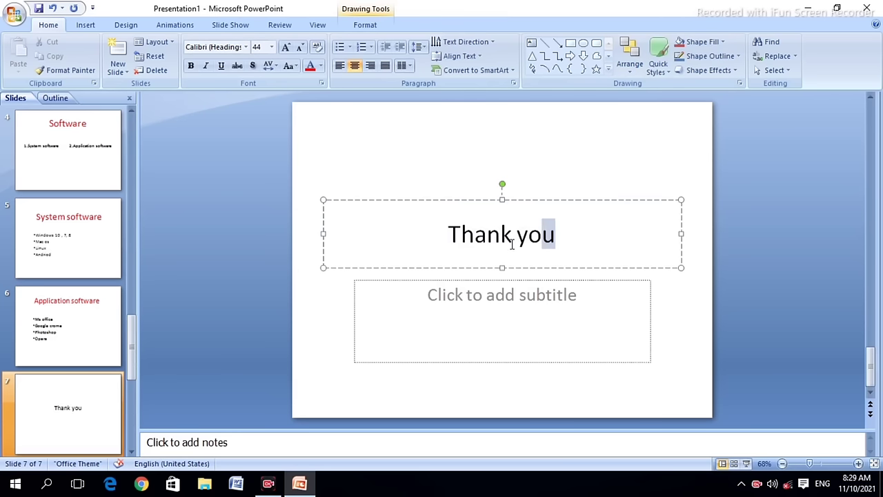
click(438, 202)
click(439, 202)
click(438, 202)
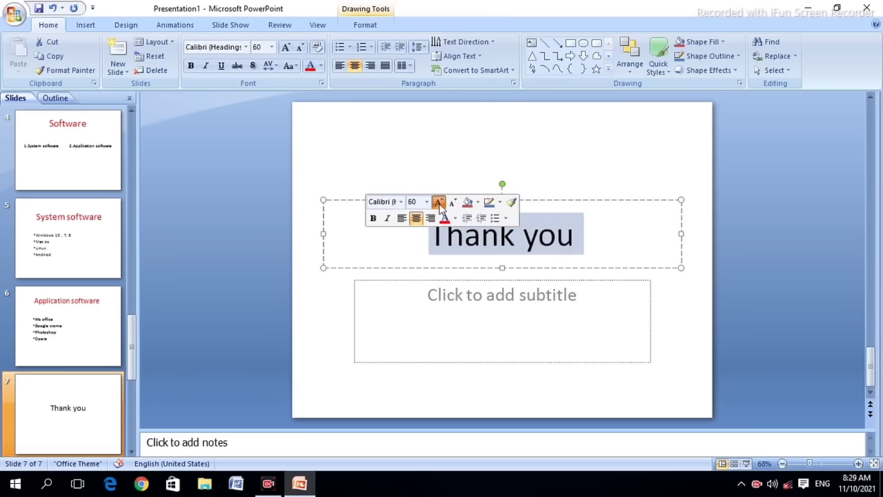
click(438, 202)
click(438, 202)
click(351, 200)
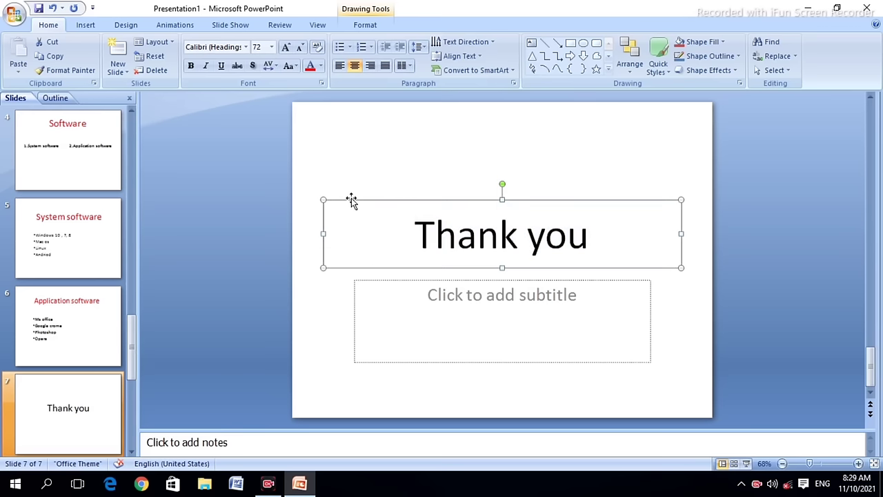
click(135, 125)
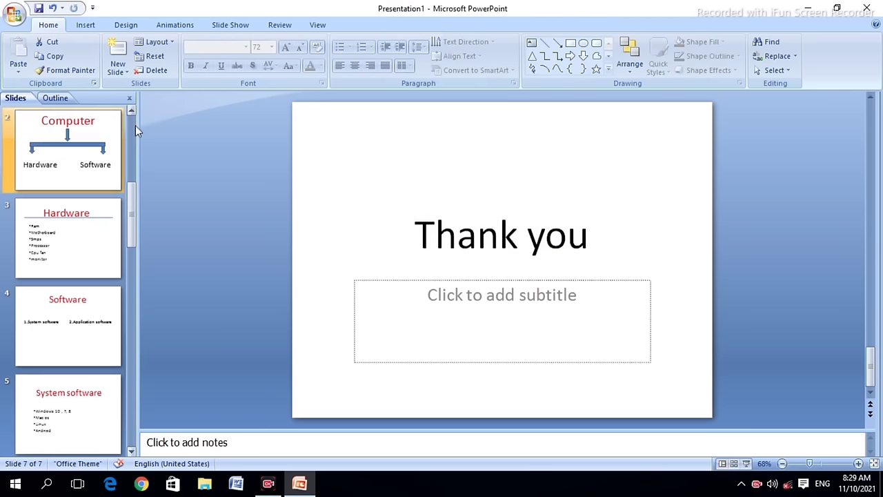
click(134, 124)
click(104, 126)
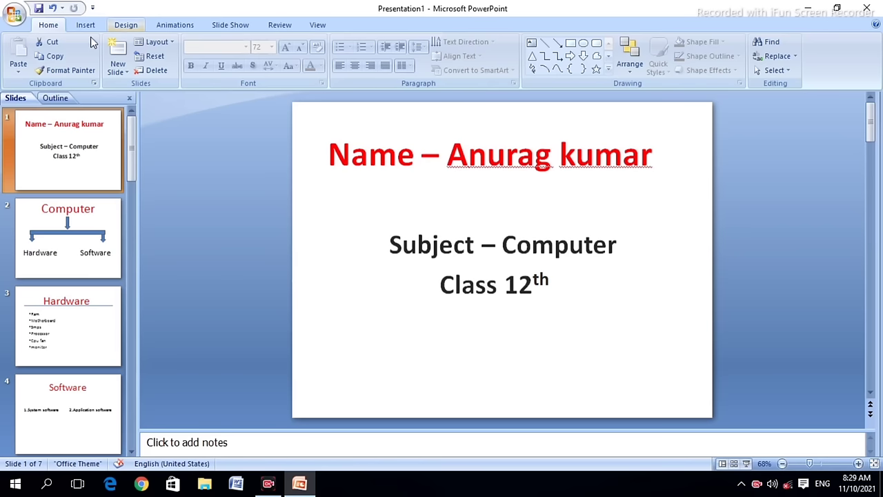
Give the title slide and the Computer slide a transition at Slow speed
click(178, 30)
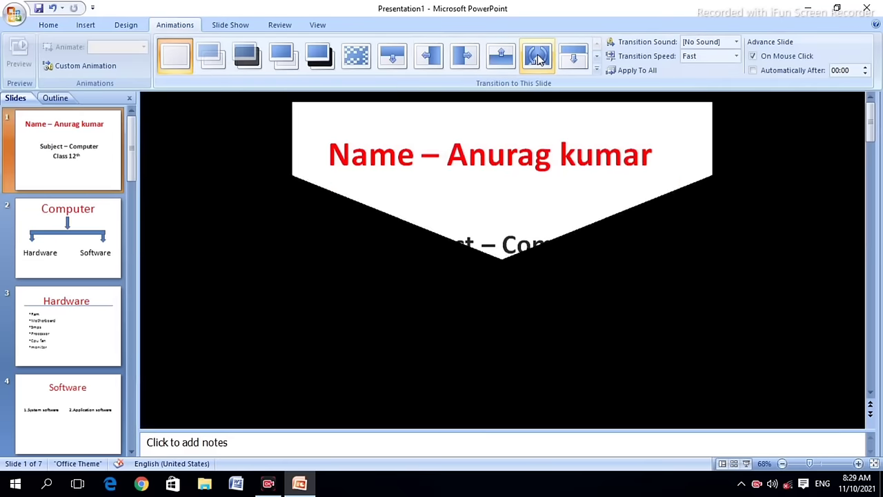
click(539, 59)
click(697, 56)
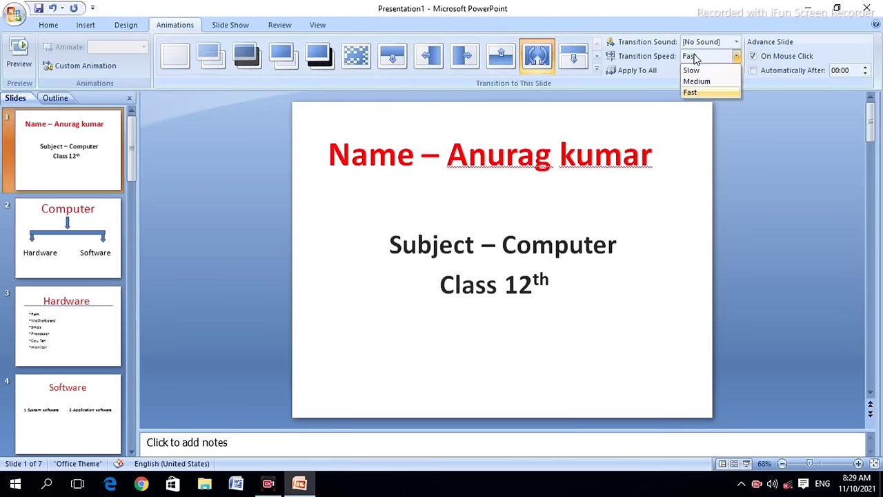
click(692, 70)
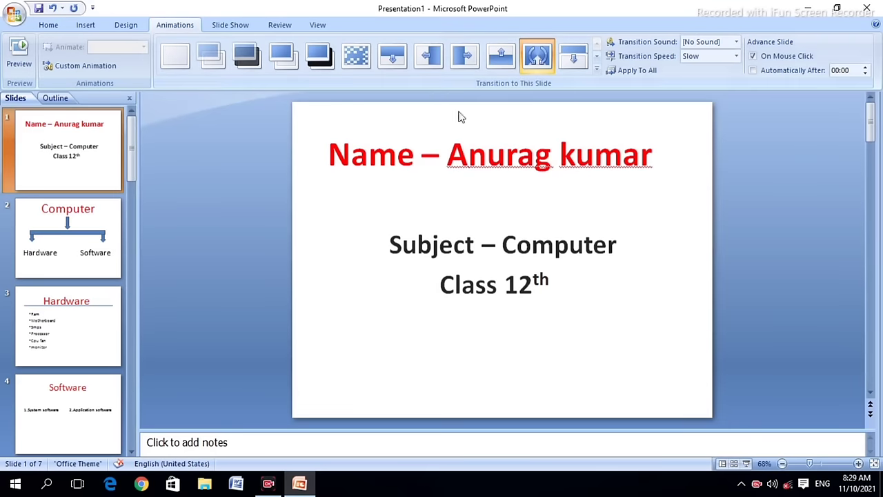
click(109, 234)
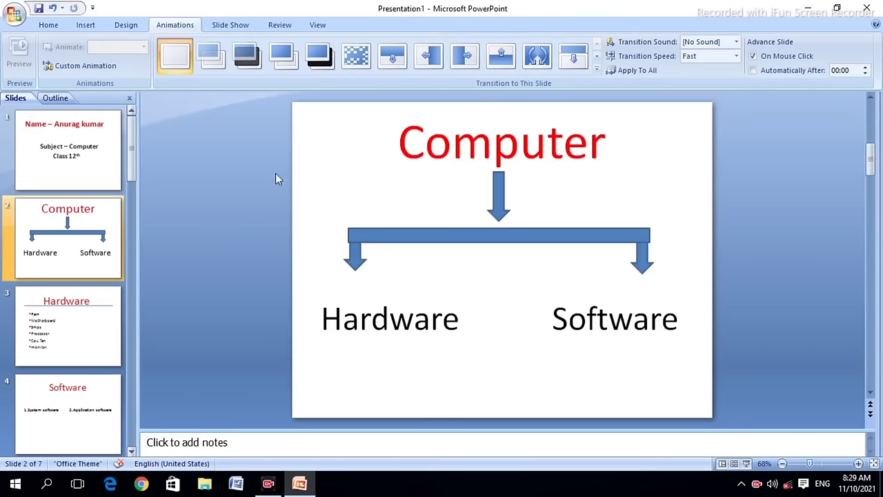
click(536, 56)
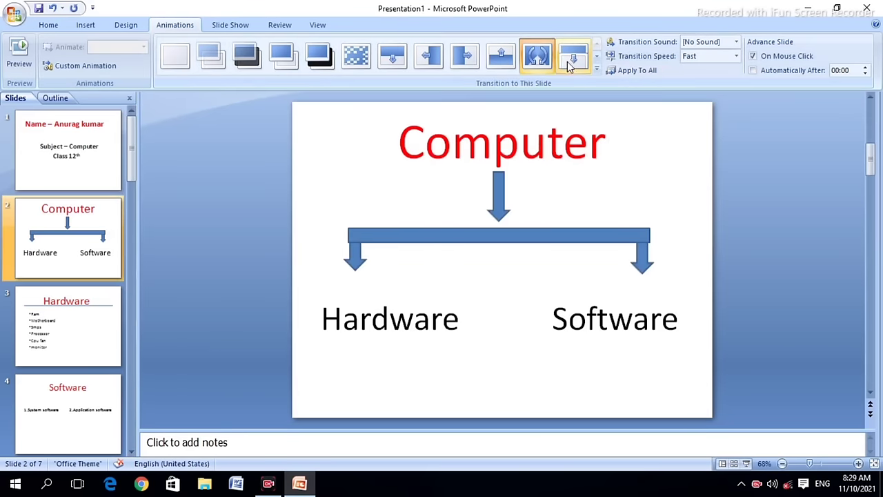
click(569, 60)
click(725, 57)
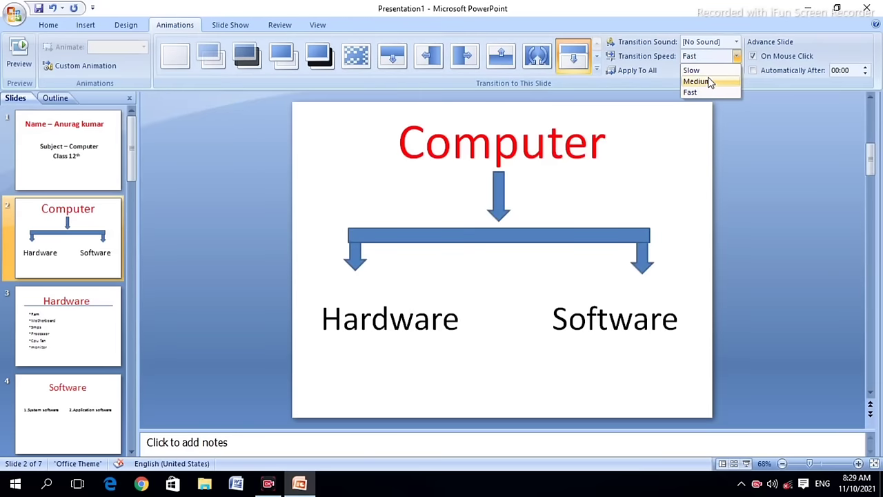
click(707, 81)
click(715, 57)
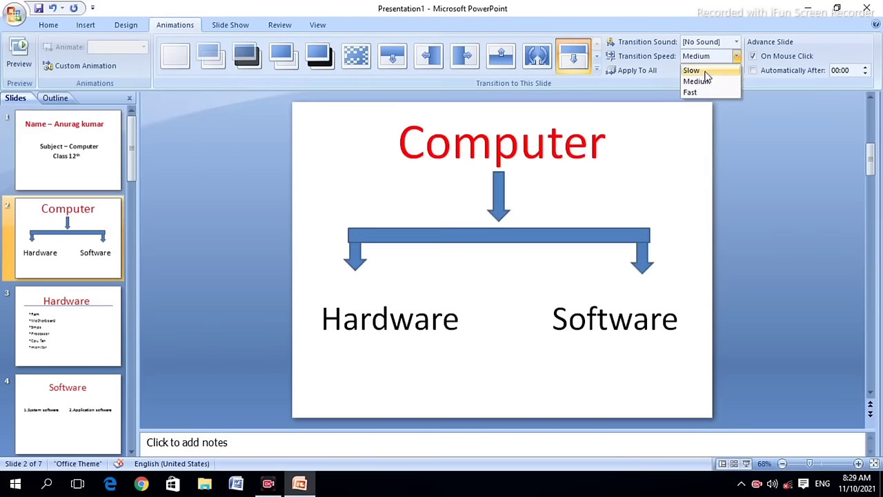
click(692, 70)
Apply Slow-speed transitions to the Hardware and Software slides
click(696, 82)
click(96, 320)
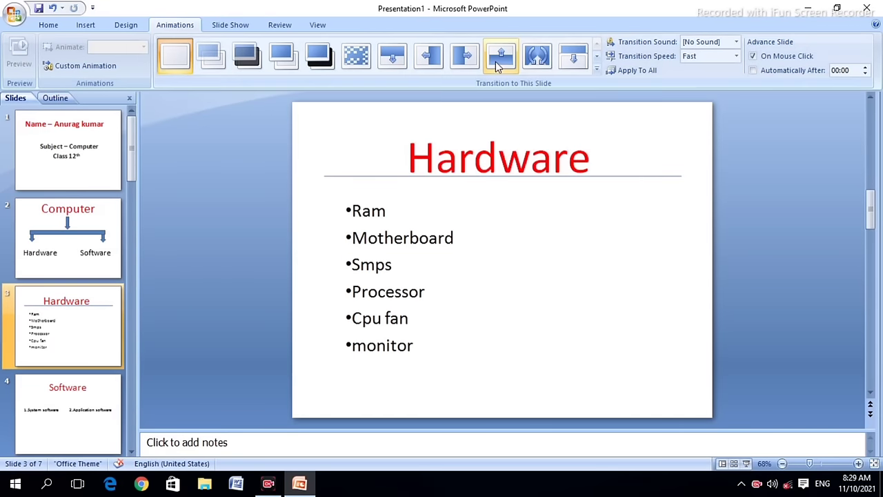
click(464, 56)
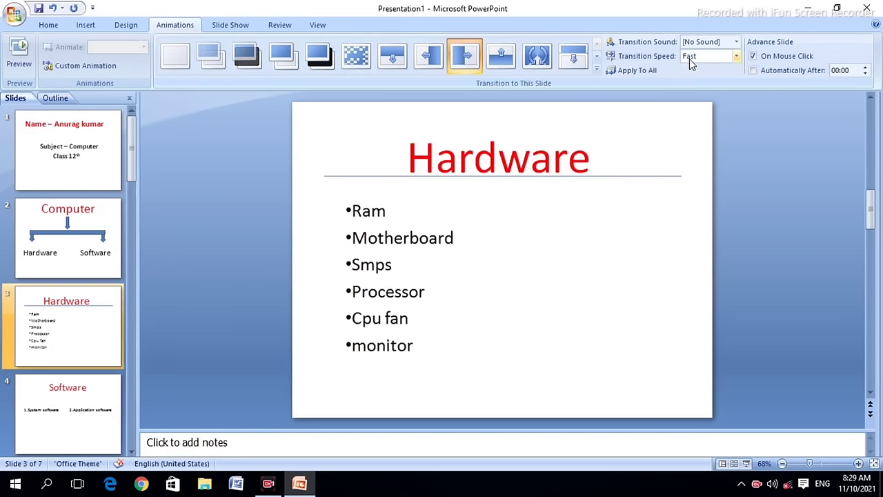
click(690, 58)
click(690, 72)
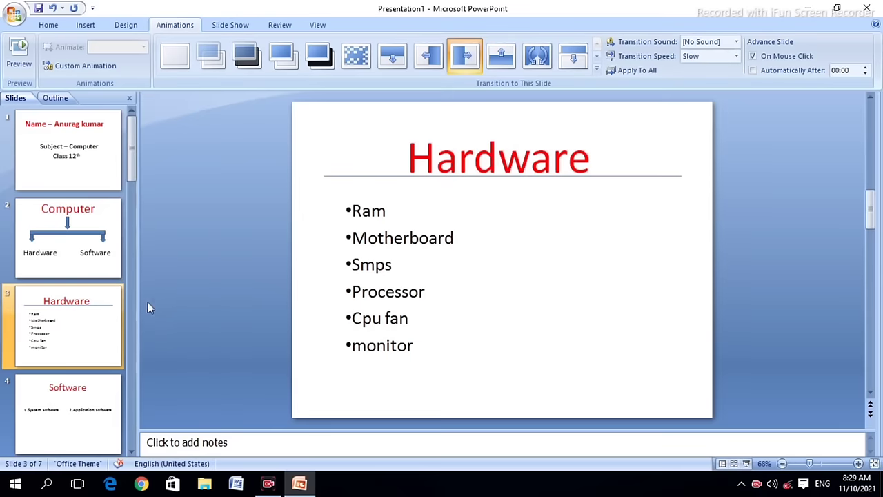
click(96, 391)
click(709, 58)
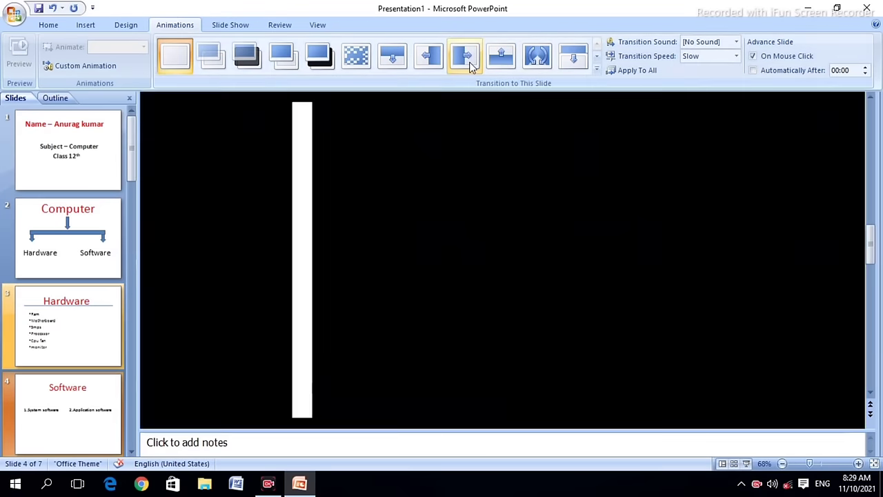
click(469, 64)
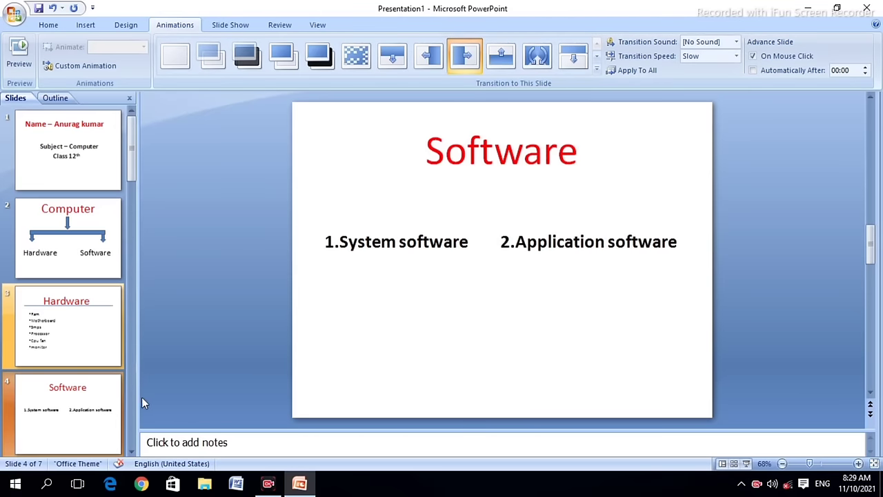
Apply Slow-speed transitions to the System software and Application software slides
scroll(133, 404, down, 2)
click(89, 403)
click(90, 314)
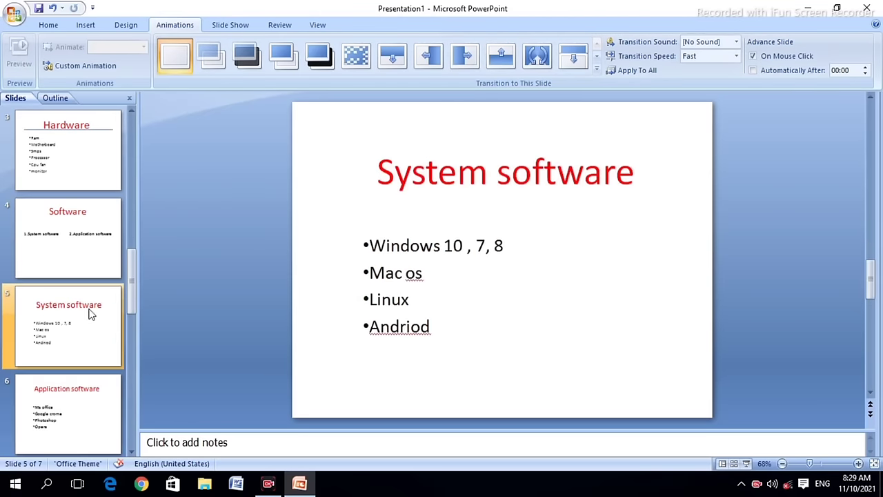
click(733, 56)
click(692, 69)
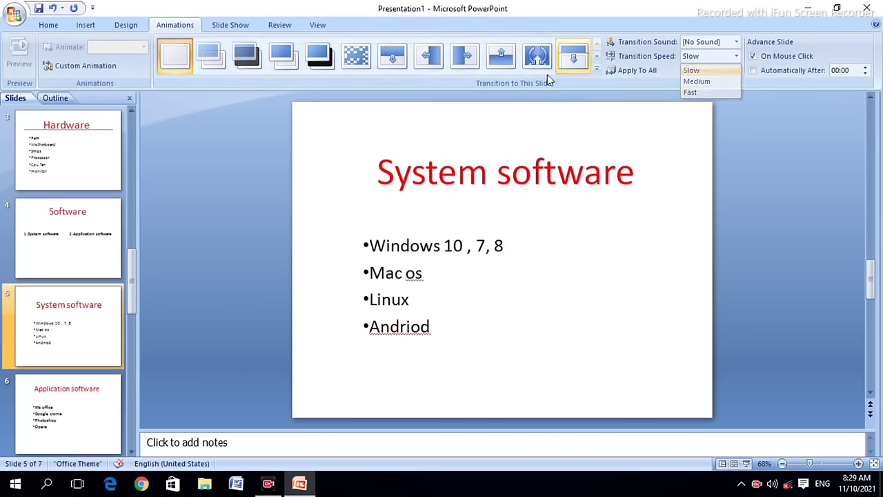
click(391, 65)
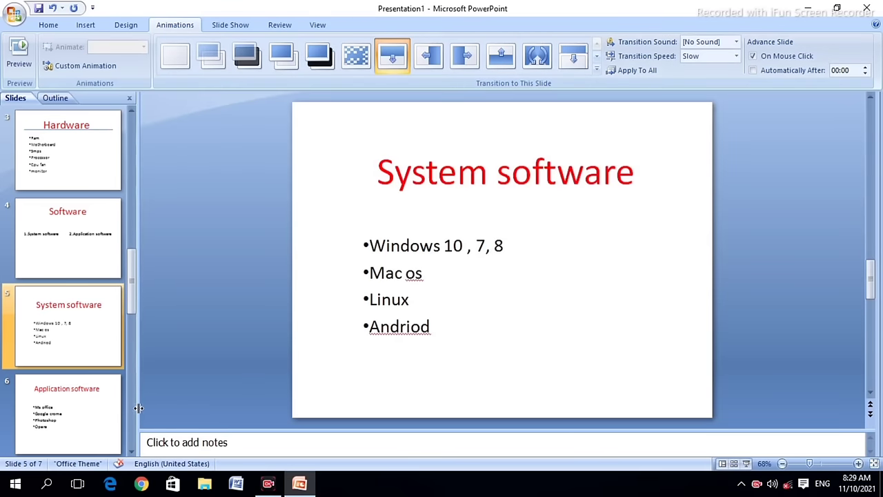
scroll(102, 388, down, 2)
click(83, 244)
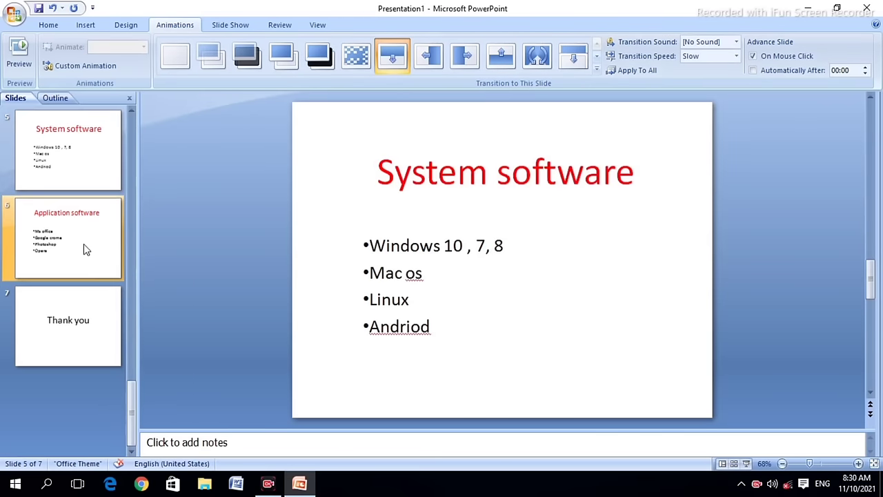
click(735, 56)
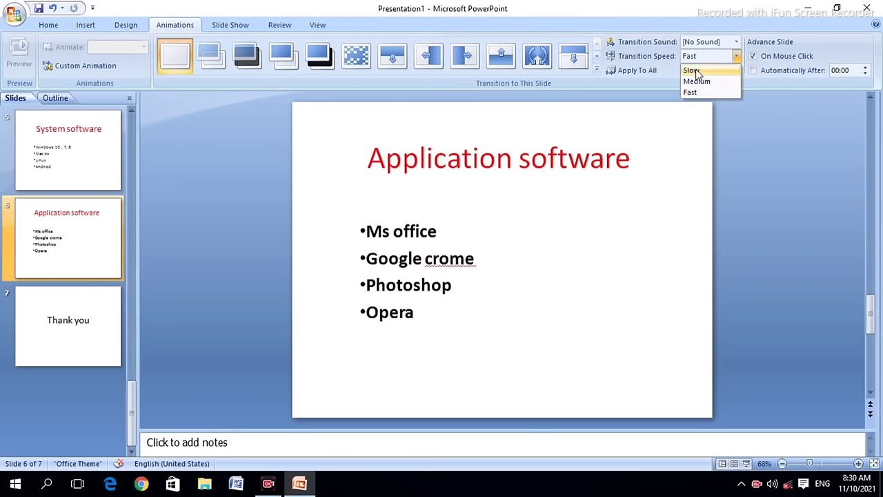
click(693, 69)
click(511, 66)
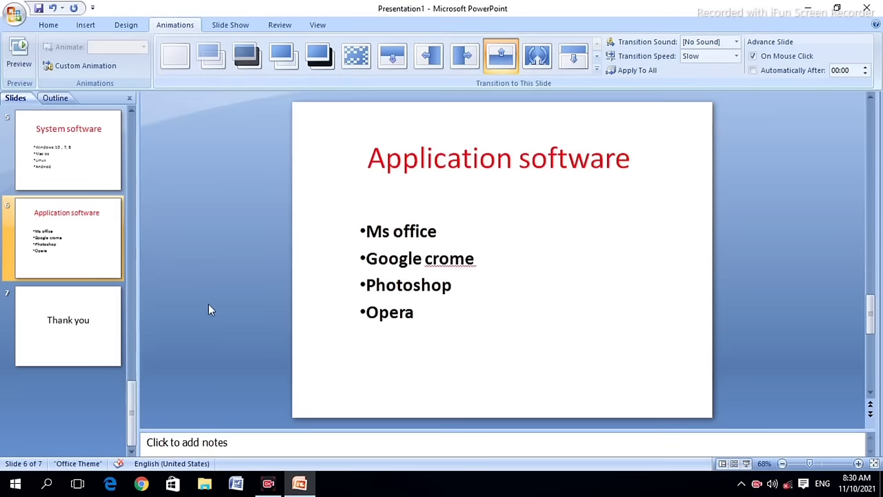
Give the Thank you slide a Slow transition and scroll back to slide 1
click(59, 316)
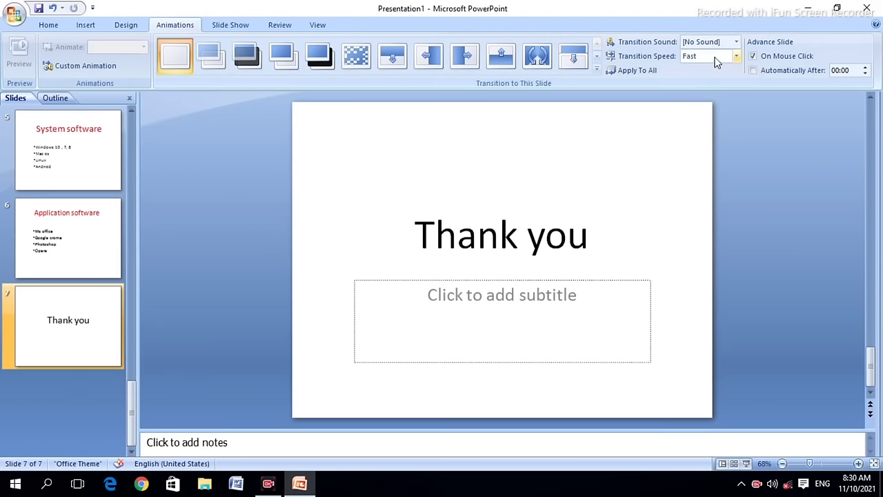
click(737, 56)
click(692, 70)
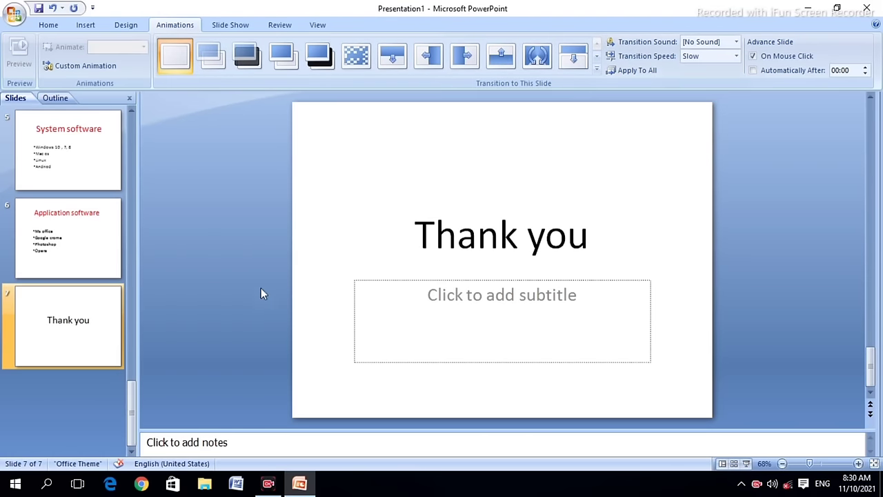
click(393, 62)
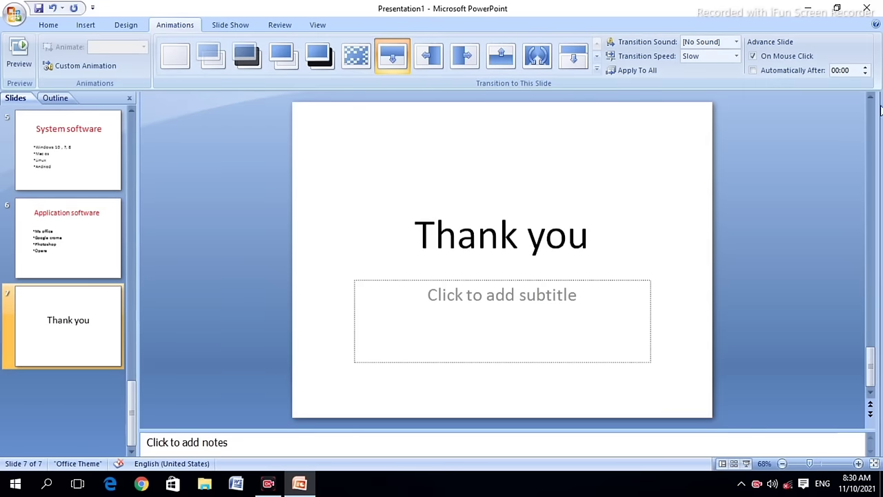
click(872, 107)
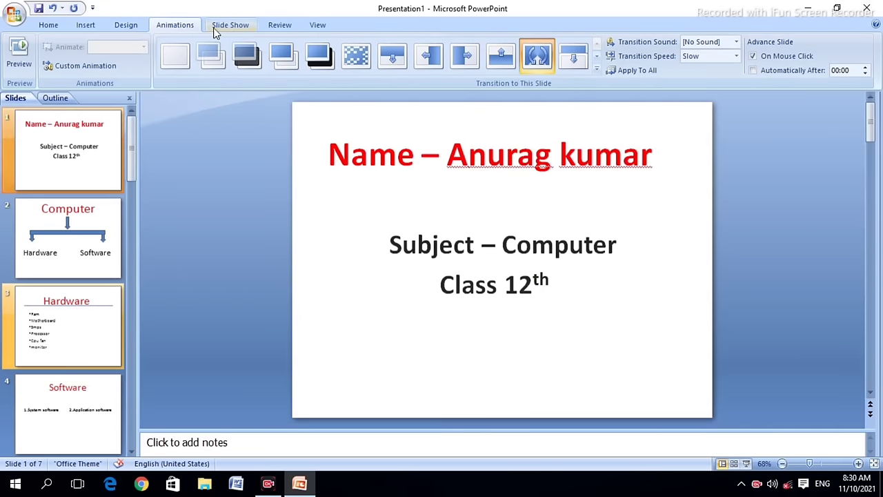
Preview the Flow, Foundry, Median, Metro and Civic themes, then revert to Office Theme
click(123, 27)
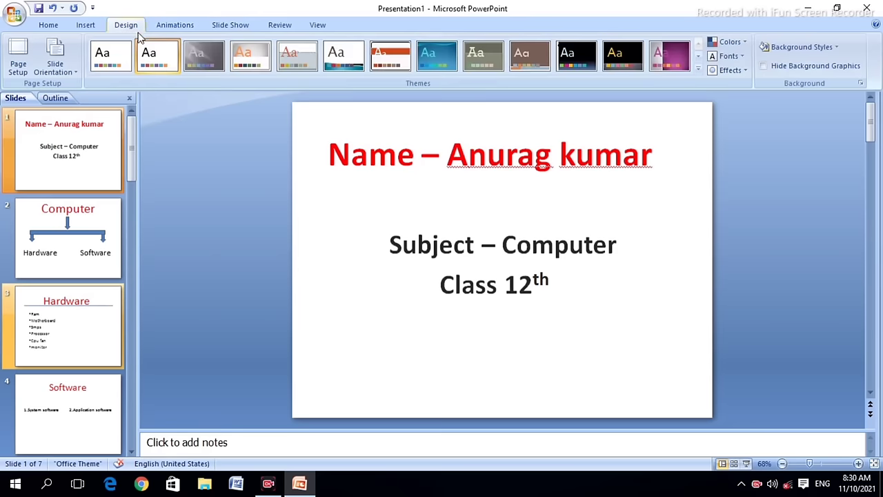
click(432, 60)
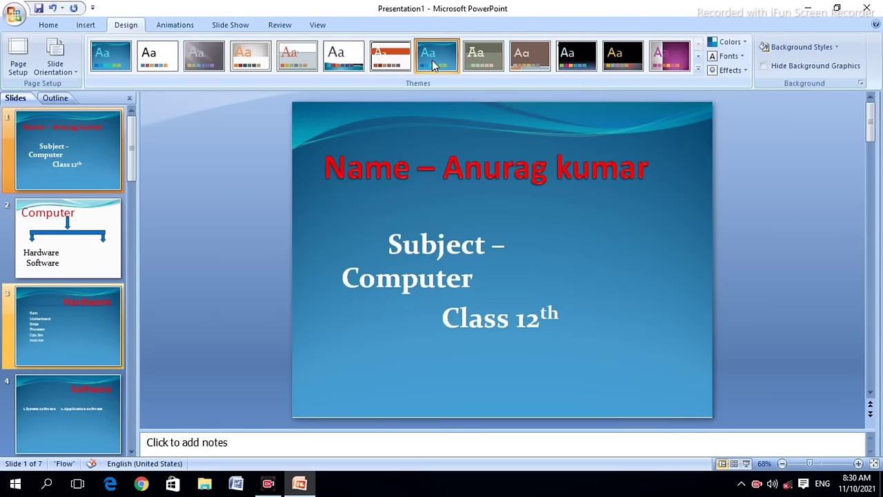
click(480, 55)
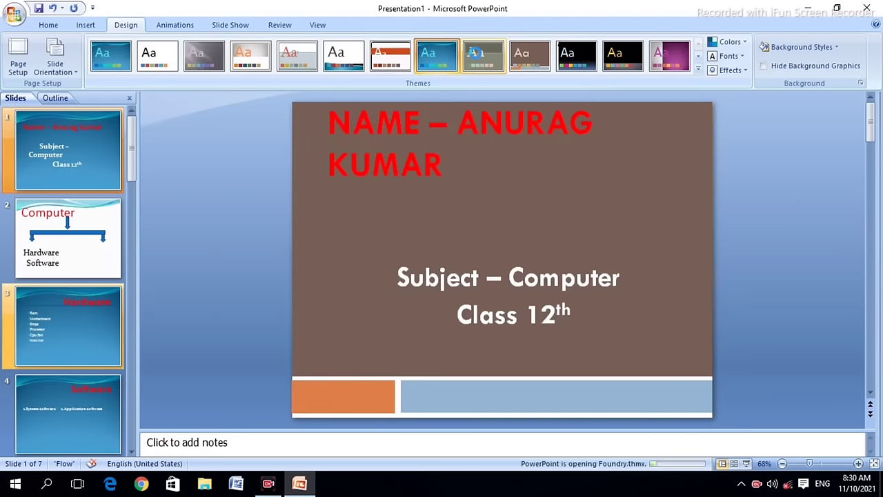
click(548, 57)
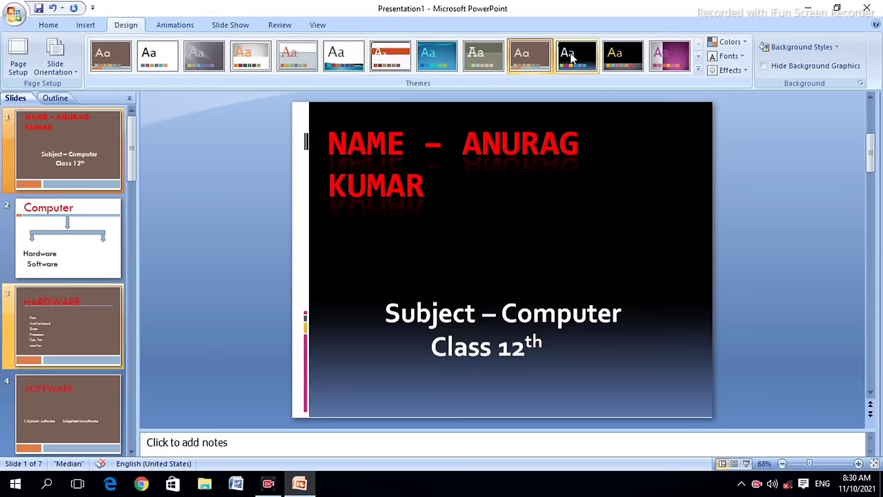
click(571, 58)
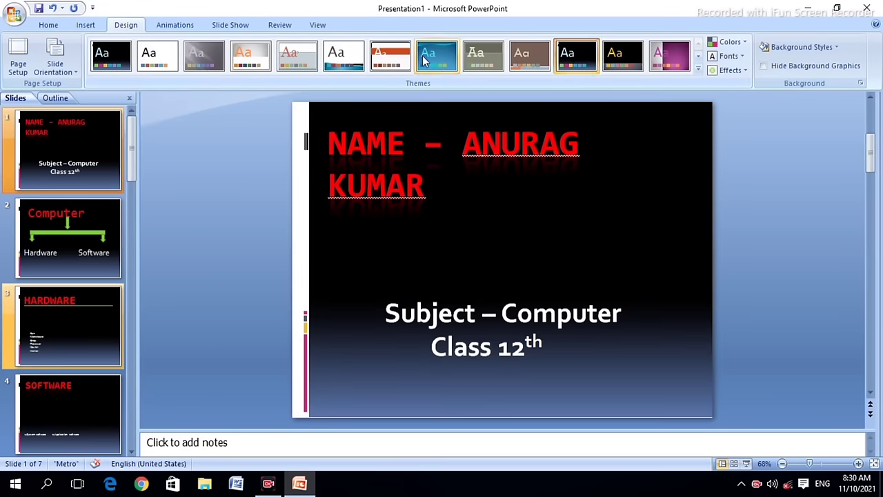
click(303, 63)
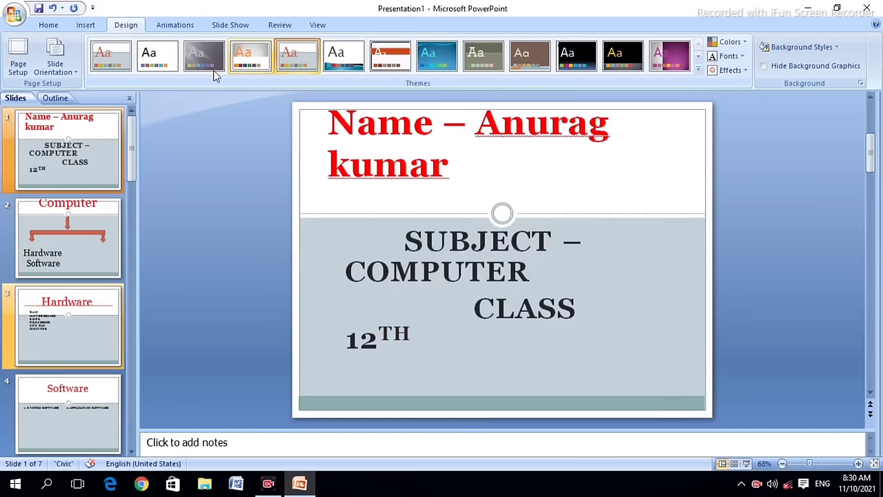
click(158, 58)
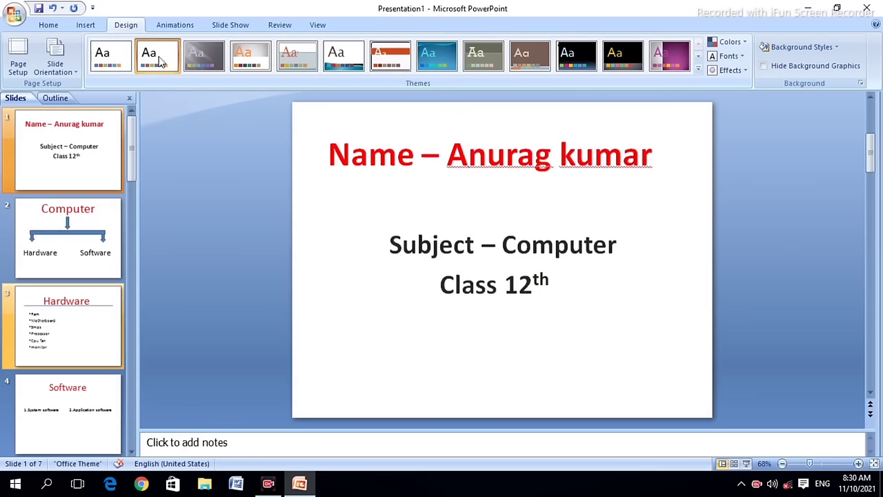
click(84, 25)
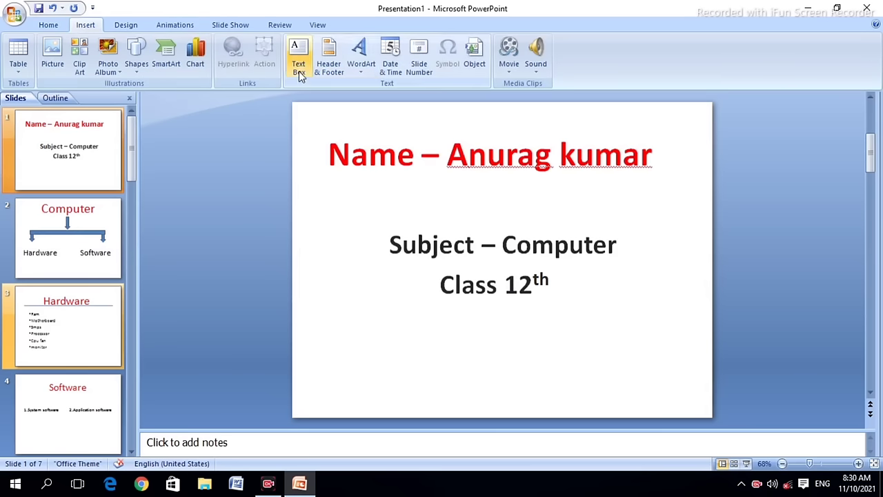
click(107, 61)
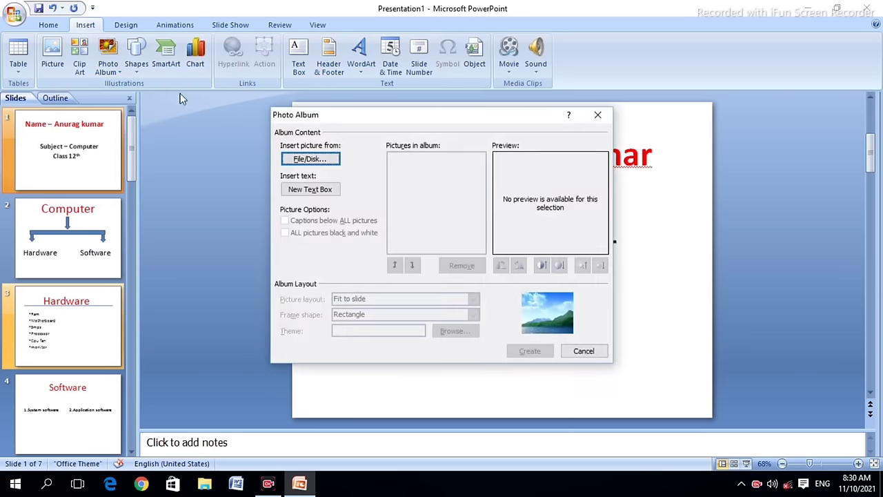
click(598, 117)
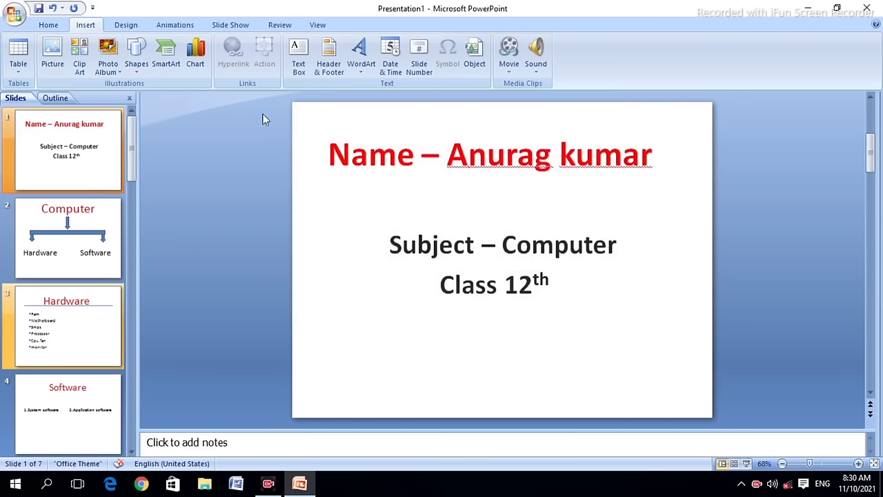
click(60, 58)
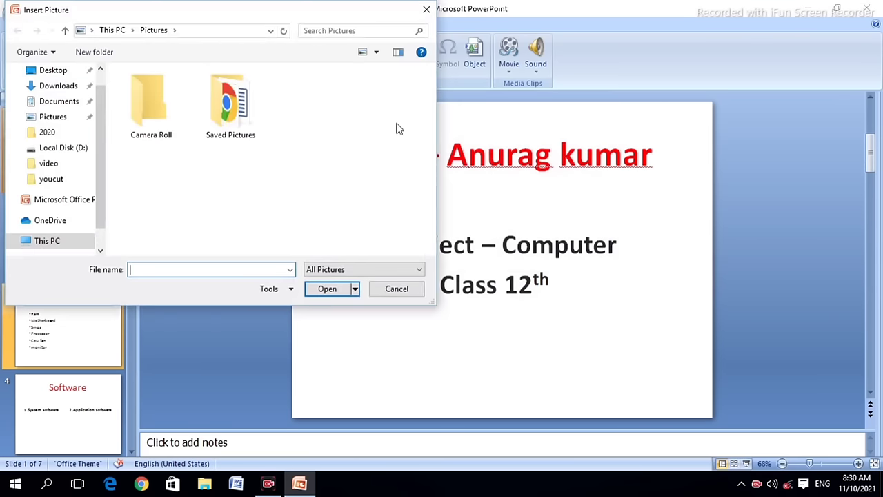
scroll(230, 123, down, 2)
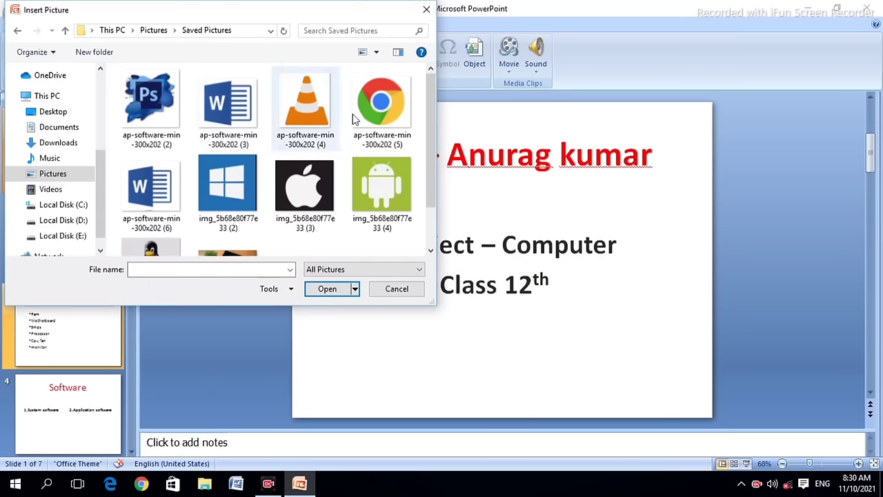
click(428, 11)
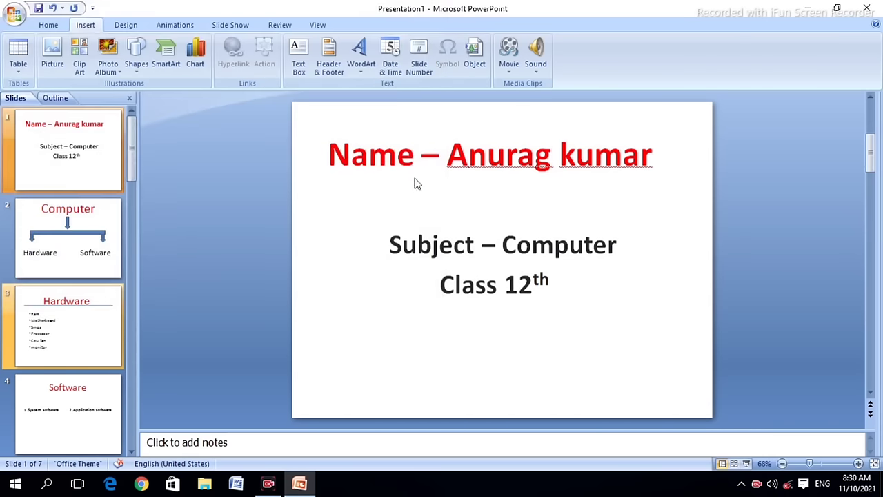
click(50, 65)
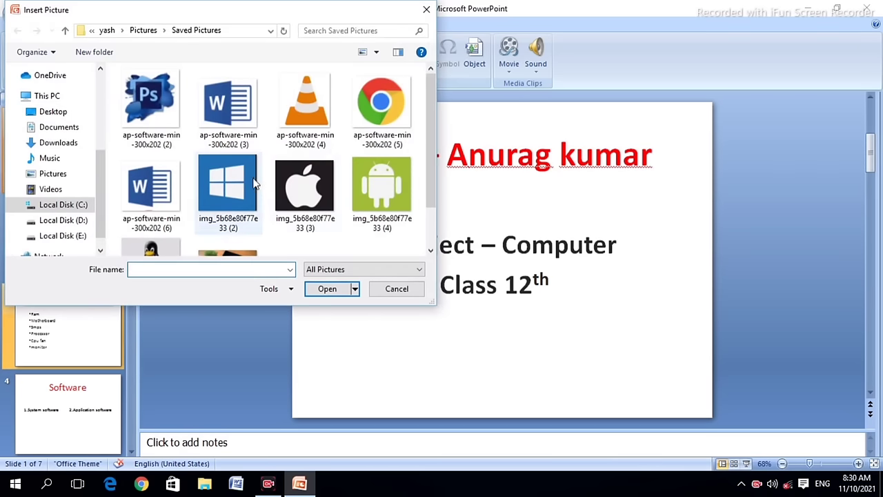
click(298, 184)
double_click(299, 184)
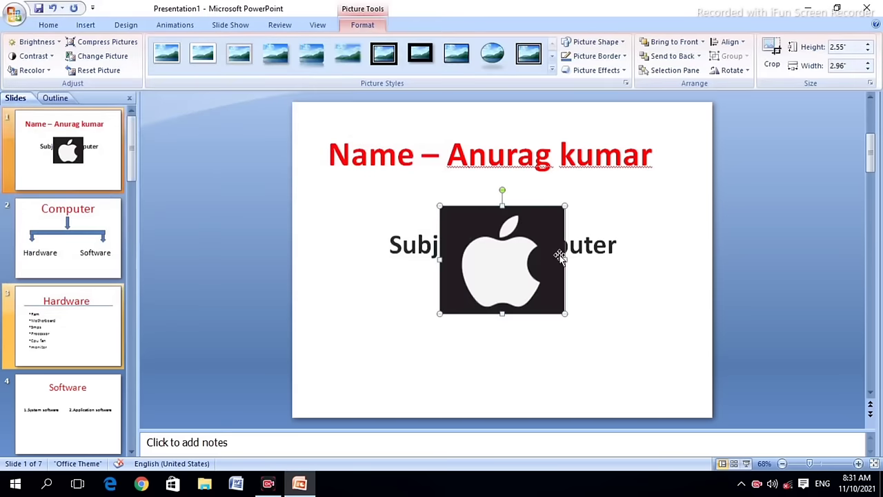
mouse_move(528, 252)
mouse_down()
mouse_move(610, 328)
mouse_move(400, 333)
mouse_up()
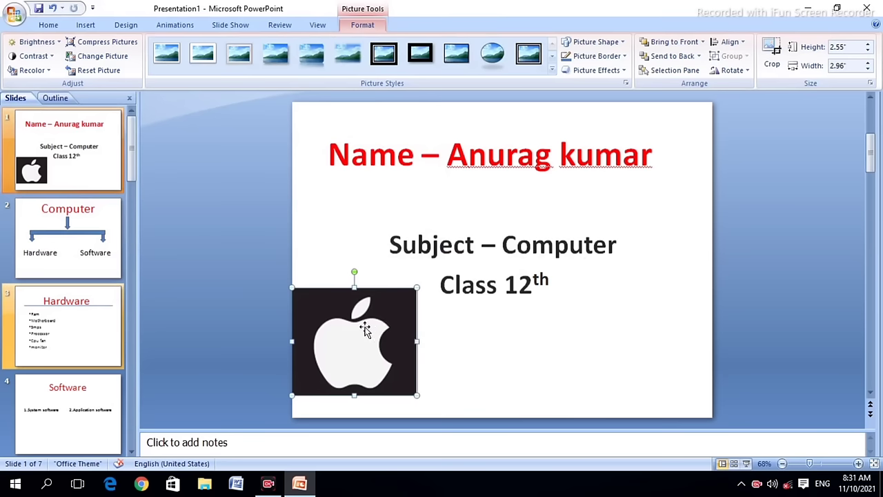
right_click(364, 329)
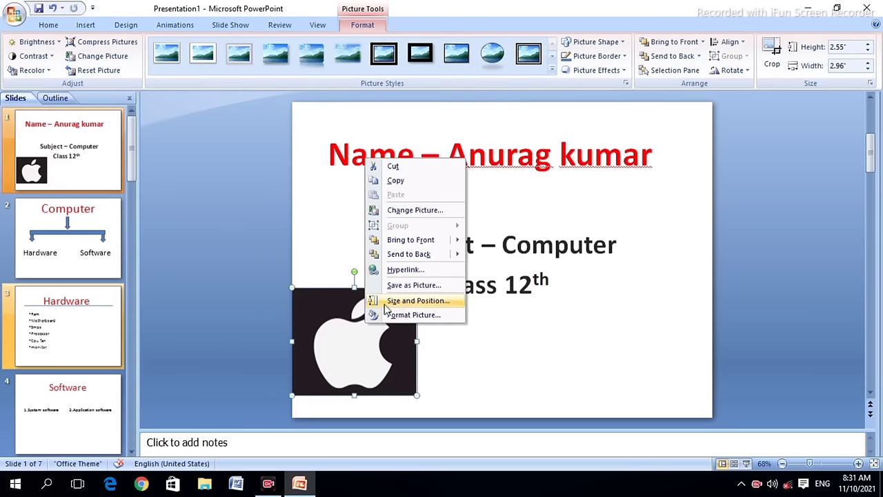
click(394, 167)
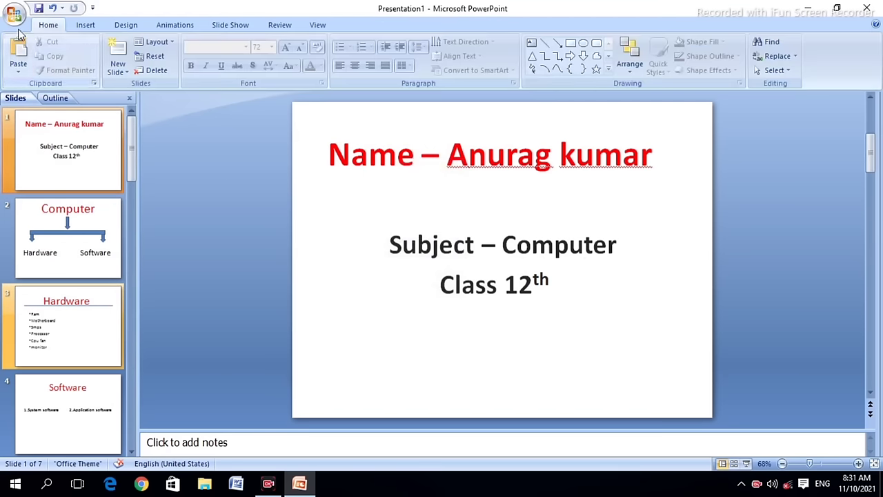
Select slide 1 and run the slide show From Beginning
click(60, 129)
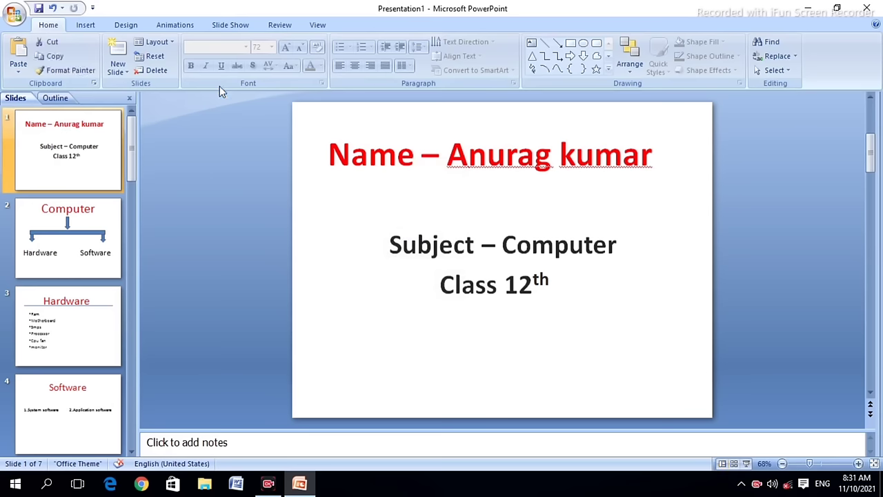
click(235, 25)
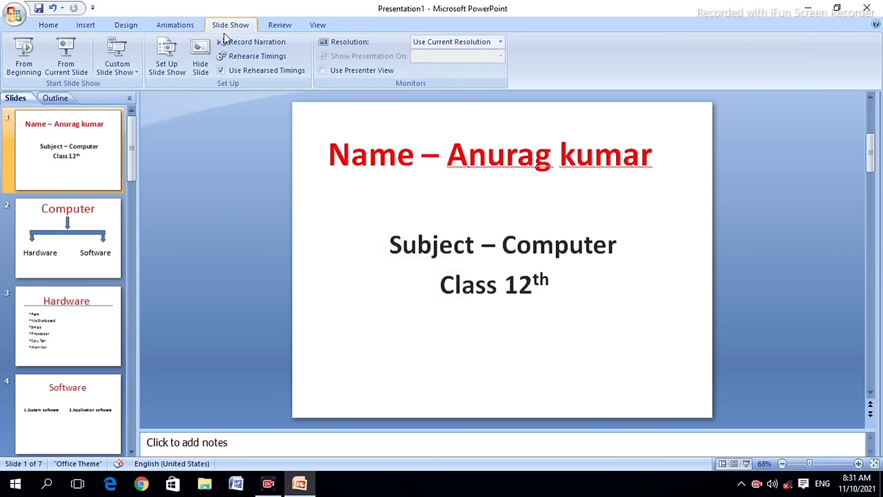
click(33, 71)
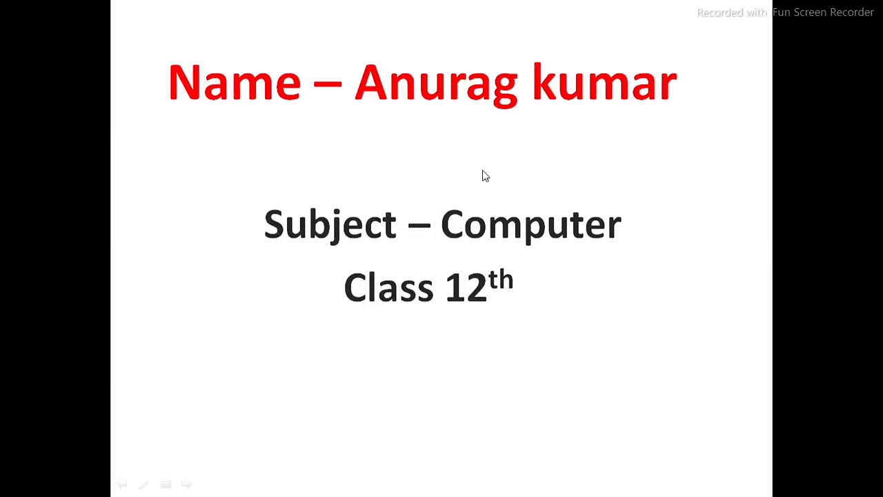
Advance through Computer, Hardware, Software, System software, Application software and Thank you to the end screen
click(566, 264)
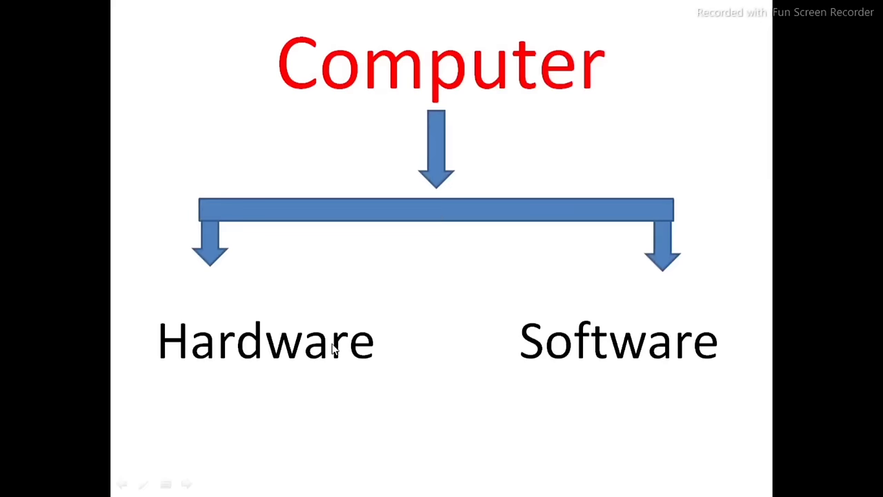
click(553, 260)
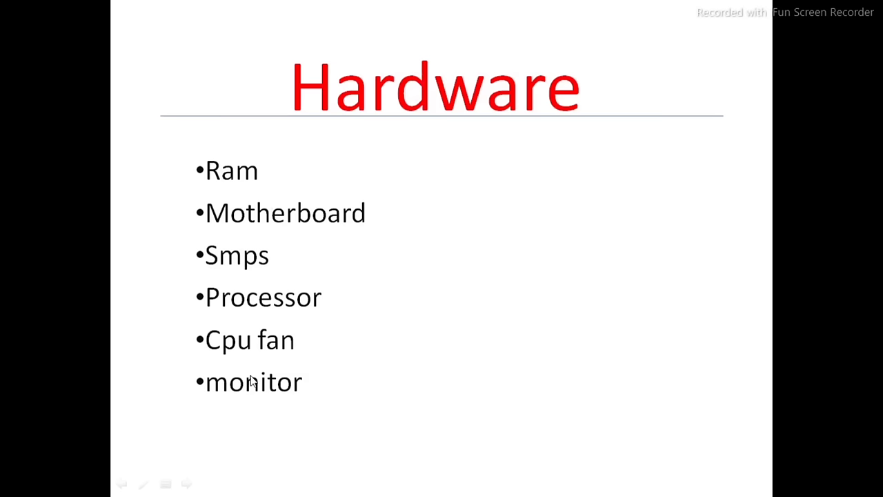
click(539, 223)
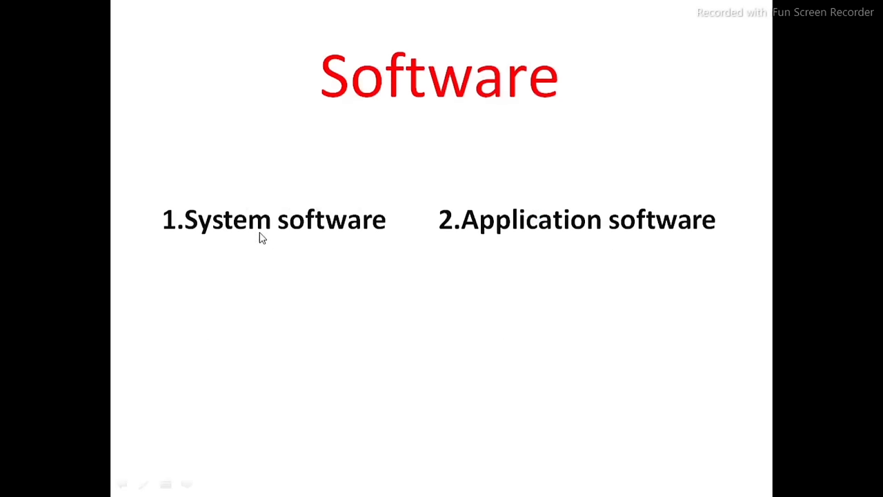
click(537, 308)
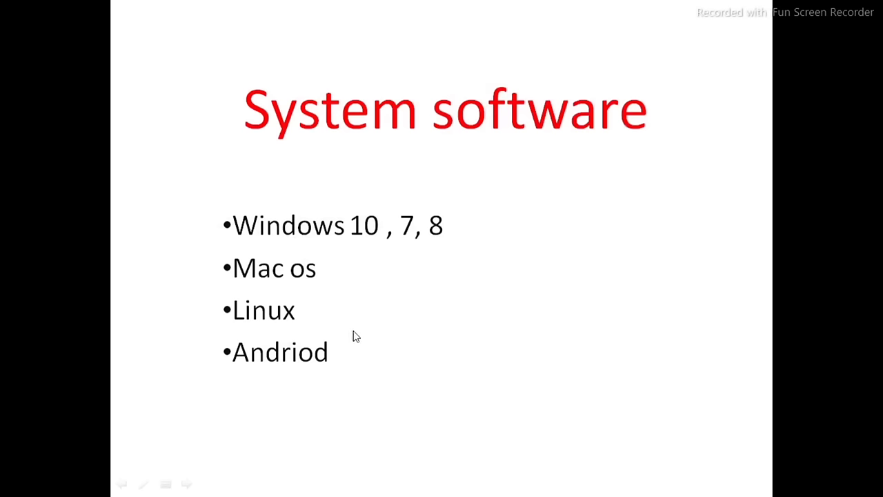
click(452, 253)
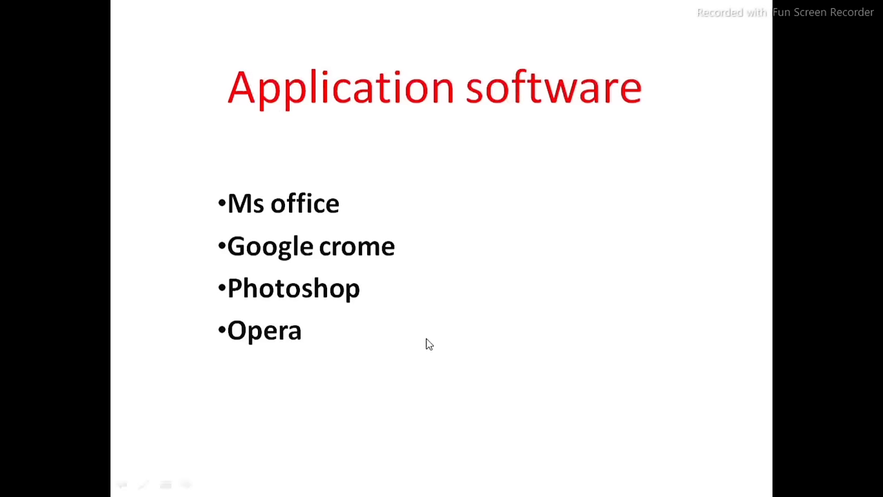
click(456, 274)
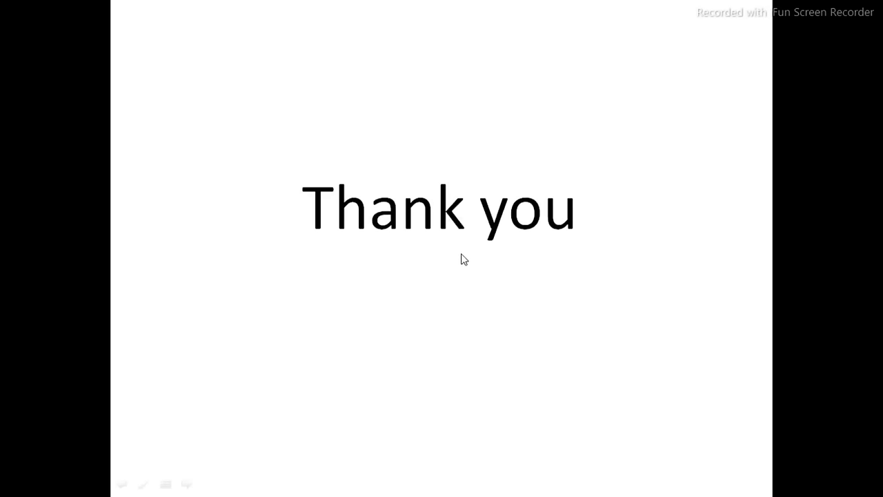
click(463, 278)
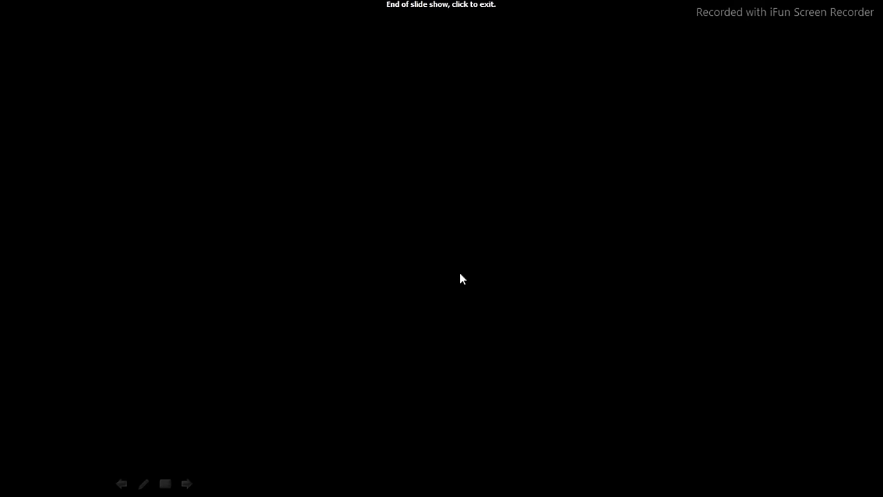